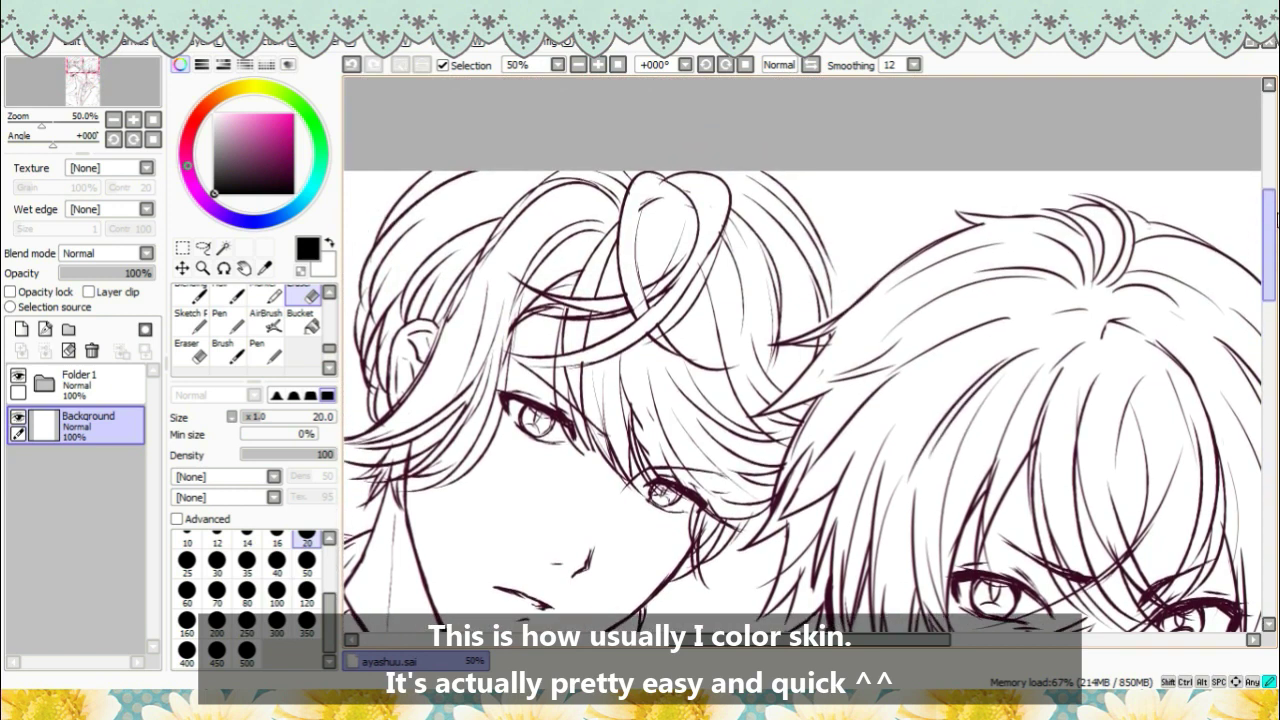
- Add a new layer above Folder 1 and sample the dark lineart colour for the size 9 Pen
left_click(82, 385)
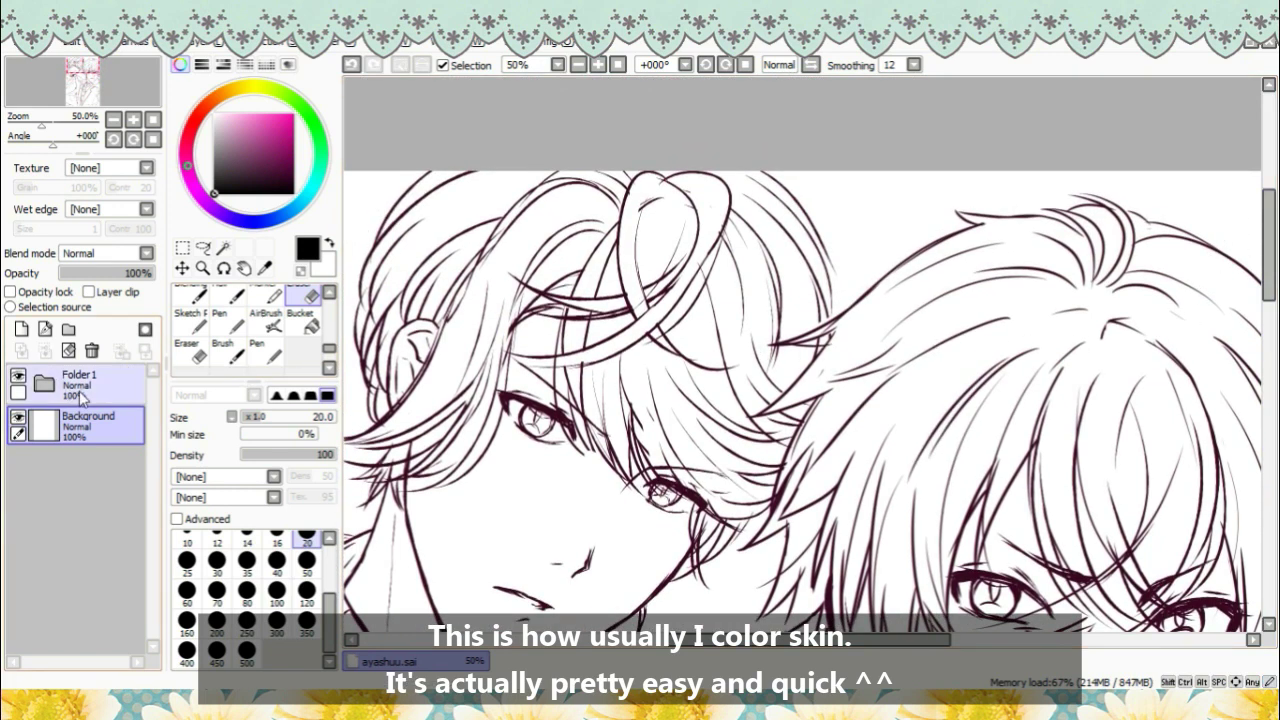
left_click(21, 328)
left_click(188, 143)
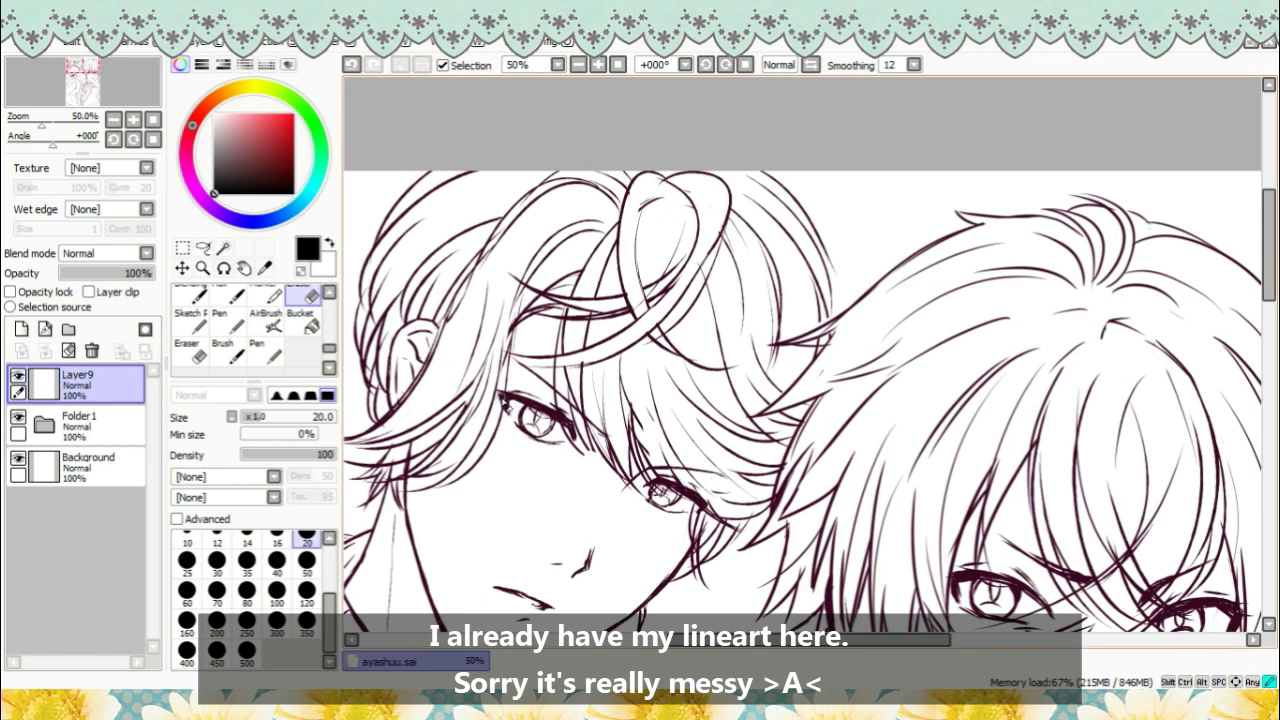
left_click(265, 270)
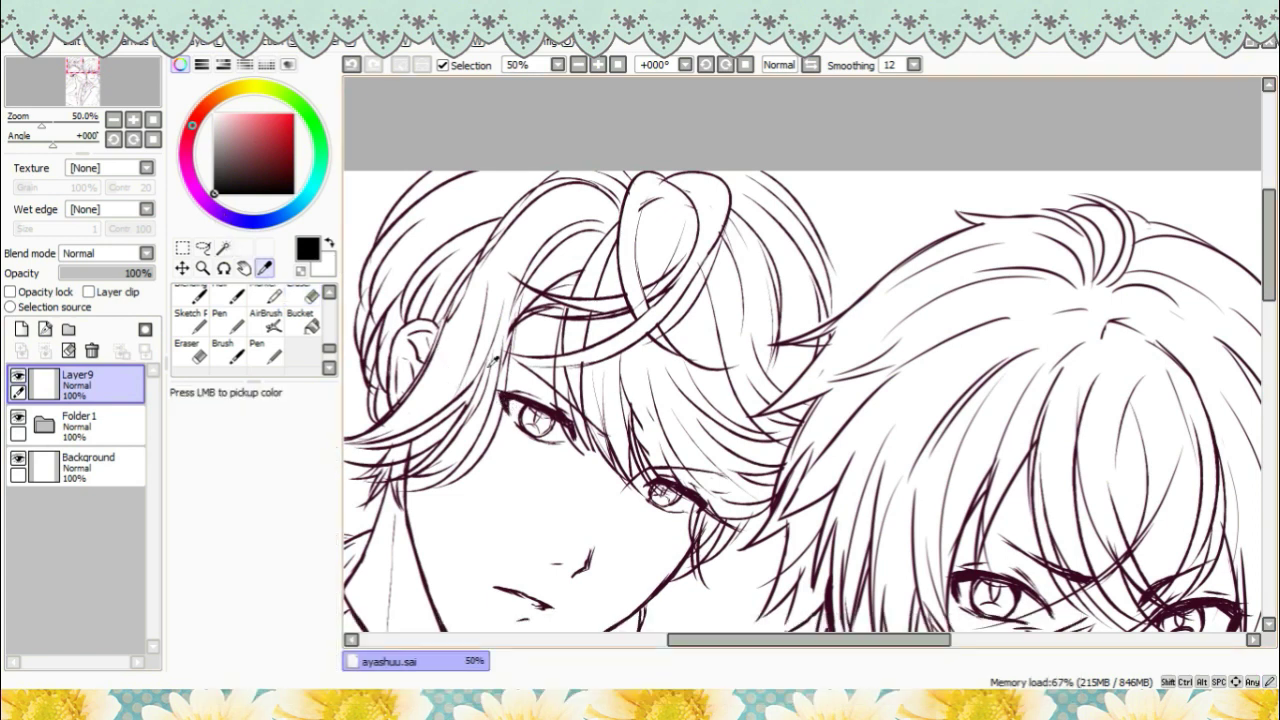
left_click(510, 391)
left_click(266, 352)
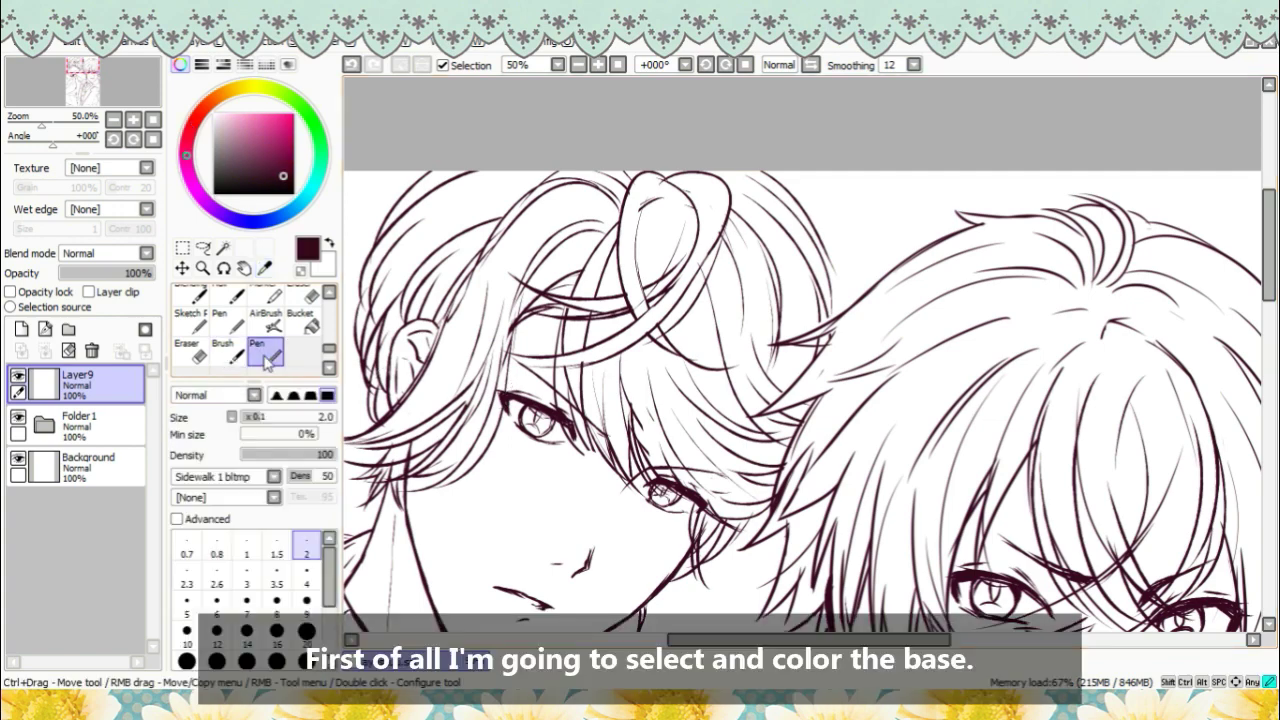
left_click(224, 322)
- Close the open gaps in the hair outlines where the two characters meet the background
left_click(598, 64)
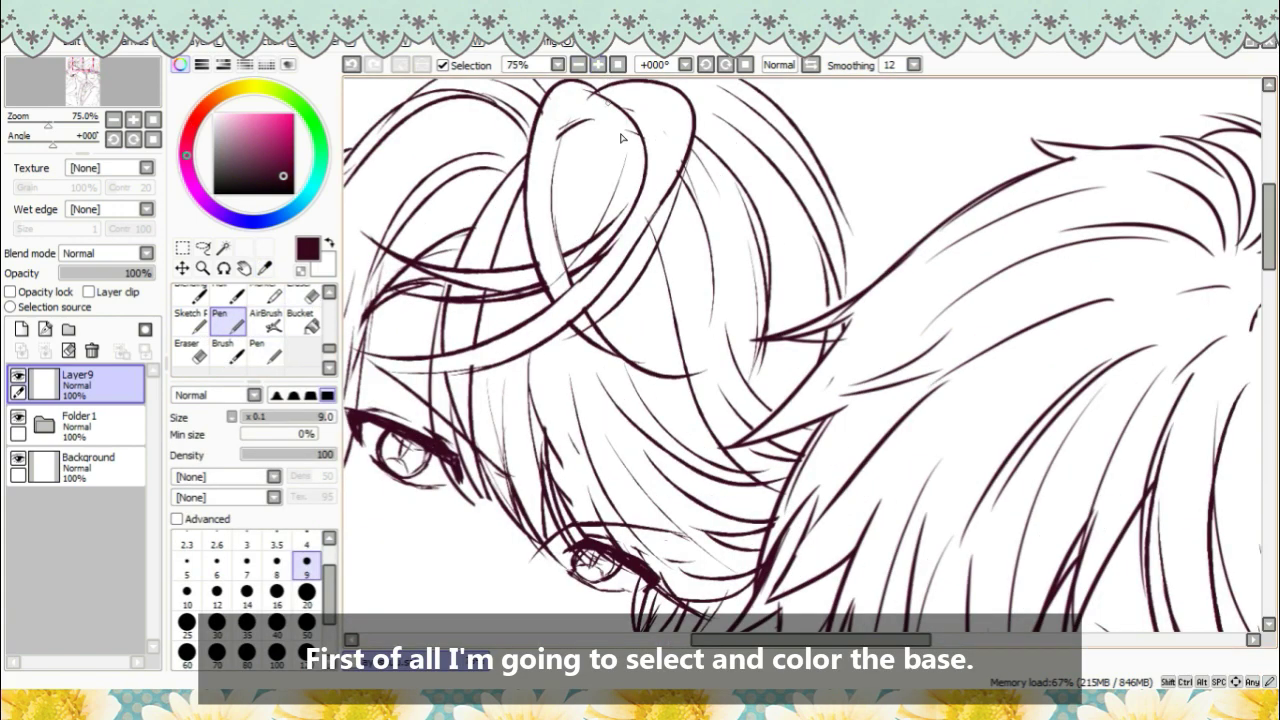
left_click_drag(751, 631, 777, 633)
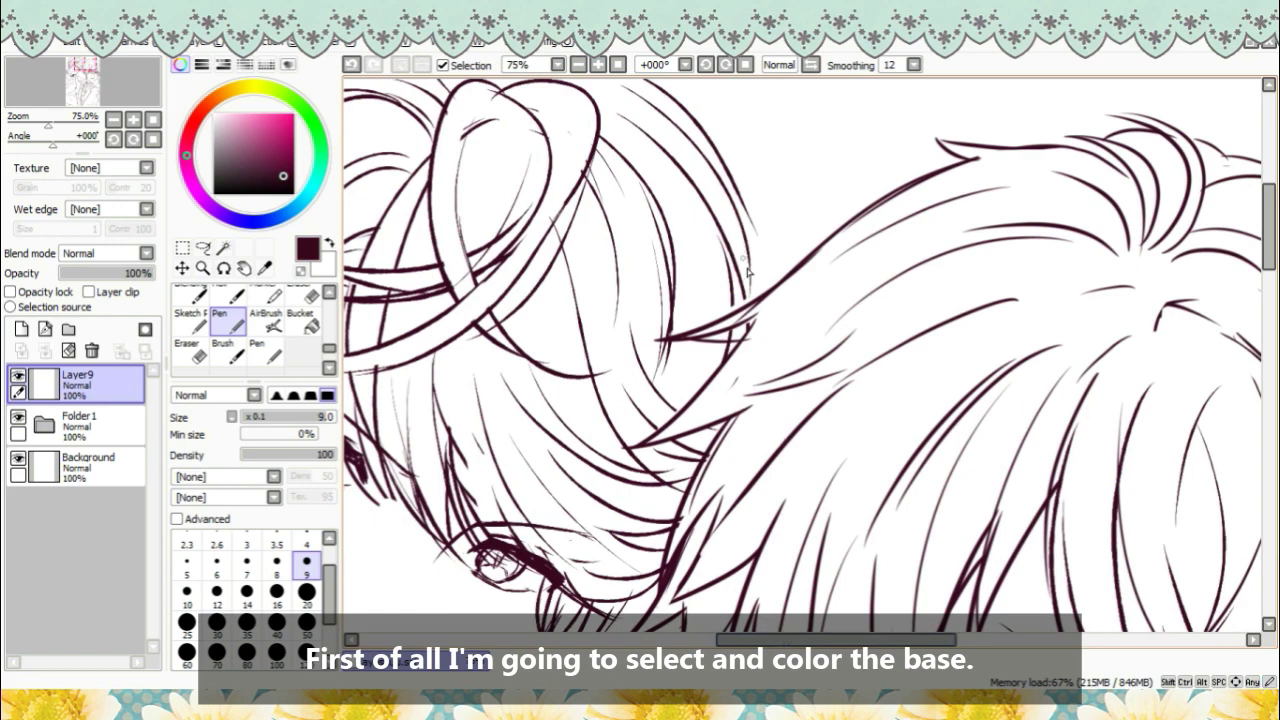
left_click_drag(741, 199, 751, 268)
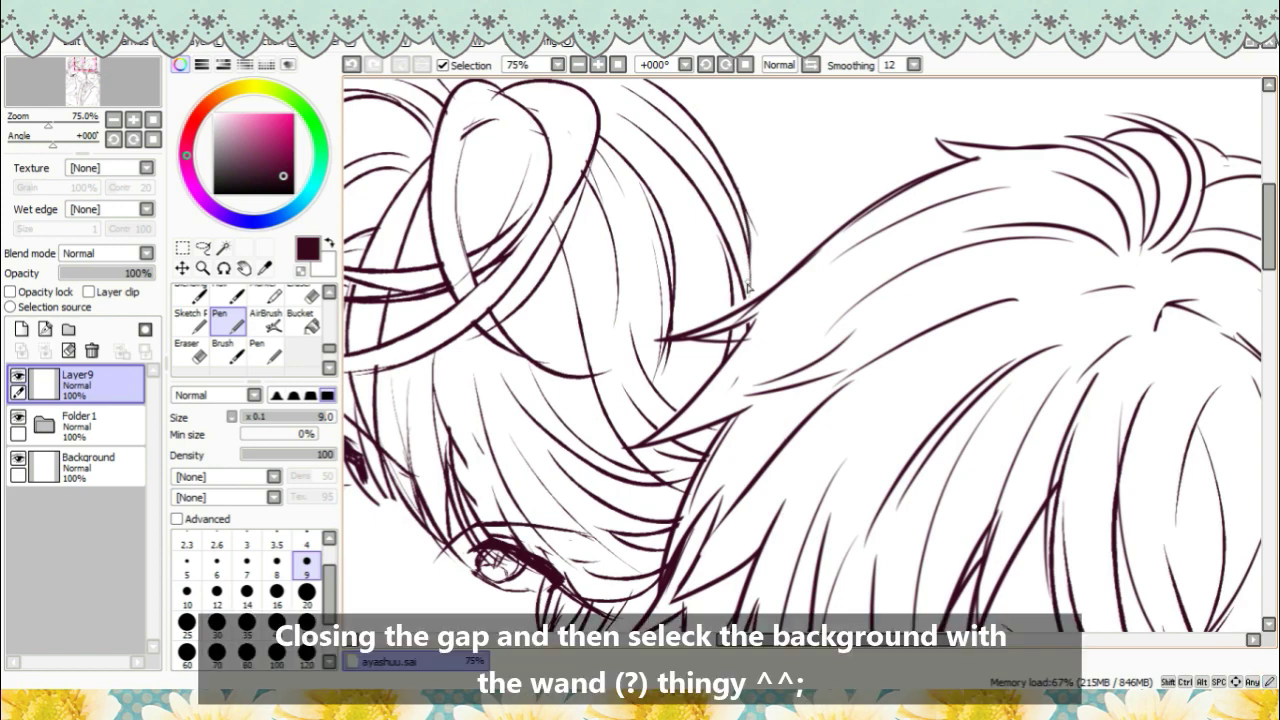
left_click_drag(777, 639, 812, 639)
left_click_drag(975, 117, 1007, 111)
mouse_move(812, 639)
left_mouse_down()
mouse_move(872, 639)
mouse_move(620, 639)
left_mouse_up()
left_click_drag(574, 478, 598, 490)
scroll(620, 530, "down", 5)
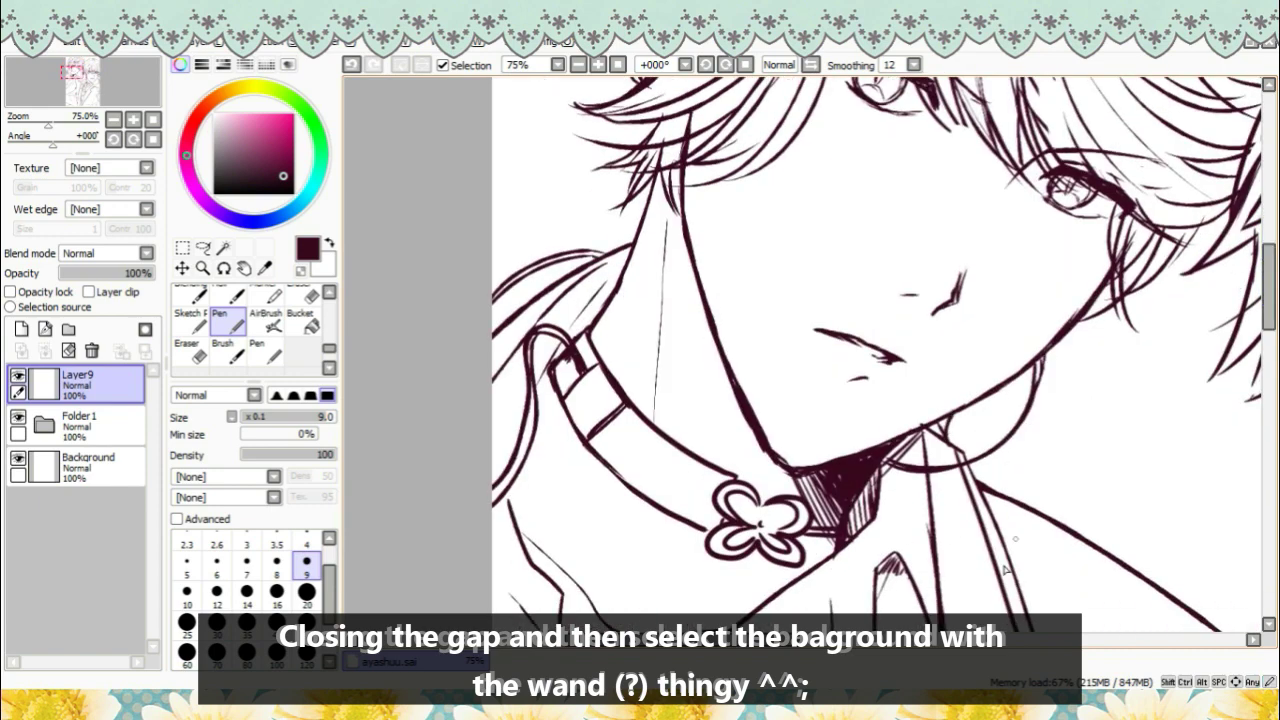
- Close the remaining lineart gaps around the neck, collar and clothing of both characters
left_click_drag(700, 639, 812, 639)
left_click_drag(726, 278, 770, 228)
left_click_drag(714, 312, 688, 332)
left_click_drag(686, 278, 678, 314)
left_click_drag(778, 368, 802, 388)
left_click_drag(902, 420, 910, 448)
left_click_drag(1269, 290, 1269, 369)
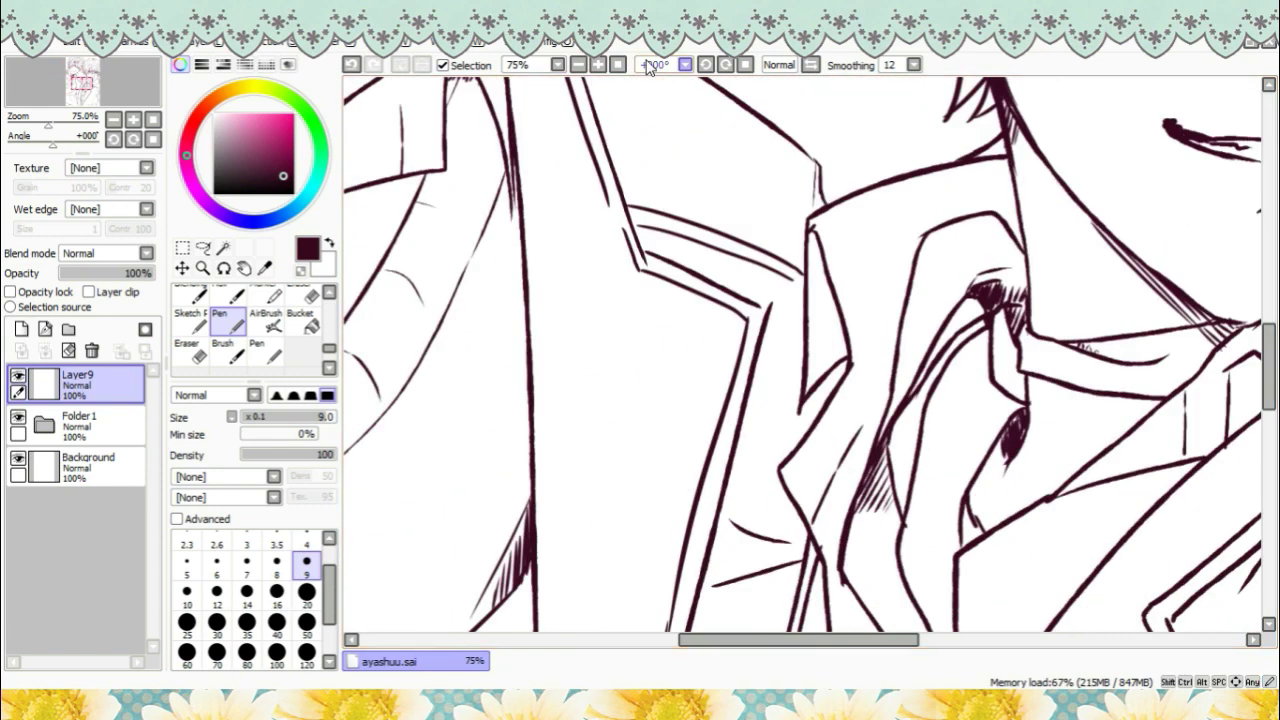
left_click(578, 65)
left_click(598, 65)
left_click(598, 65)
left_click_drag(799, 639, 971, 639)
left_click_drag(864, 290, 885, 318)
left_click(578, 65)
- Select all the background areas around and between the two characters with the Magic Wand, using the canvas as source
left_click(223, 248)
left_click(507, 195)
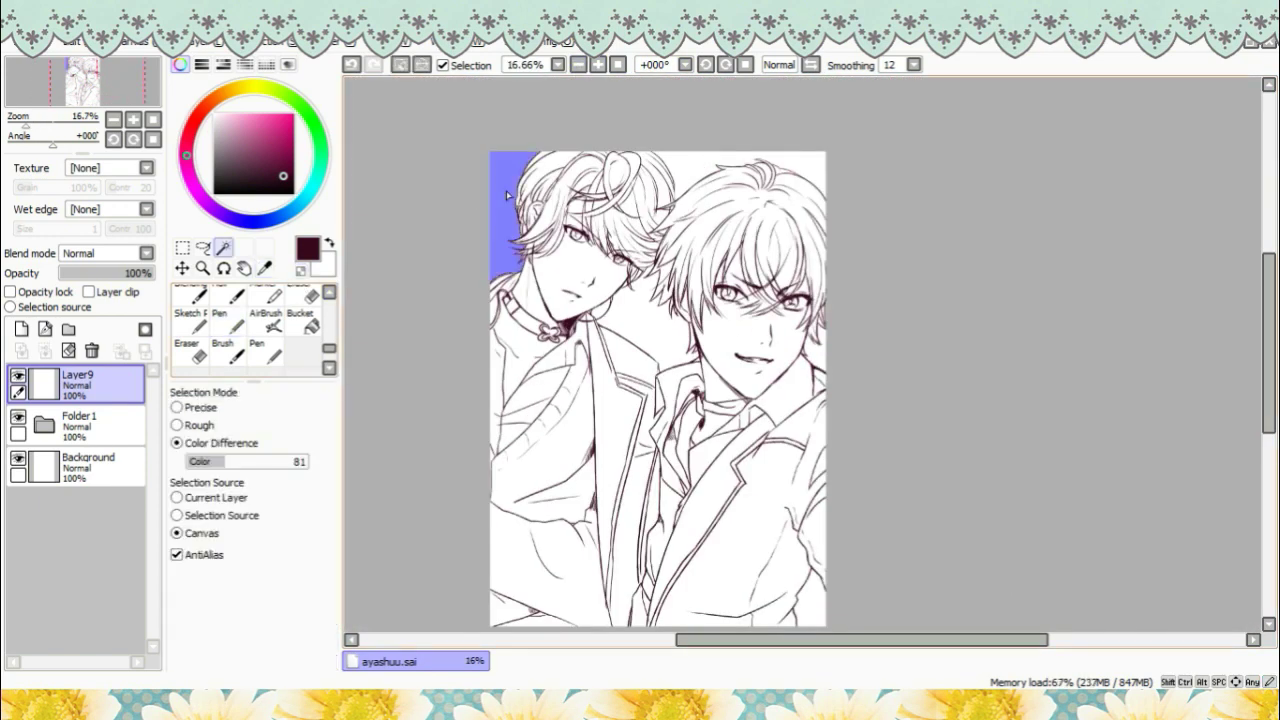
left_click(640, 310)
left_click(704, 168)
left_click(817, 358)
left_click(598, 65)
left_click(598, 65)
left_click(401, 293)
left_click_drag(860, 639, 804, 639)
left_click(540, 302)
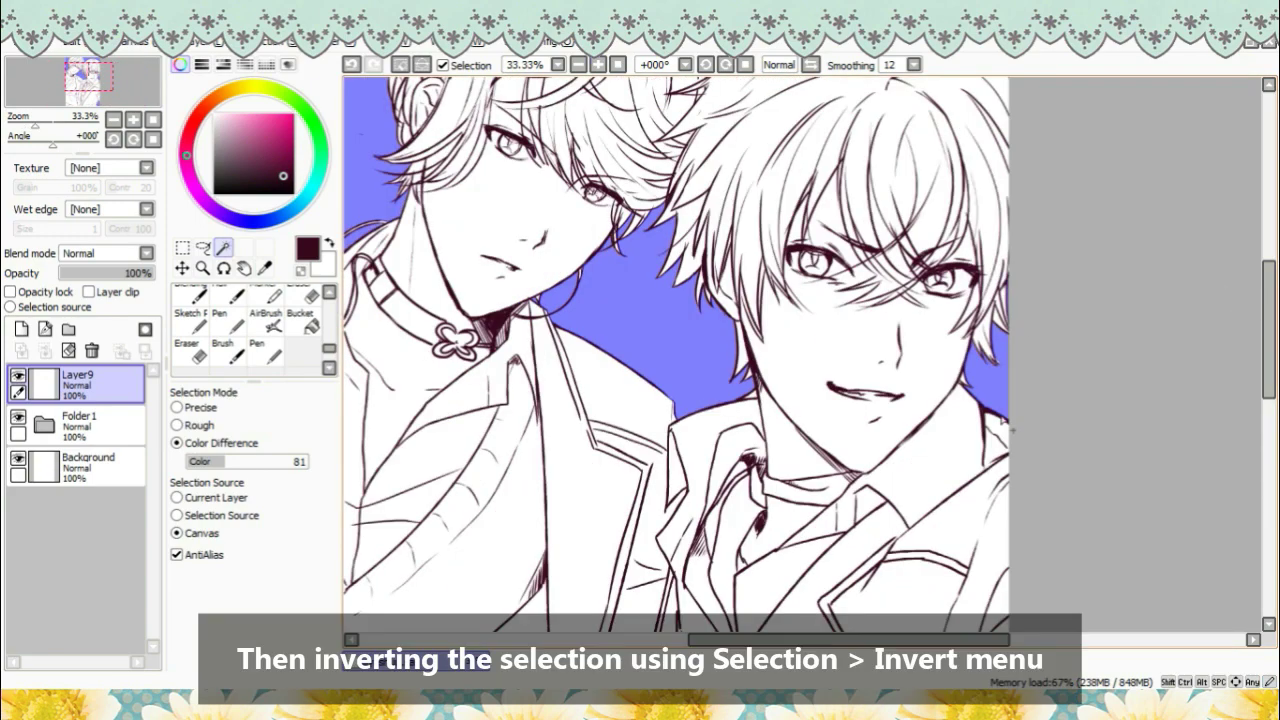
- Invert the selection to cover both characters and move the new layer below Folder 1
scroll(1007, 425, "up", 1)
scroll(1007, 425, "down", 2)
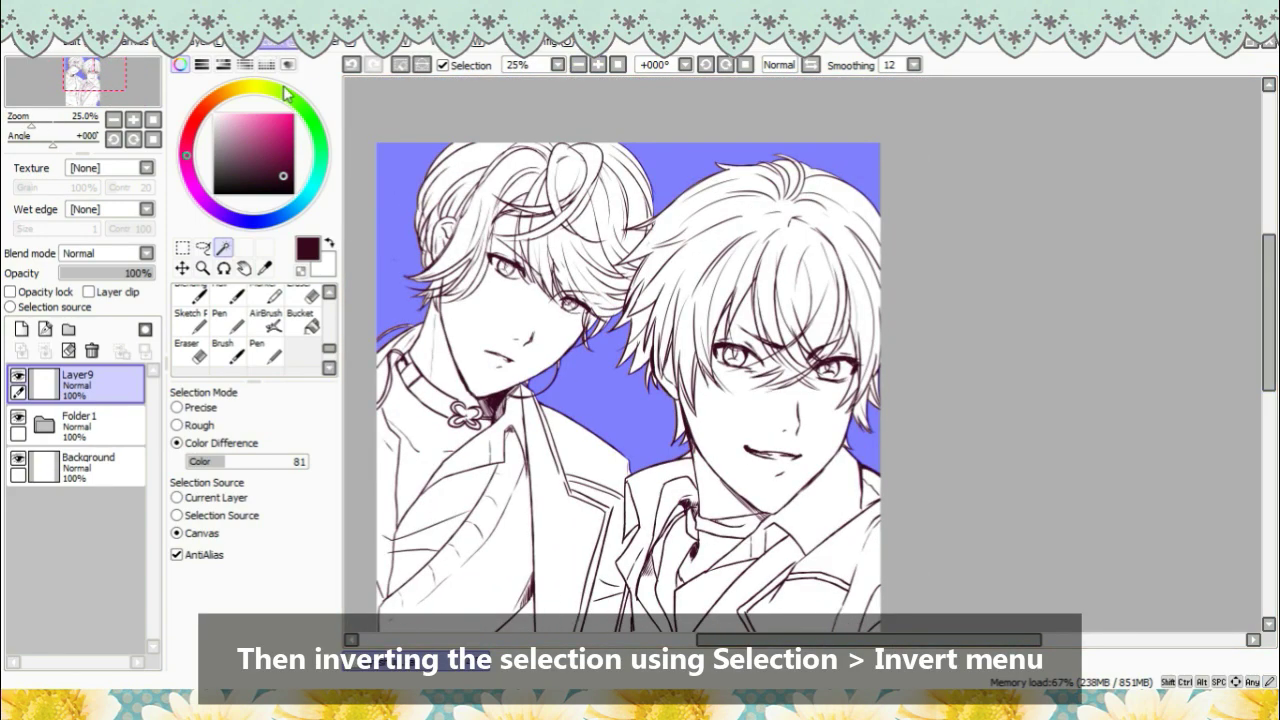
left_click(290, 91)
left_click_drag(1270, 302, 1271, 316)
scroll(1225, 325, "down", 1)
left_click_drag(80, 385, 100, 430)
- Fill the selected characters with a greyish mauve using the Bucket, and clear the selection
left_click(222, 143)
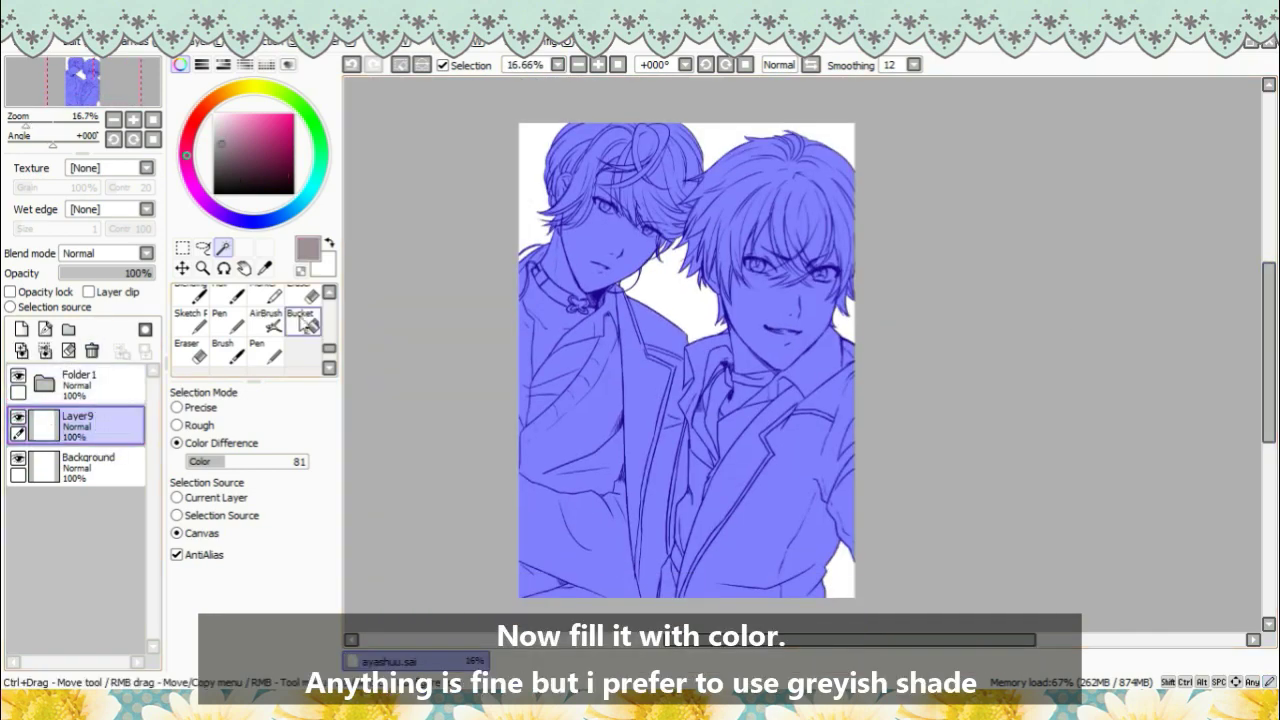
left_click(300, 322)
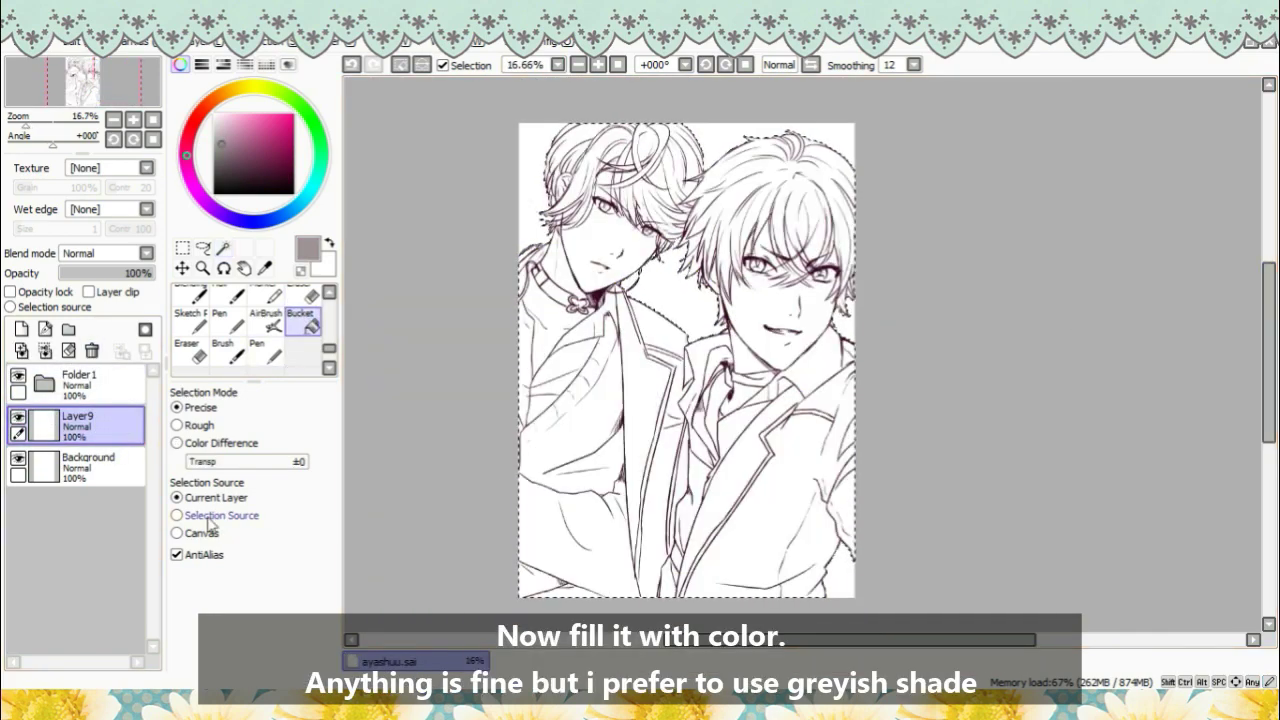
left_click(594, 405)
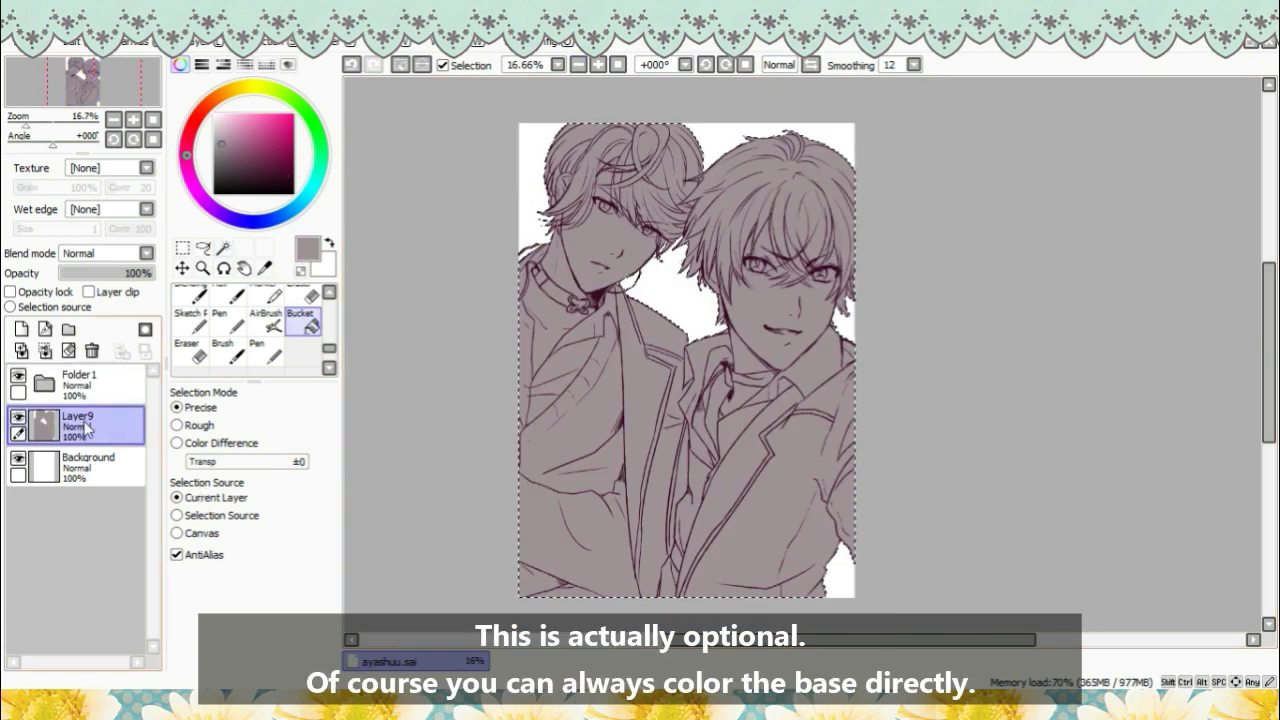
left_click(261, 46)
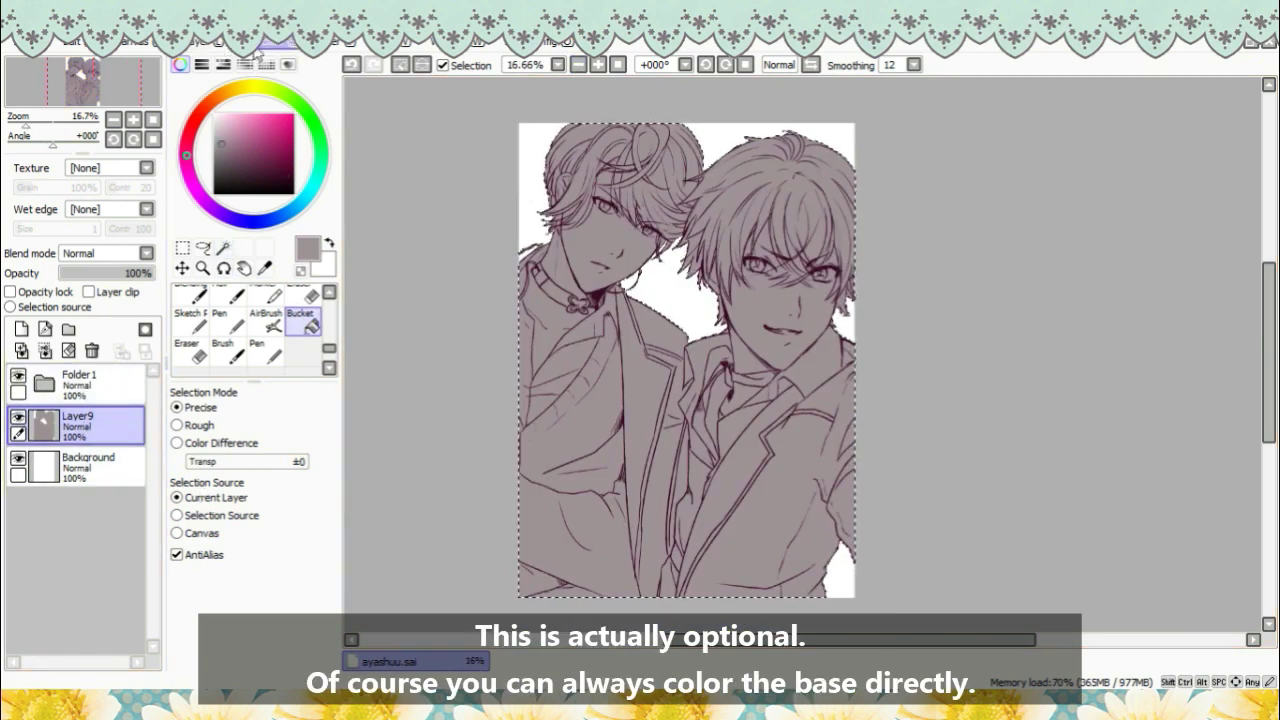
left_click(261, 59)
scroll(1113, 354, "down", 1)
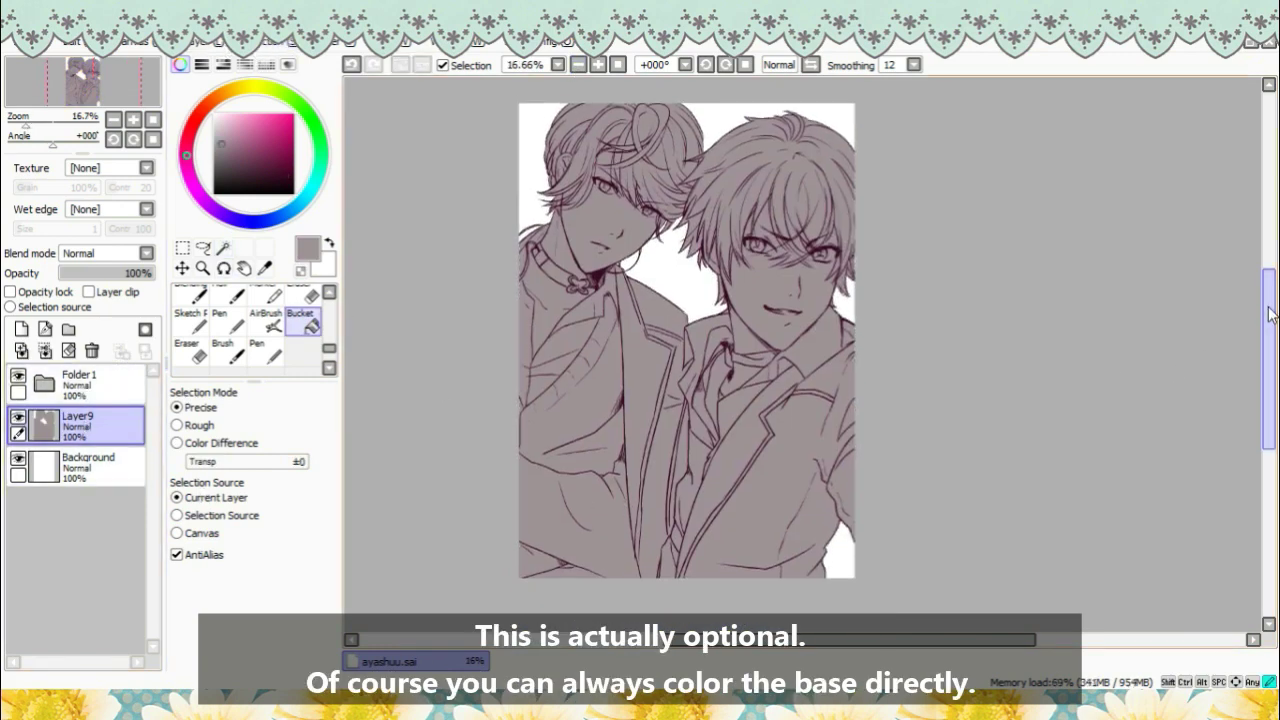
- Put a new layer inside a new folder named Skin and clip the folder to the grey base layer
left_click(21, 329)
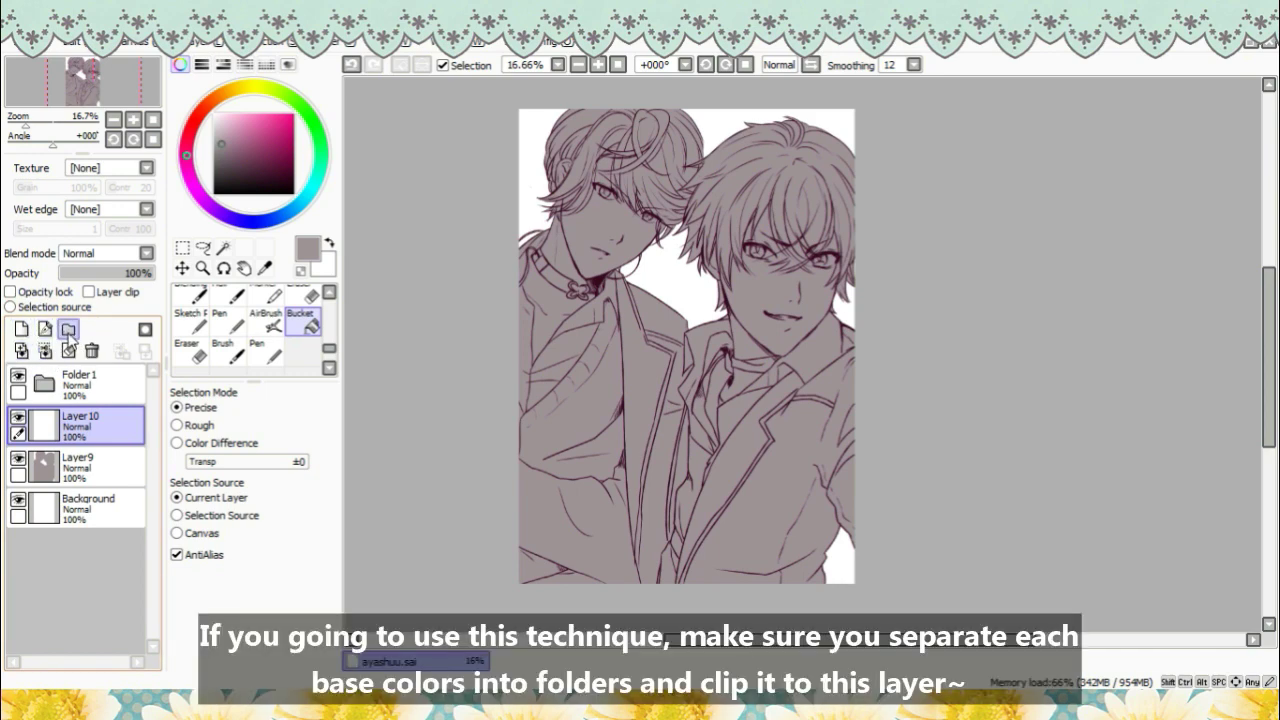
left_click(68, 330)
left_click_drag(84, 465, 62, 438)
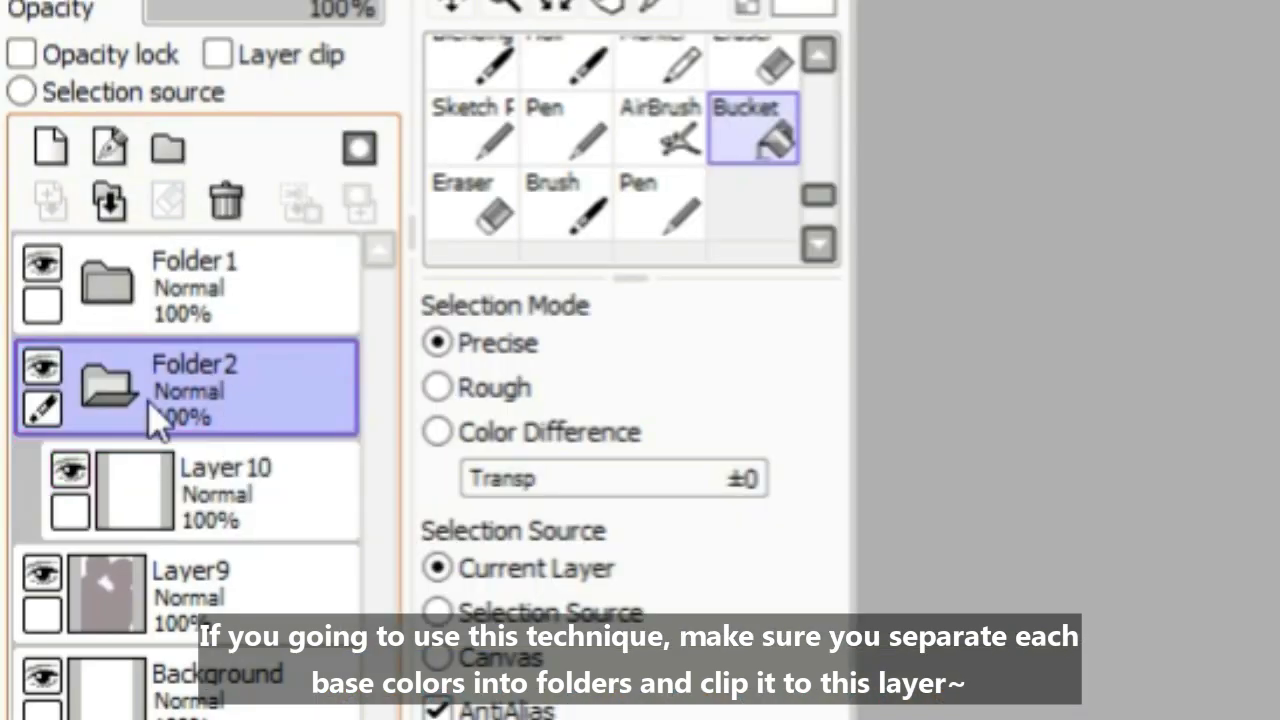
left_click(125, 395)
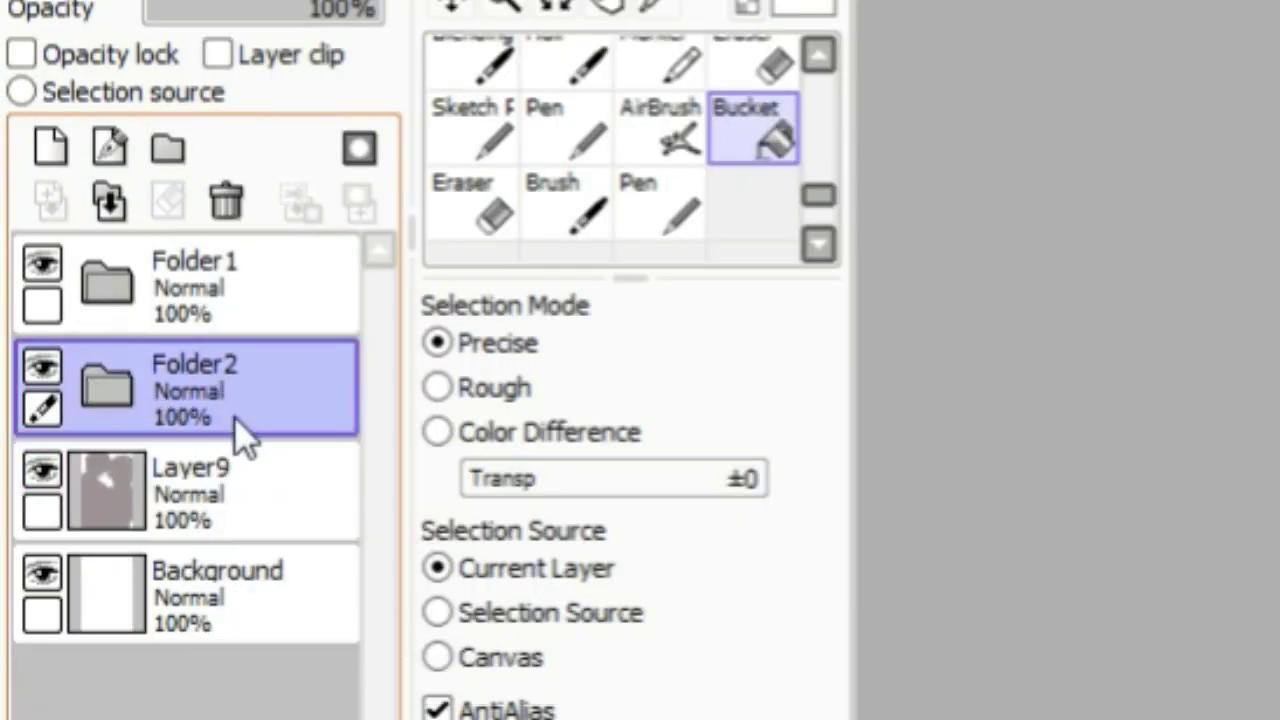
left_click(252, 58)
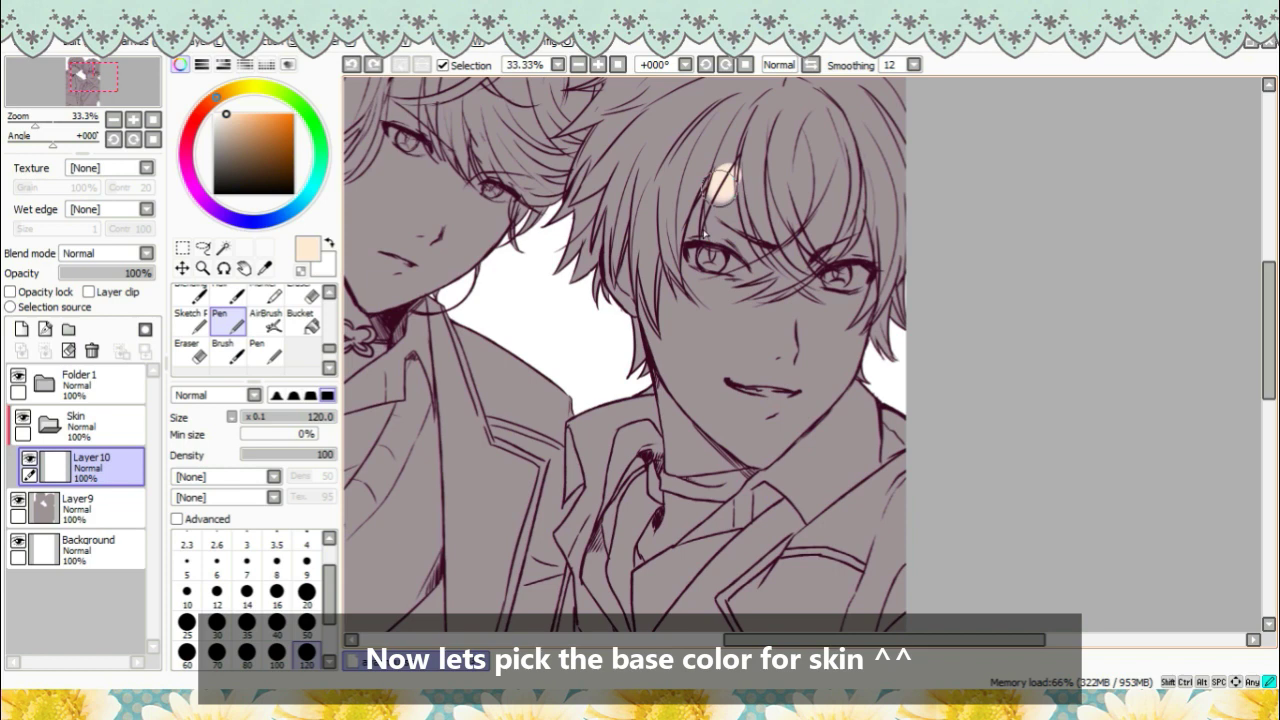
- Paint the right character's face, ears and neck in pale peach with a size 120 Pen
mouse_move(745, 175)
left_mouse_down()
mouse_move(660, 340)
mouse_move(677, 390)
left_mouse_up()
mouse_move(677, 439)
left_mouse_down()
mouse_move(635, 560)
mouse_move(745, 440)
mouse_move(740, 190)
mouse_move(760, 300)
mouse_move(800, 220)
mouse_move(843, 318)
mouse_move(840, 375)
mouse_move(760, 455)
mouse_move(800, 355)
mouse_move(705, 380)
left_mouse_up()
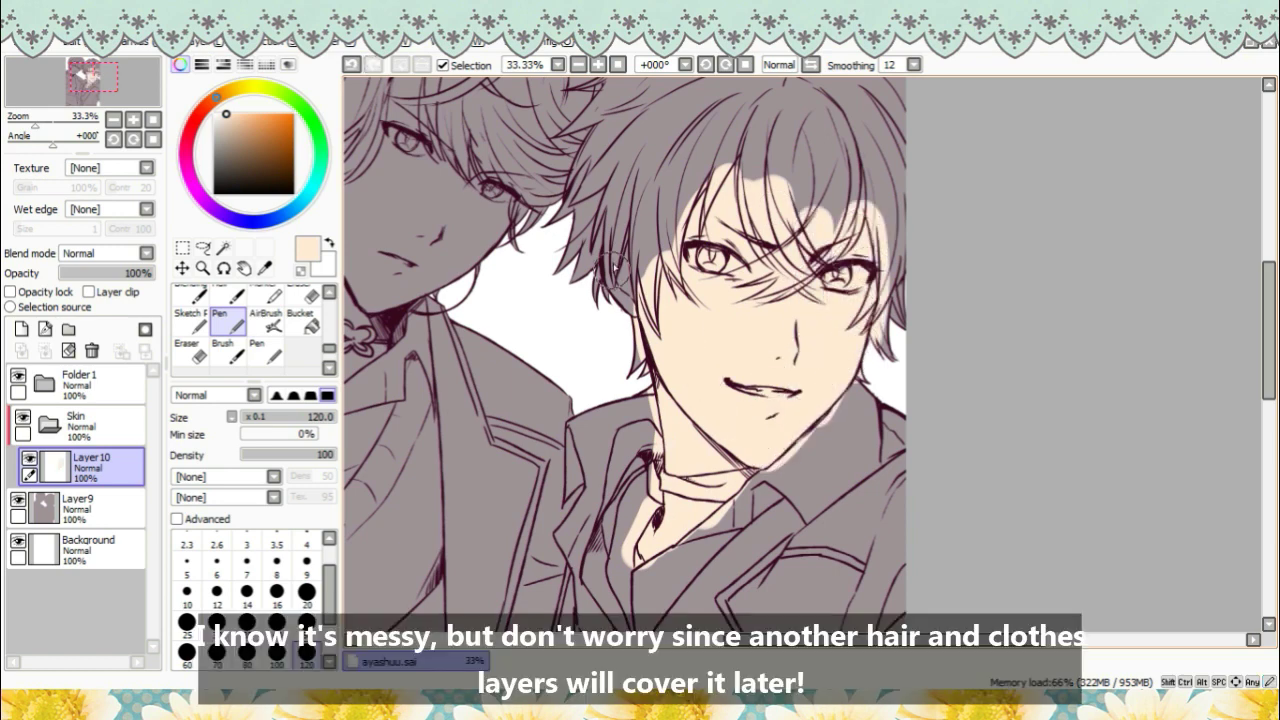
mouse_move(612, 270)
left_mouse_down()
mouse_move(613, 253)
mouse_move(632, 327)
left_mouse_up()
mouse_move(683, 432)
left_mouse_down()
mouse_move(629, 559)
mouse_move(650, 515)
left_mouse_up()
left_click_drag(876, 350, 843, 395)
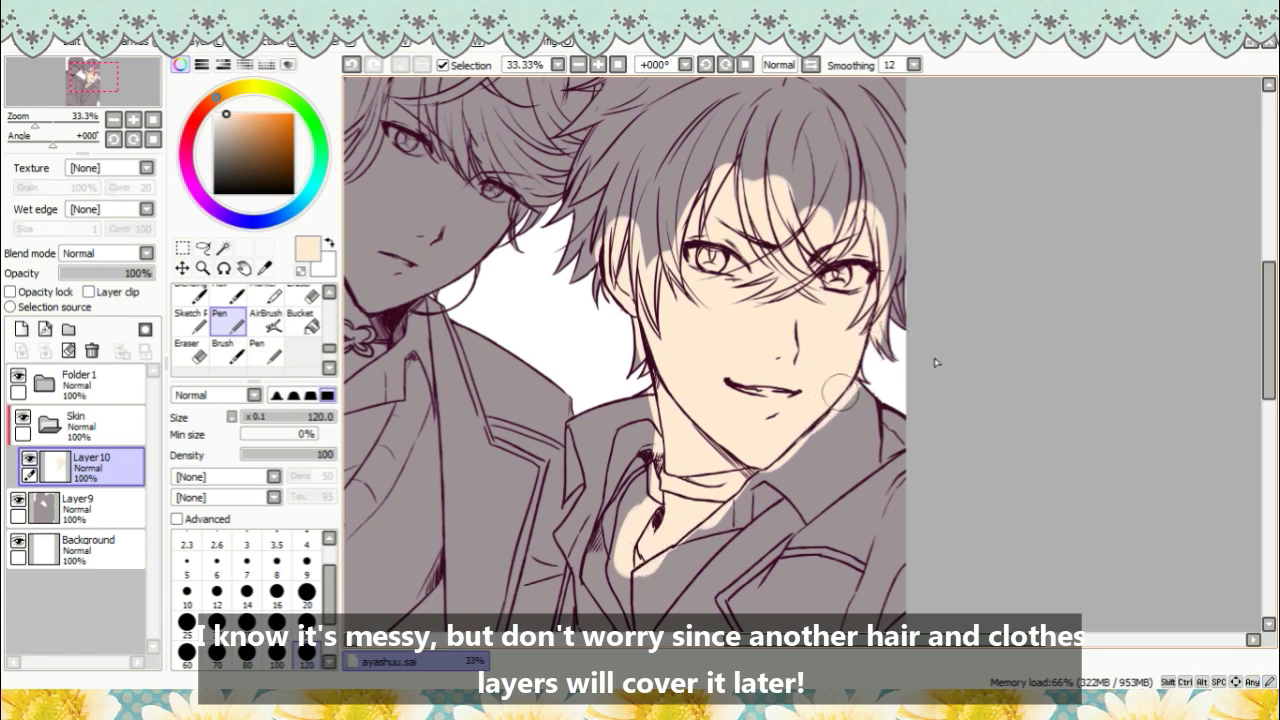
- Paint the left character's face, ear, neck and chest in the same pale peach and touch up the right character's forehead
left_click_drag(1269, 291, 1269, 268)
left_click_drag(795, 640, 736, 640)
mouse_move(485, 265)
left_mouse_down()
mouse_move(433, 408)
mouse_move(500, 520)
mouse_move(500, 215)
mouse_move(520, 330)
mouse_move(588, 390)
left_mouse_up()
left_click_drag(434, 419, 408, 370)
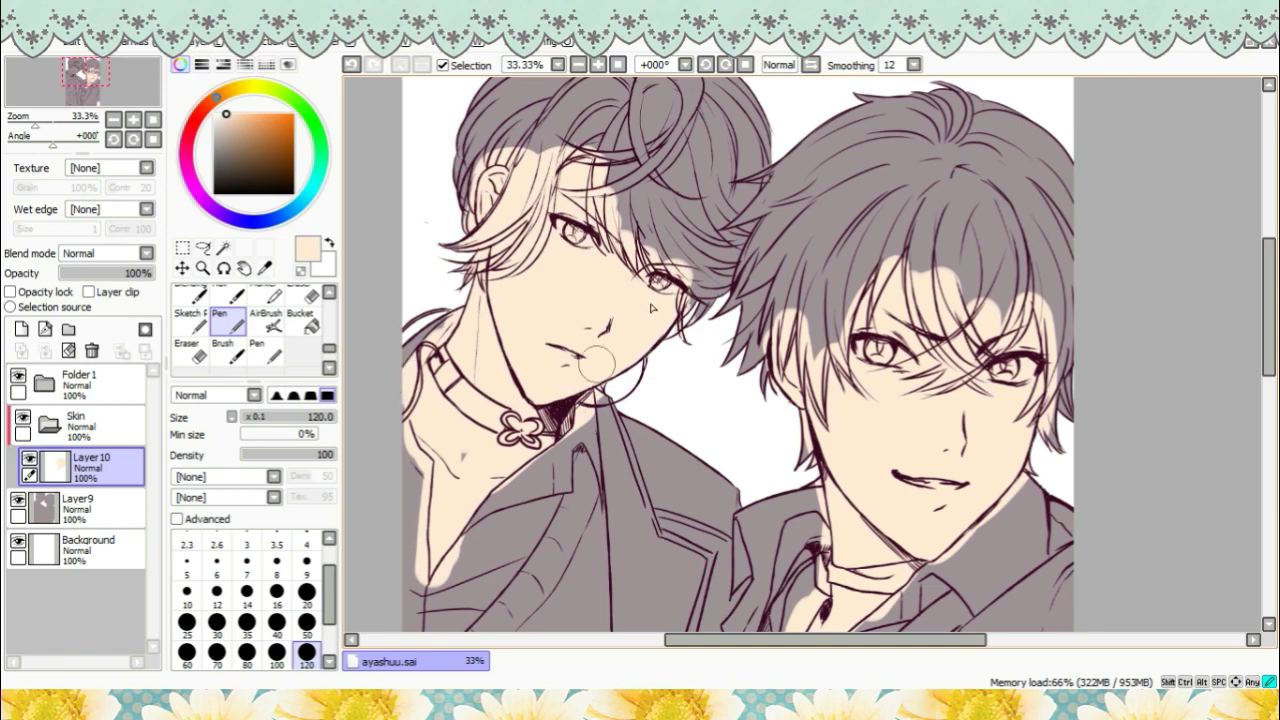
left_click_drag(592, 150, 690, 302)
left_click_drag(874, 296, 915, 262)
- Sketch the upper-left light source and the shadow outlines in golden yellow on a temporary top layer, and delete that layer
scroll(1157, 321, "down", 1)
left_click_drag(1268, 280, 1242, 283)
left_click(68, 398)
left_click(21, 329)
left_click(231, 92)
left_click(262, 123)
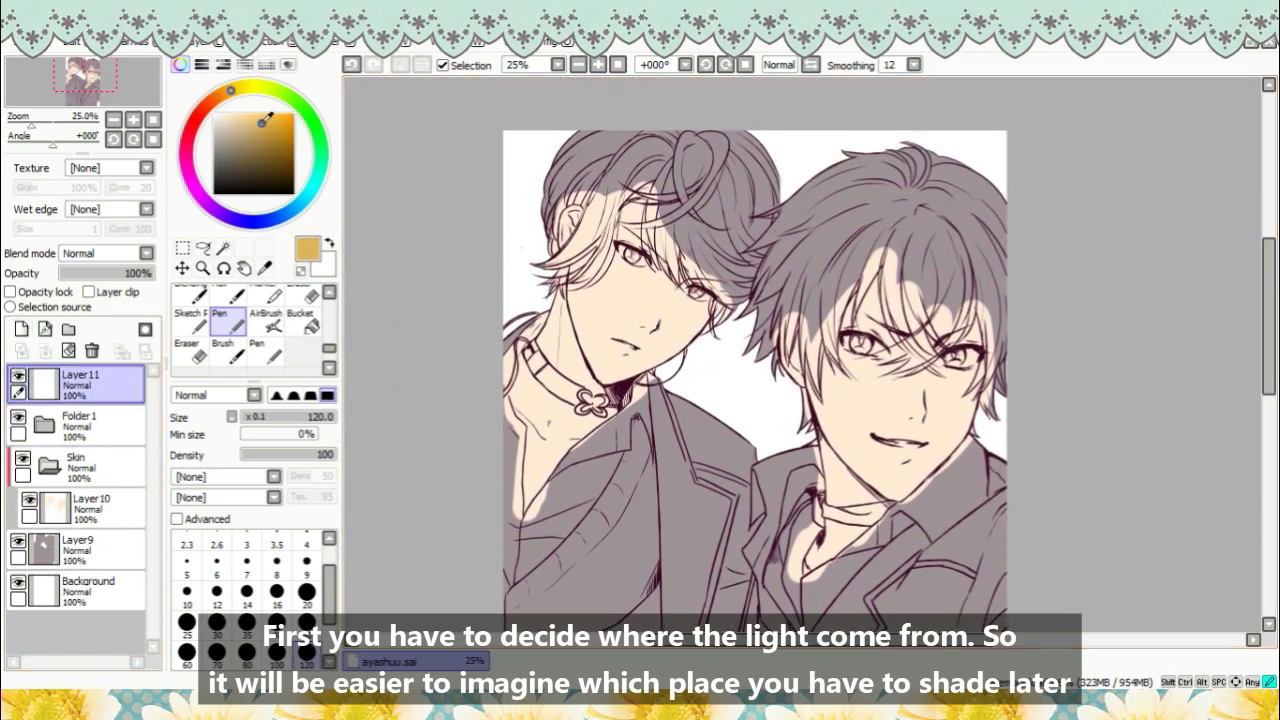
left_click(306, 591)
left_click_drag(502, 188, 572, 133)
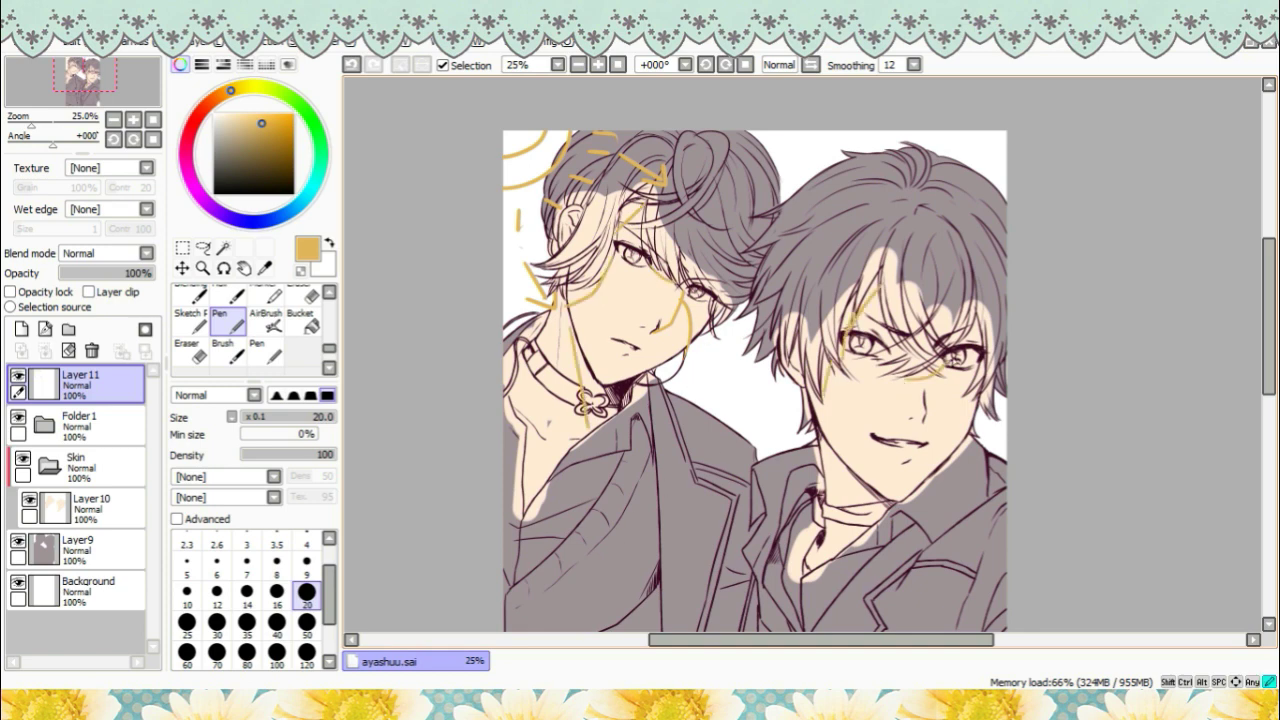
left_click_drag(833, 456, 868, 534)
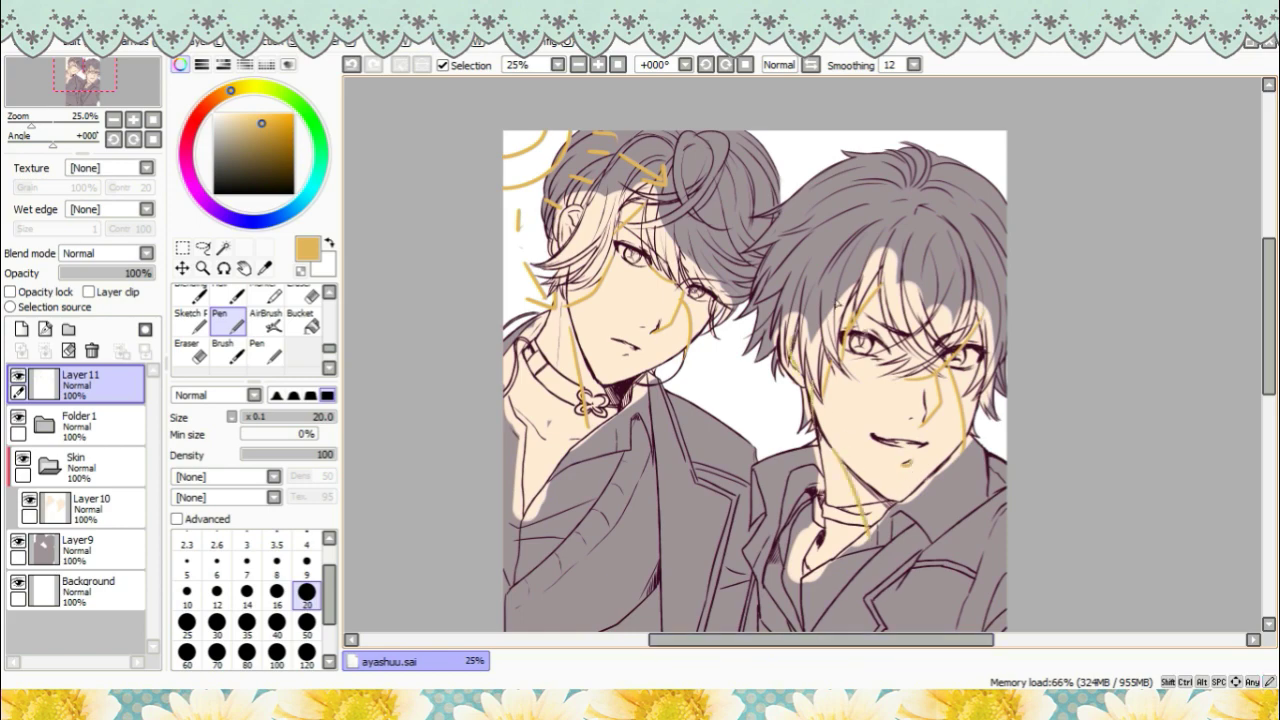
left_click(91, 350)
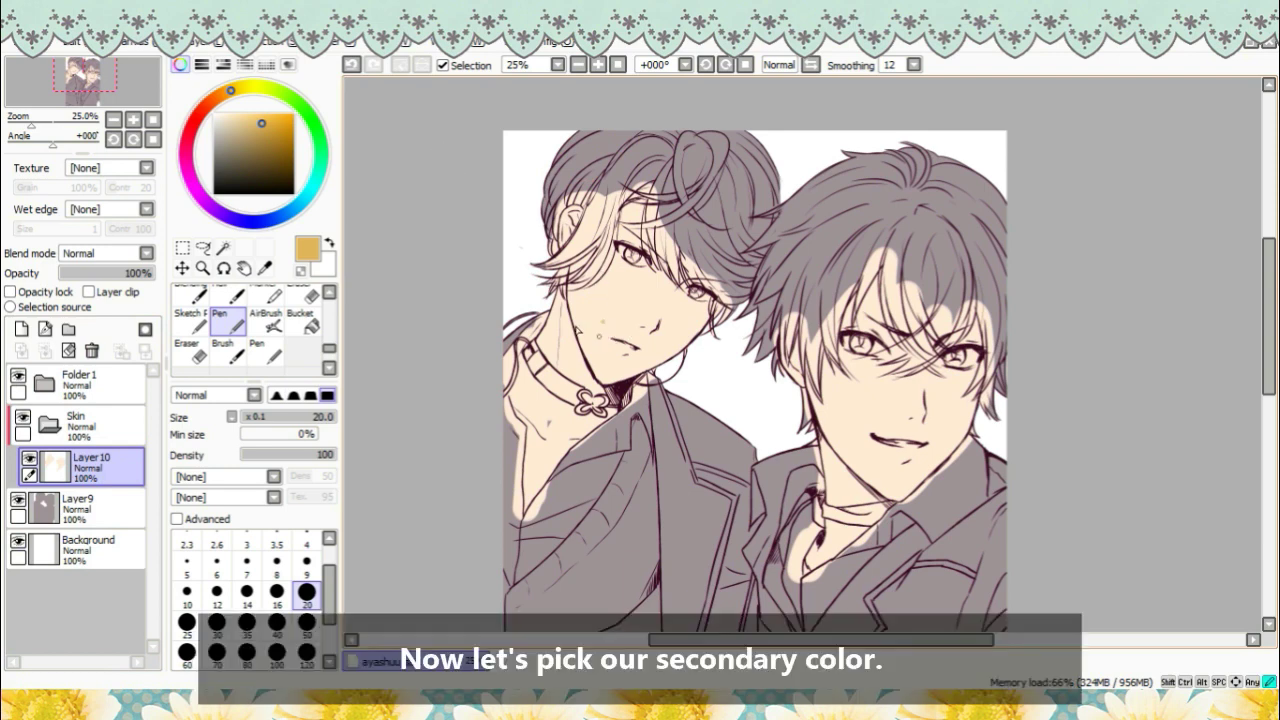
- Sample the skin base and shift its hue toward red and slightly darker for shading, undoing the test stroke on the face
left_click(266, 269)
left_click(608, 298)
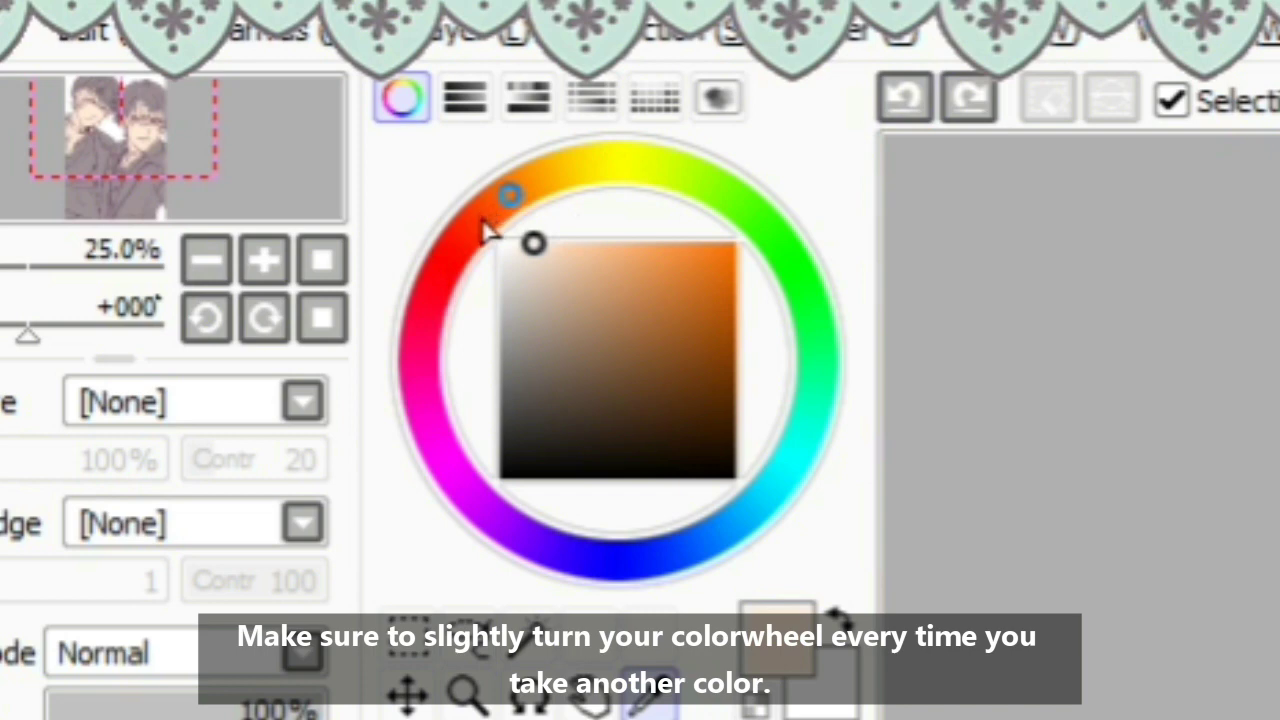
left_click_drag(485, 230, 480, 220)
left_click(564, 265)
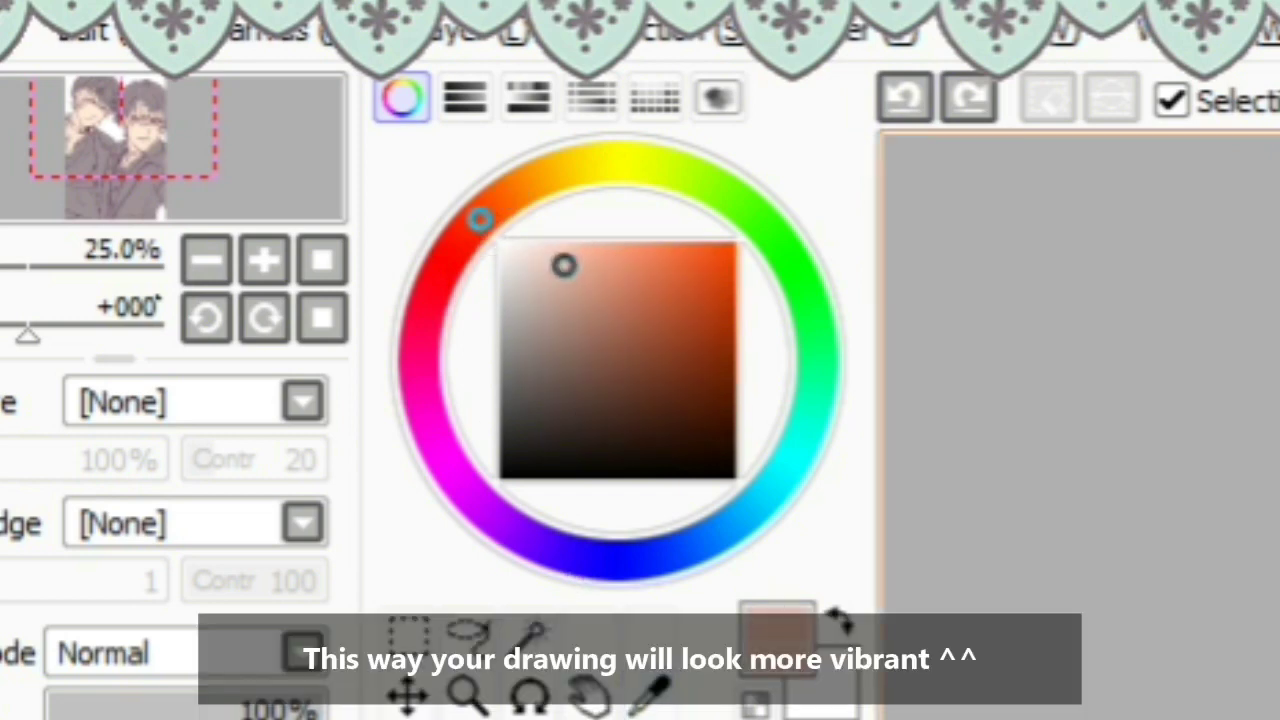
key("ctrl+y")
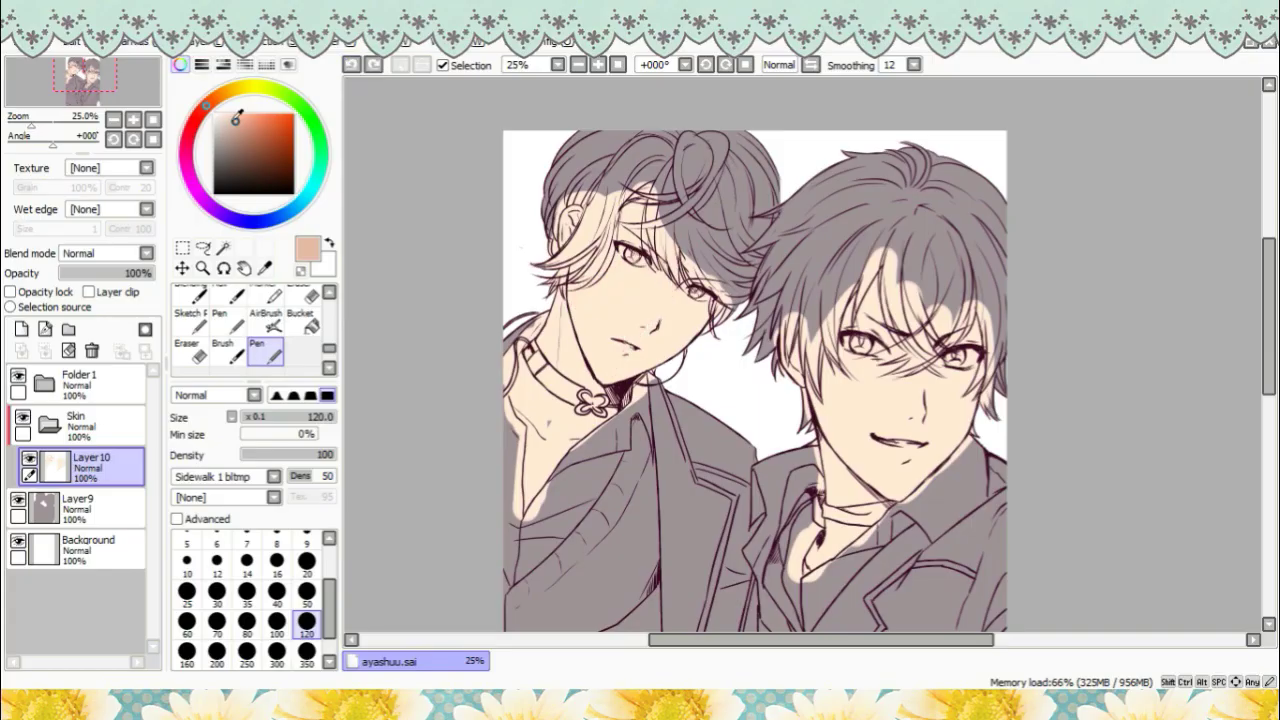
key("ctrl+z")
key("ctrl+y")
left_click(235, 120)
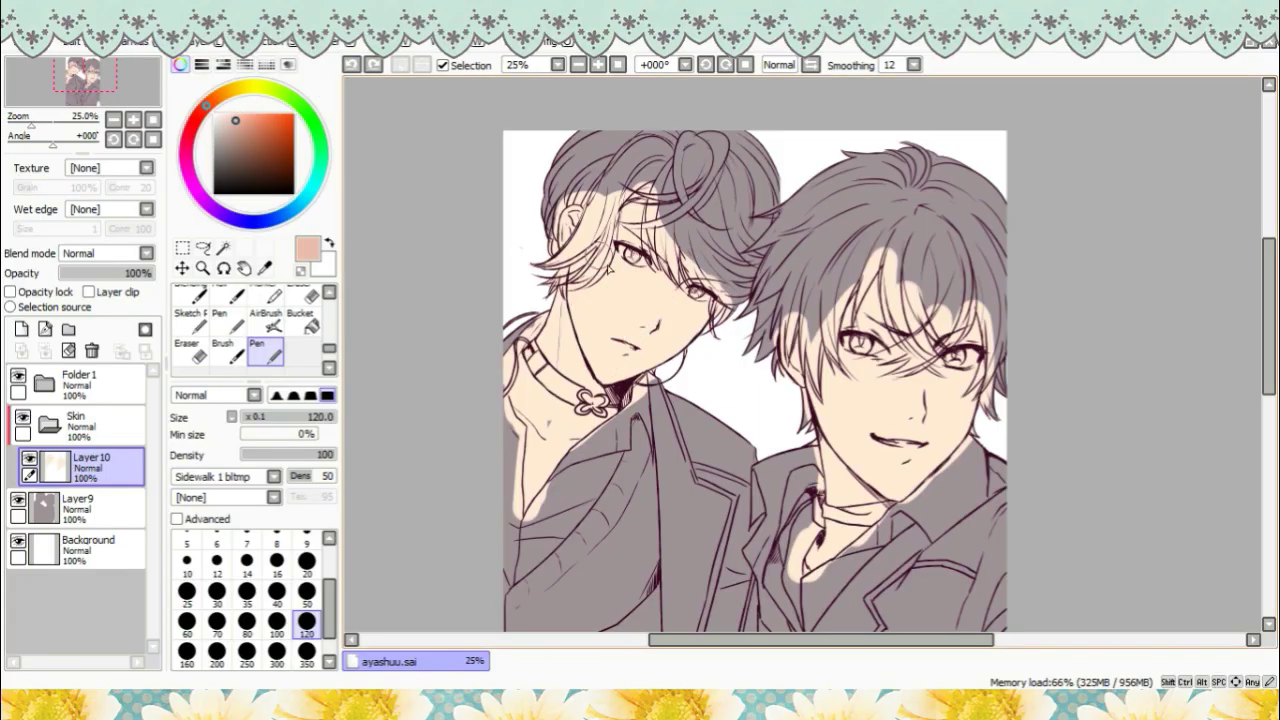
left_click_drag(600, 260, 692, 250)
left_click(352, 65)
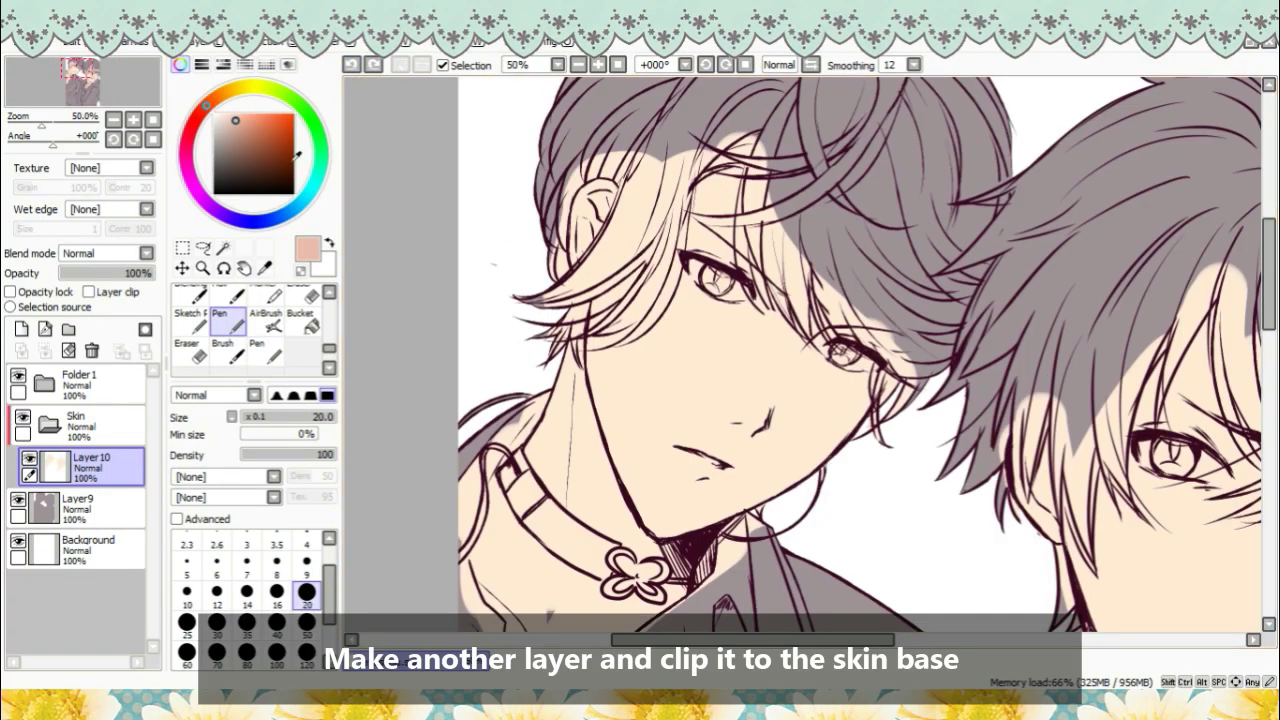
- Add a new layer above the skin base in the Skin folder and clip it to that base
left_click(22, 330)
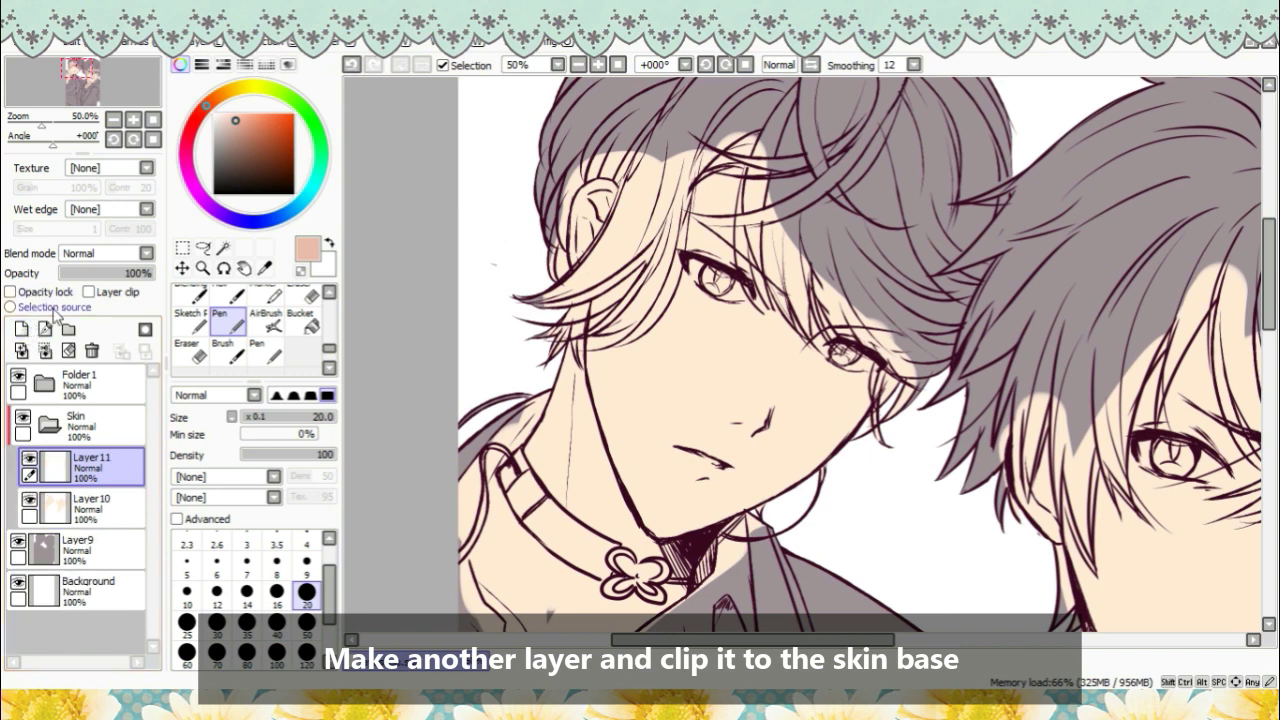
left_click(89, 292)
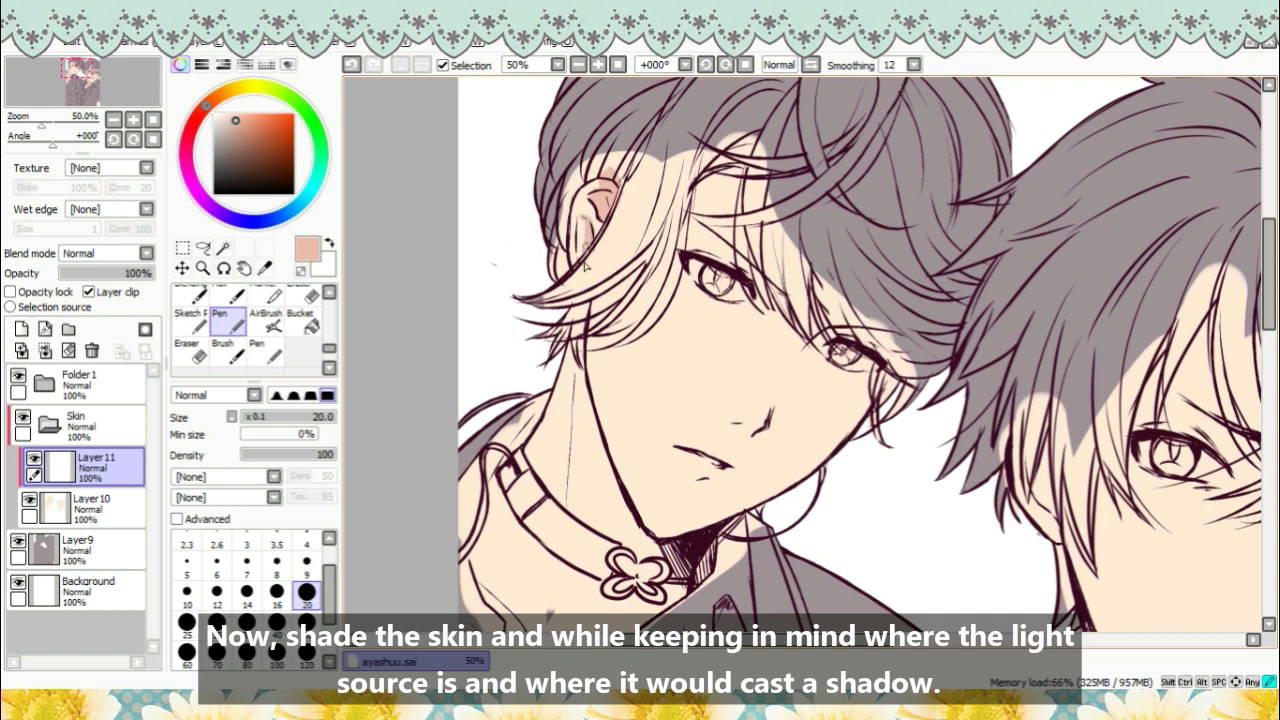
- Paint pen shadows at size 20 on the left character's forehead under the bangs, around the eyes and along the nose
left_click_drag(756, 169, 686, 210)
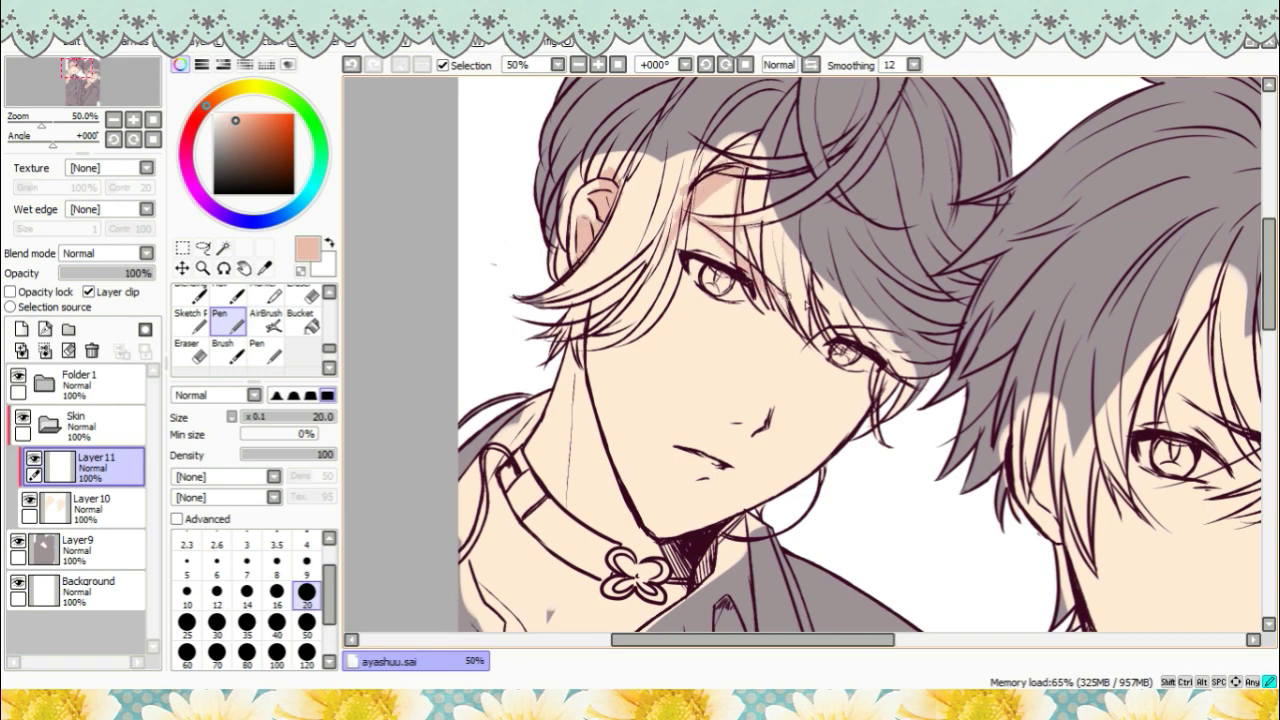
left_click_drag(735, 278, 816, 348)
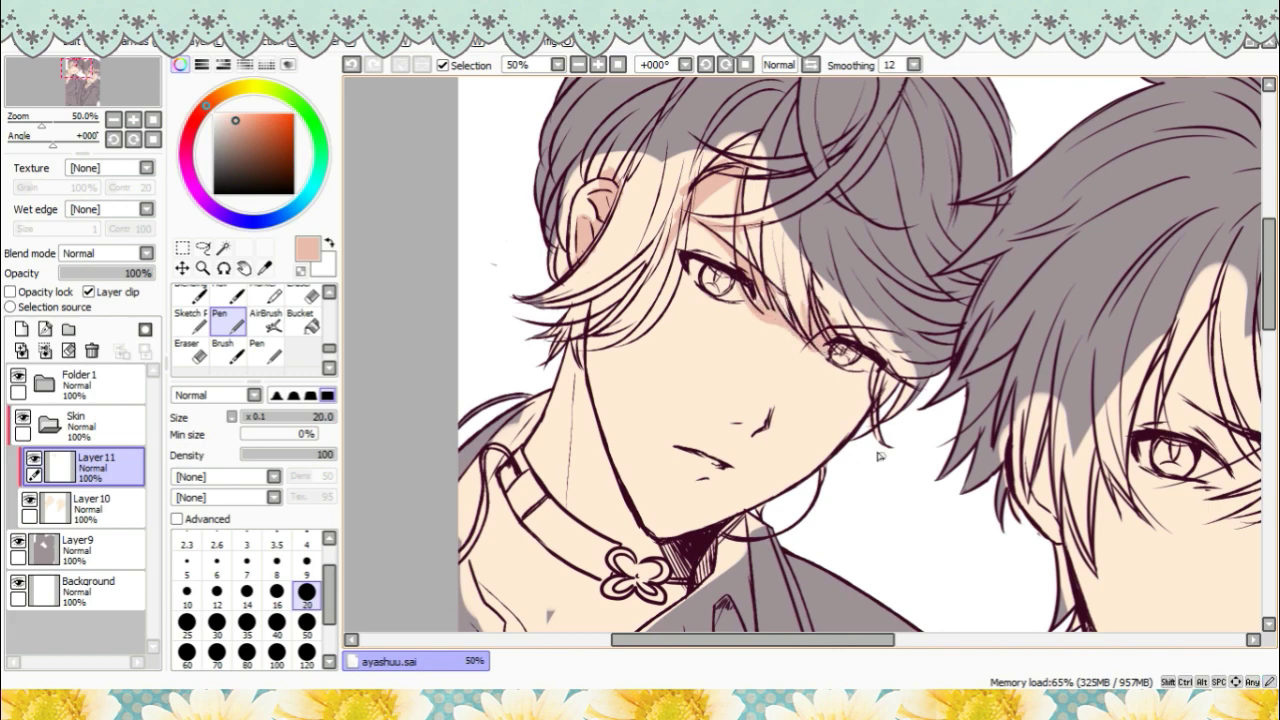
left_click(598, 65)
left_click_drag(1268, 234, 1268, 253)
mouse_move(742, 357)
left_mouse_down()
mouse_move(812, 226)
mouse_move(768, 350)
left_mouse_up()
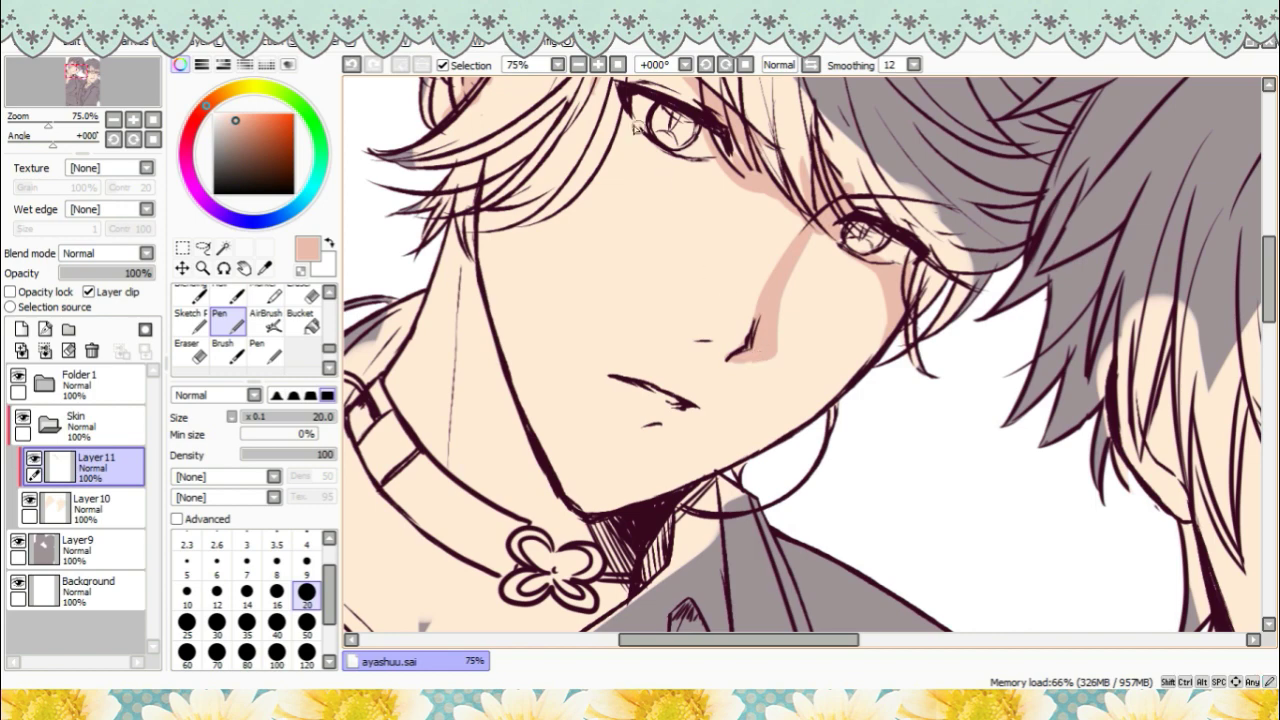
left_click_drag(808, 254, 807, 240)
scroll(885, 226, "up", 2)
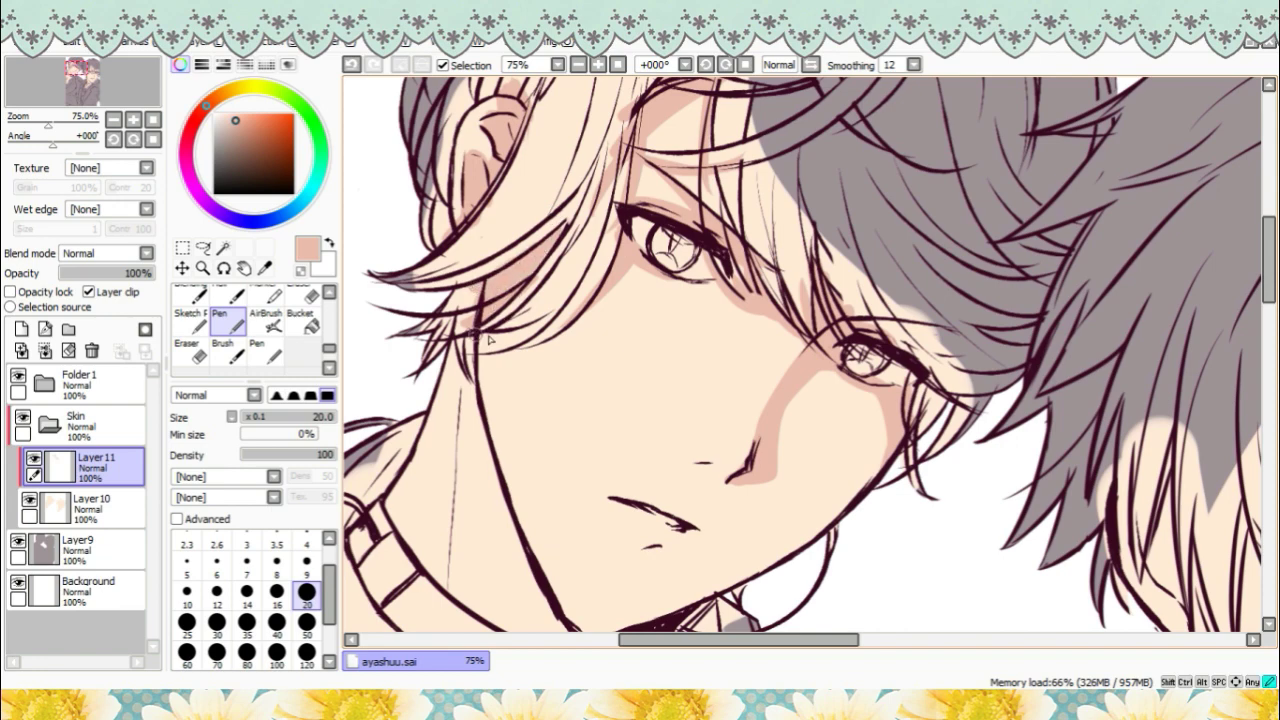
- Shade the left character's lips, jawline and the neck beneath the chin, enlarging the pen to size 50 for the neck
scroll(670, 405, "down", 2)
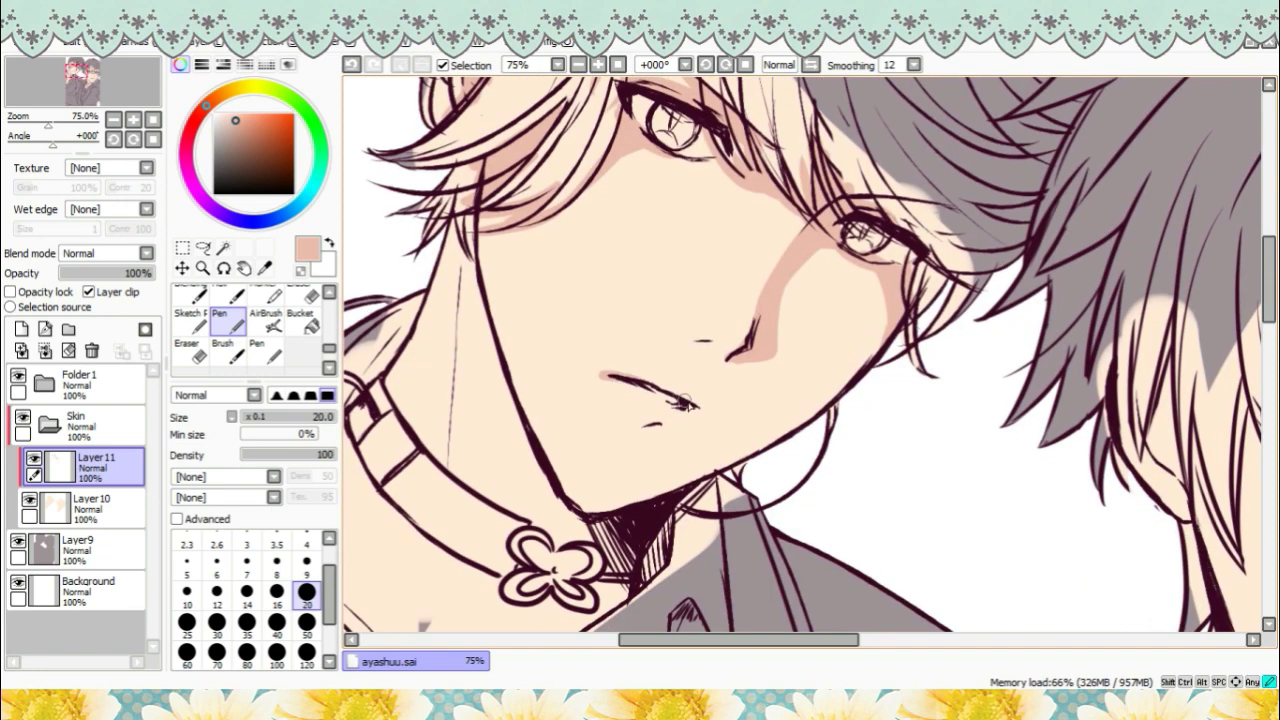
mouse_move(477, 230)
left_mouse_down()
mouse_move(478, 300)
mouse_move(565, 600)
left_mouse_up()
scroll(565, 600, "down", 1)
left_click_drag(592, 330, 629, 498)
left_click(306, 623)
left_click_drag(618, 455, 655, 535)
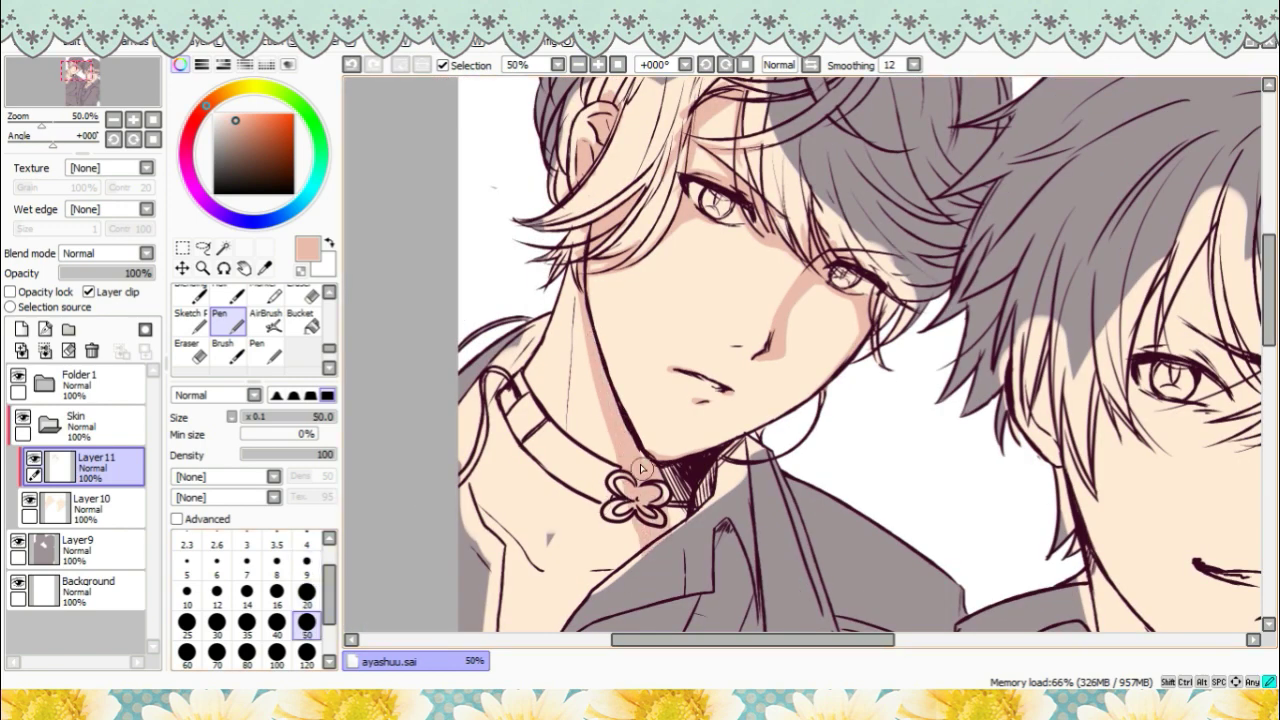
left_click_drag(668, 480, 673, 525)
scroll(787, 152, "down", 1)
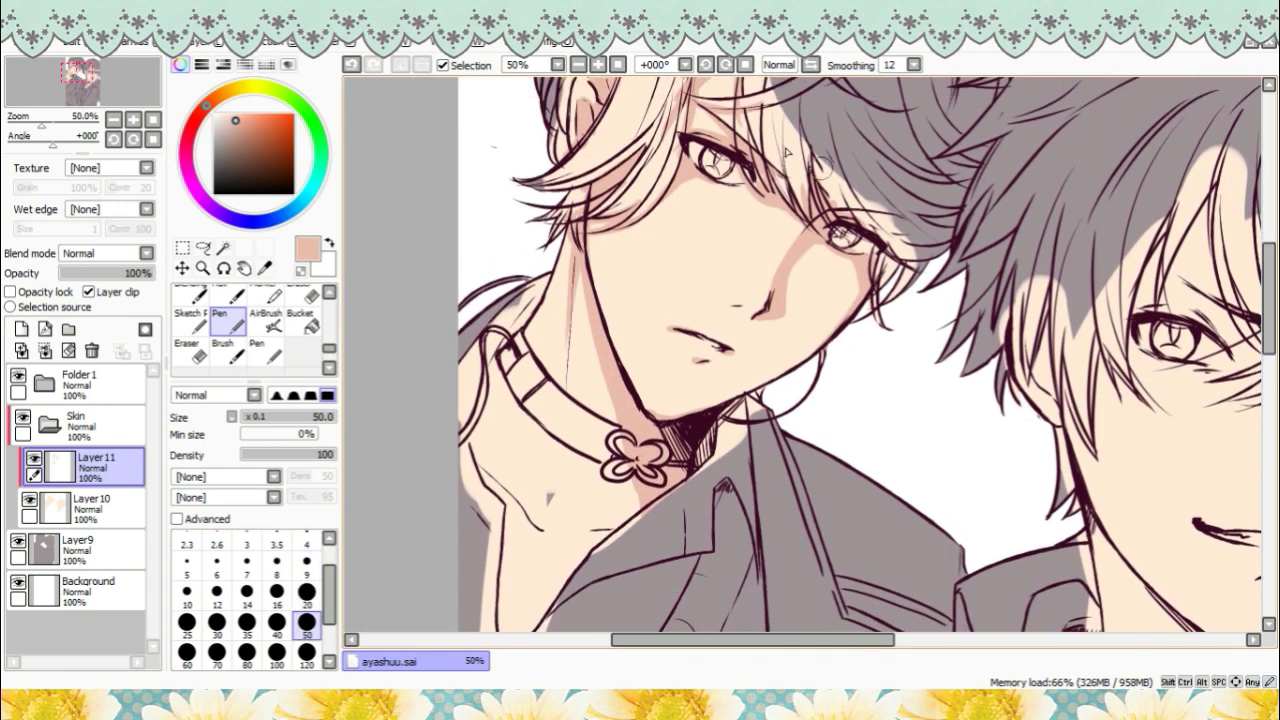
- Paint shadows along the left character's neck and collarbones, undoing one stroke across the choker area
left_click_drag(579, 257, 576, 397)
left_click_drag(496, 358, 636, 483)
left_click(352, 64)
left_click_drag(1269, 313, 1269, 339)
mouse_move(470, 328)
left_mouse_down()
mouse_move(534, 382)
mouse_move(545, 409)
left_mouse_up()
left_click_drag(578, 408, 624, 403)
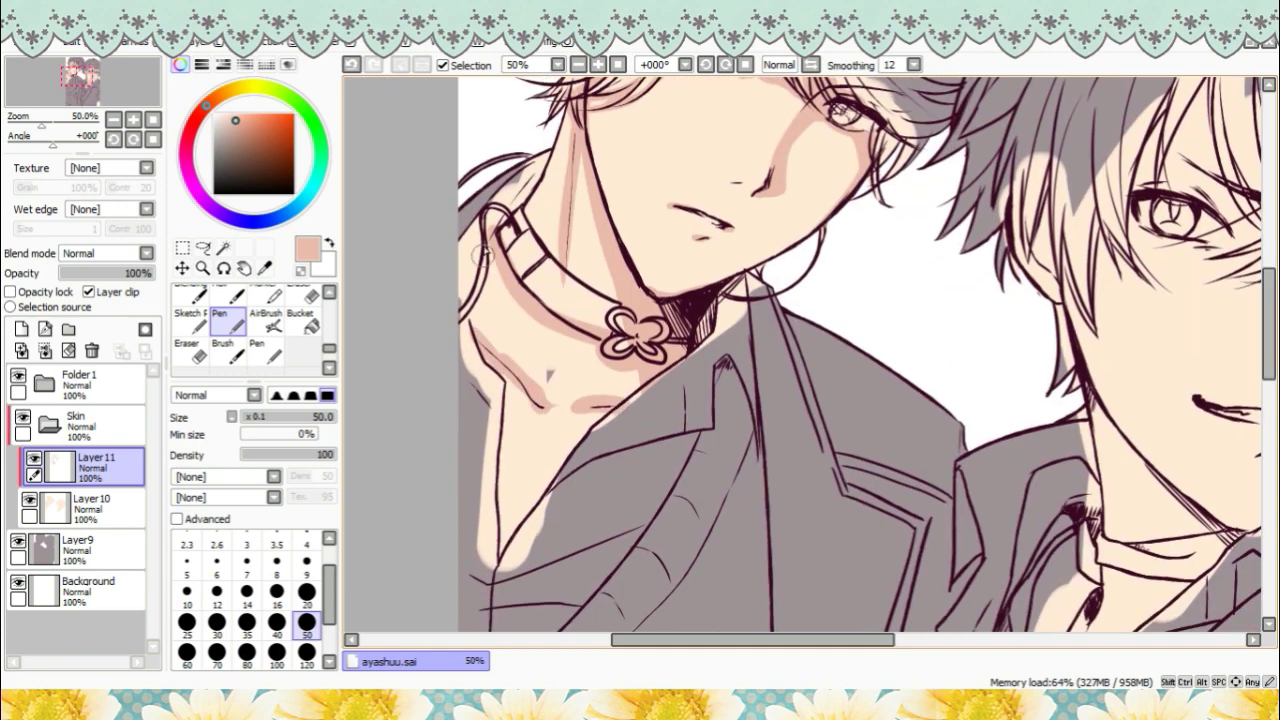
- Shade the left character's shoulder edge and open chest, reducing the pen to size 20 and undoing stray strokes
left_click_drag(488, 250, 466, 332)
mouse_move(497, 425)
left_mouse_down()
mouse_move(497, 555)
mouse_move(520, 530)
left_mouse_up()
left_click(307, 595)
left_click(352, 64)
mouse_move(491, 276)
left_mouse_down()
mouse_move(500, 348)
mouse_move(552, 380)
left_mouse_up()
left_click(352, 64)
- Fill the small grey gap on the left character's chest with the sampled skin colour on Layer10
left_click(265, 268)
left_click(560, 362)
left_click(95, 508)
left_click(228, 321)
mouse_move(1270, 308)
left_mouse_down()
mouse_move(1272, 281)
mouse_move(1270, 297)
left_mouse_up()
- On Layer11, lightly airbrush the sampled shadow colour over the left character's upper face at size 500, undoing the test stroke
left_click(95, 476)
left_click(265, 268)
left_click(766, 224)
scroll(766, 224, "down", 1)
scroll(250, 330, "up", 2)
left_click(228, 297)
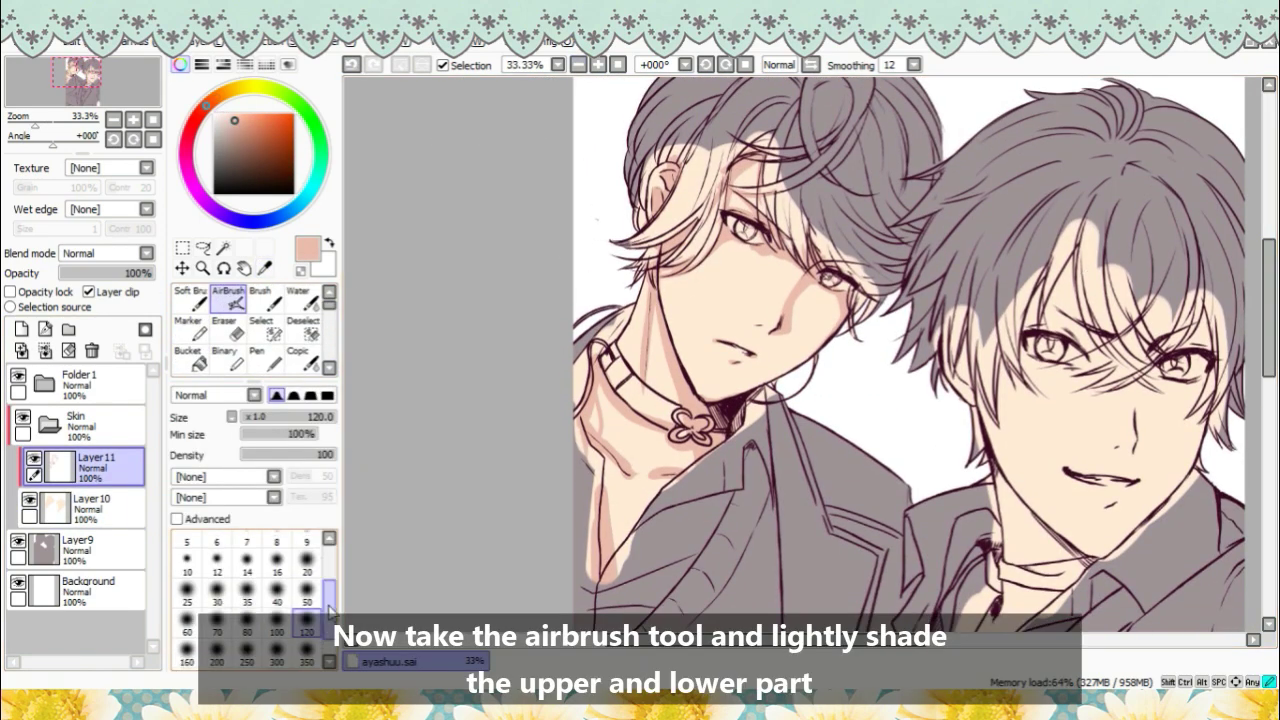
left_click_drag(636, 163, 800, 250)
left_click(352, 64)
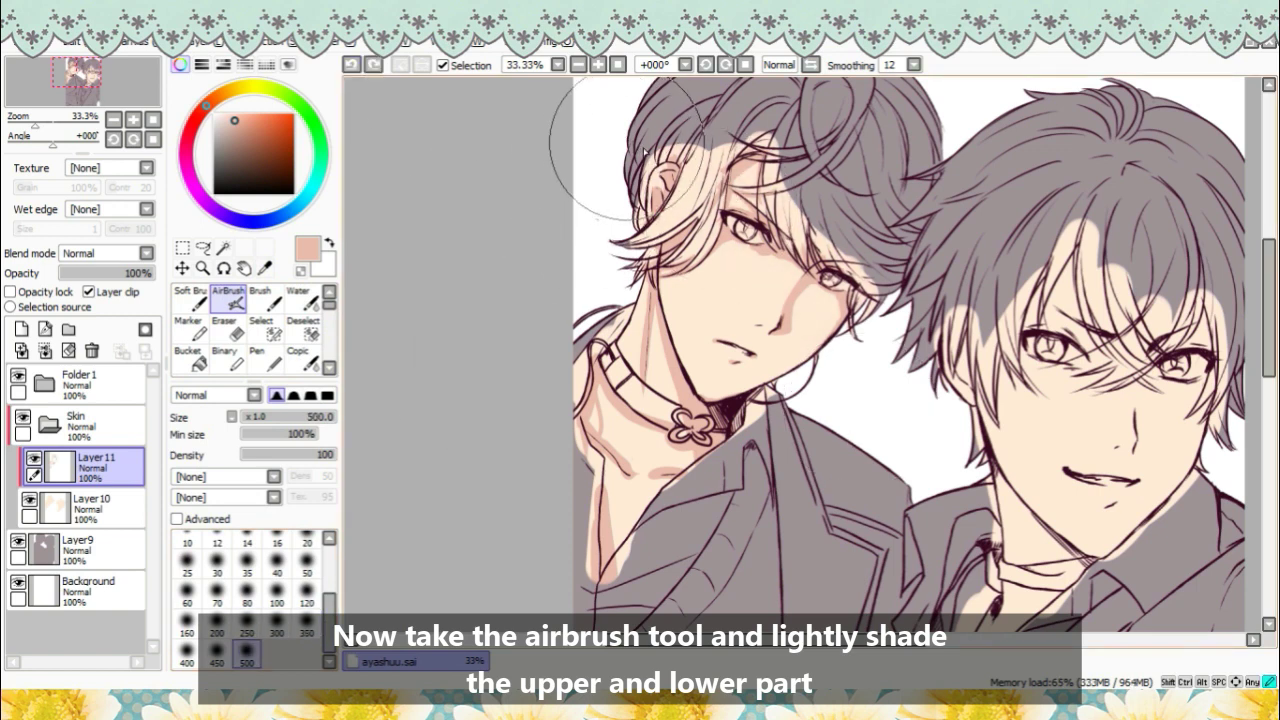
left_click_drag(872, 322, 865, 337)
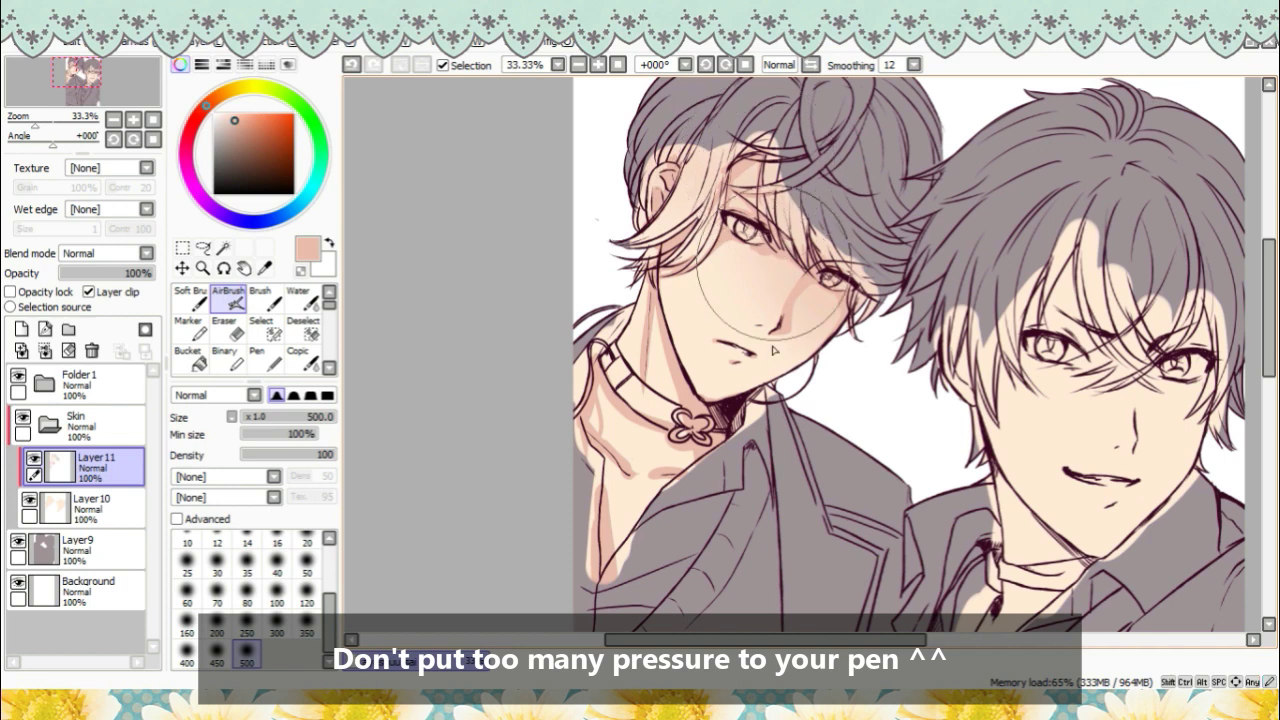
- Airbrush light shading over the left character's chest, neck and lower face
mouse_move(523, 494)
left_mouse_down()
mouse_move(697, 584)
mouse_move(537, 450)
mouse_move(617, 398)
left_mouse_up()
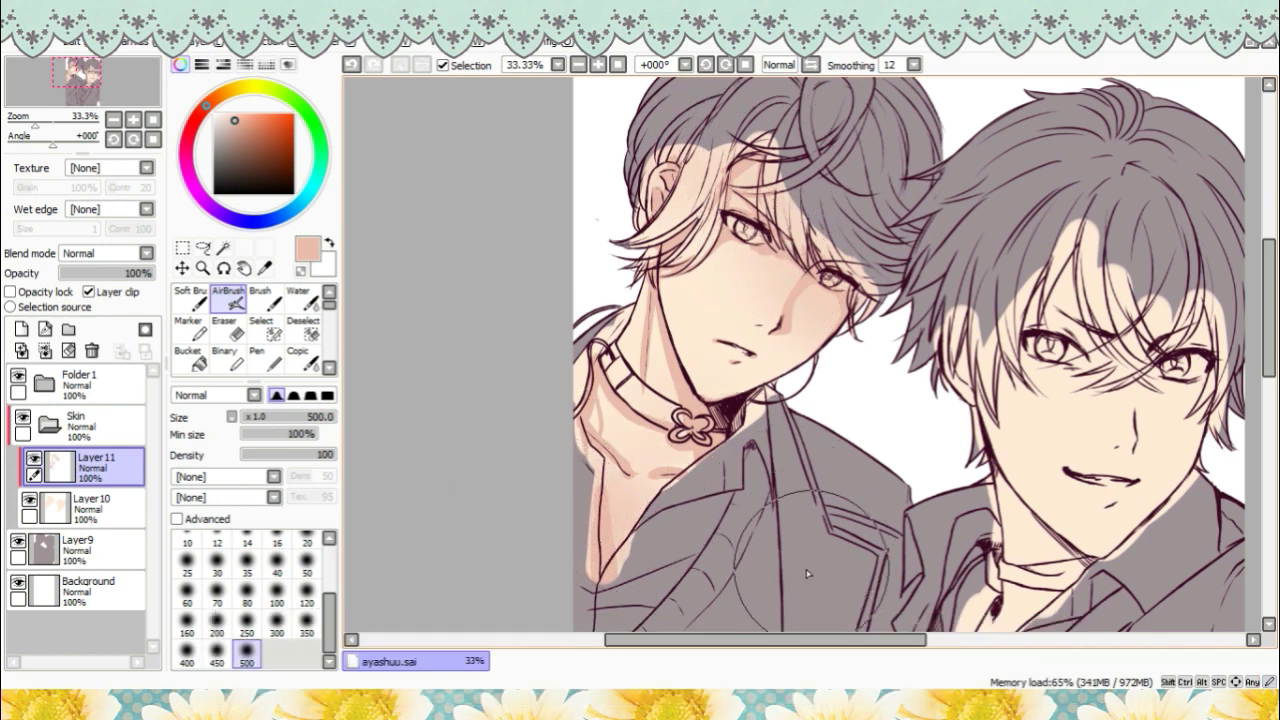
left_click_drag(700, 388, 862, 422)
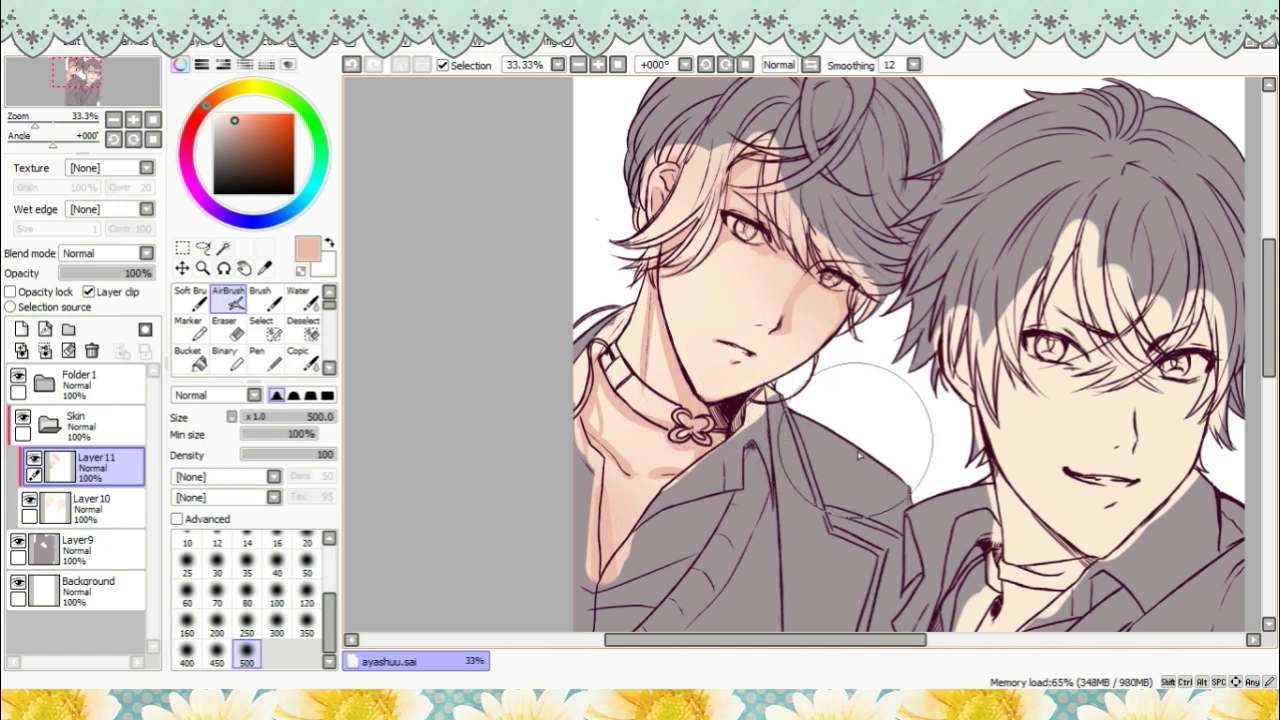
mouse_move(669, 326)
left_mouse_down()
mouse_move(815, 508)
mouse_move(806, 634)
left_mouse_up()
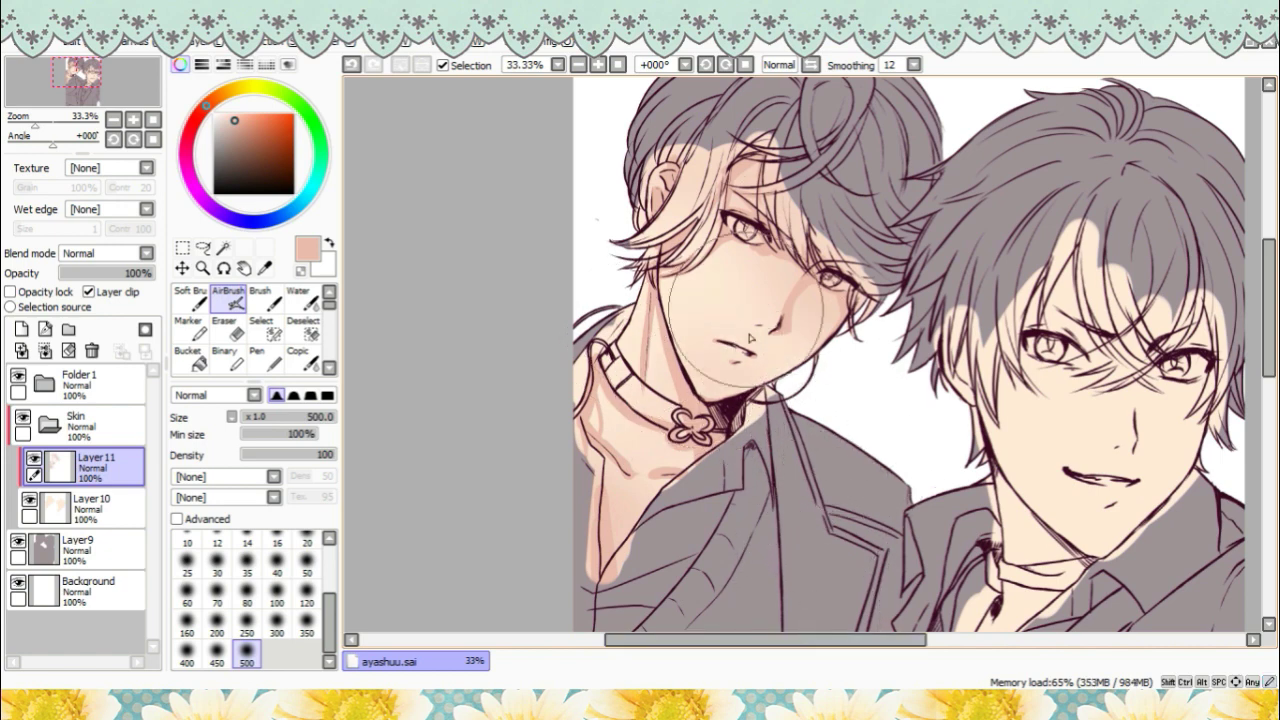
- Select the second Blend Brush and review its advanced settings
scroll(330, 318, "down", 3)
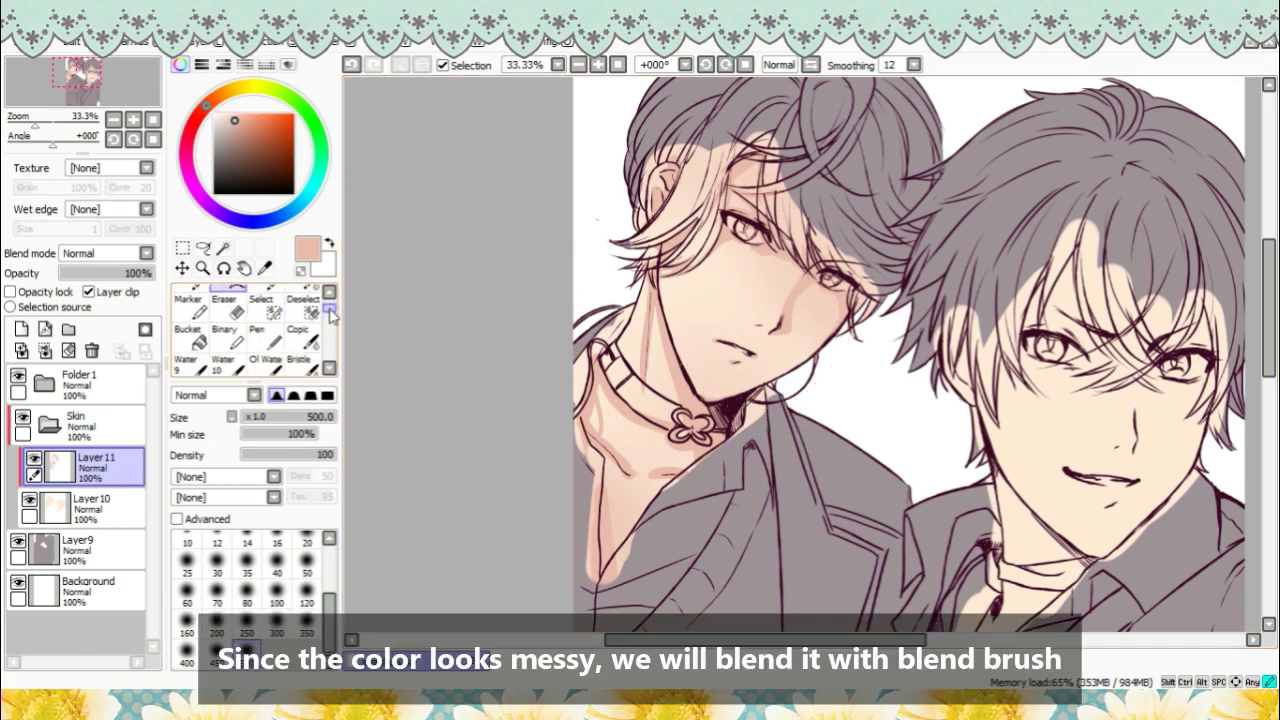
left_click_drag(330, 318, 330, 333)
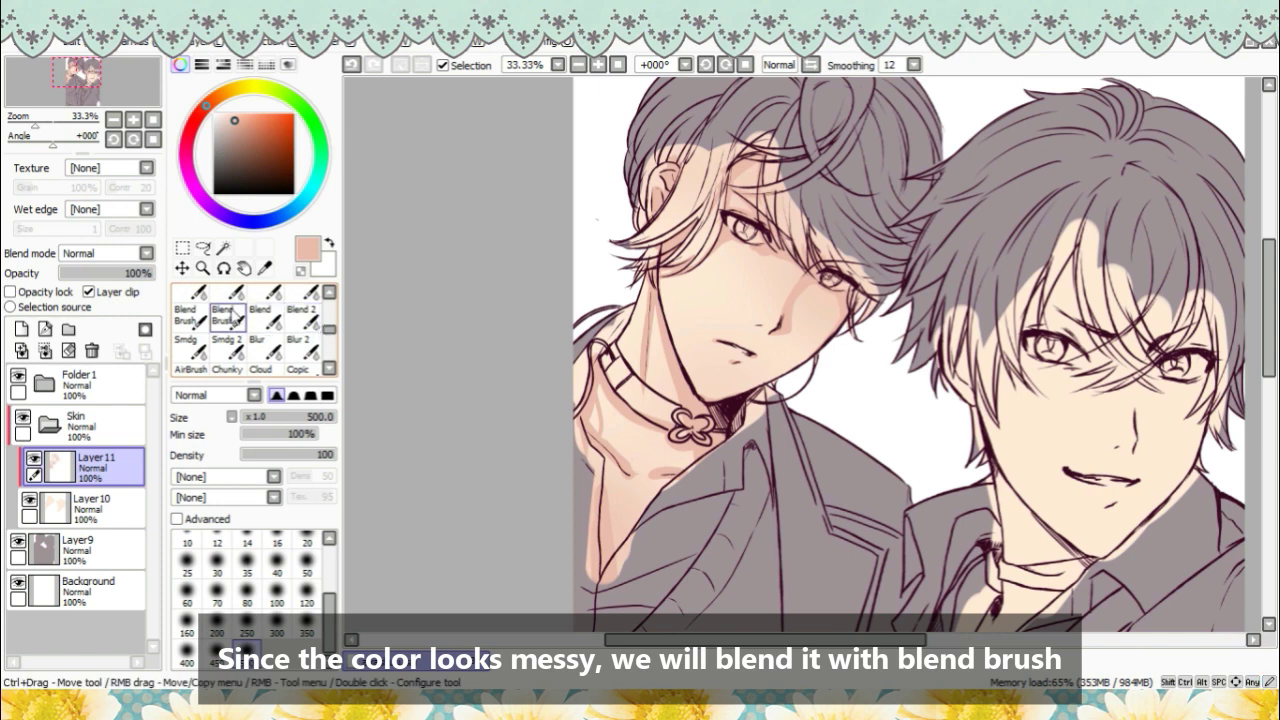
left_click(222, 316)
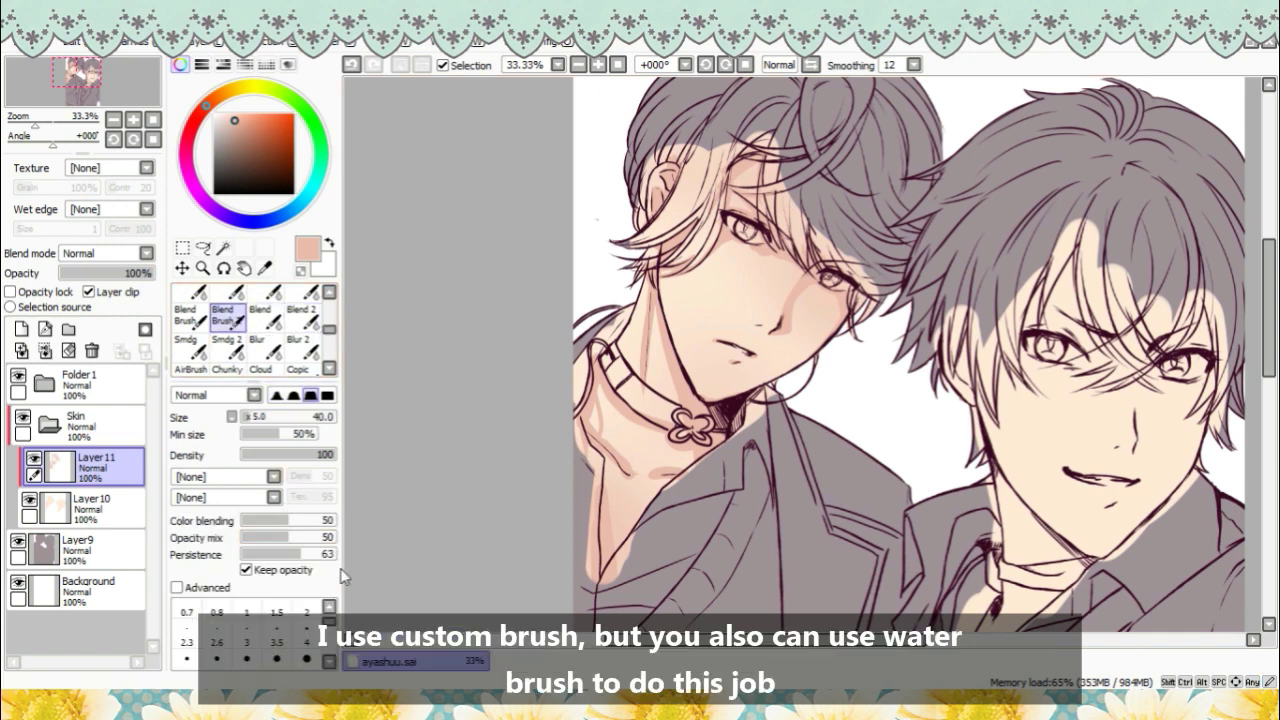
left_click(177, 587)
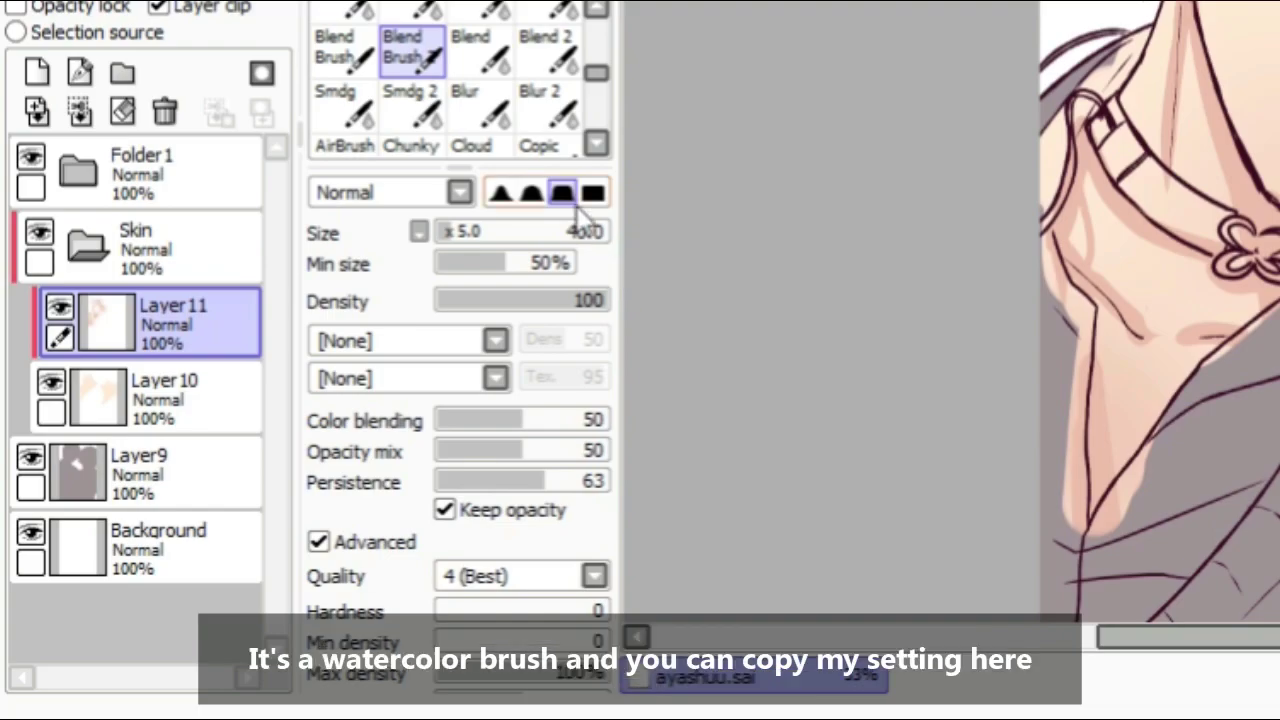
scroll(407, 170, "down", 4)
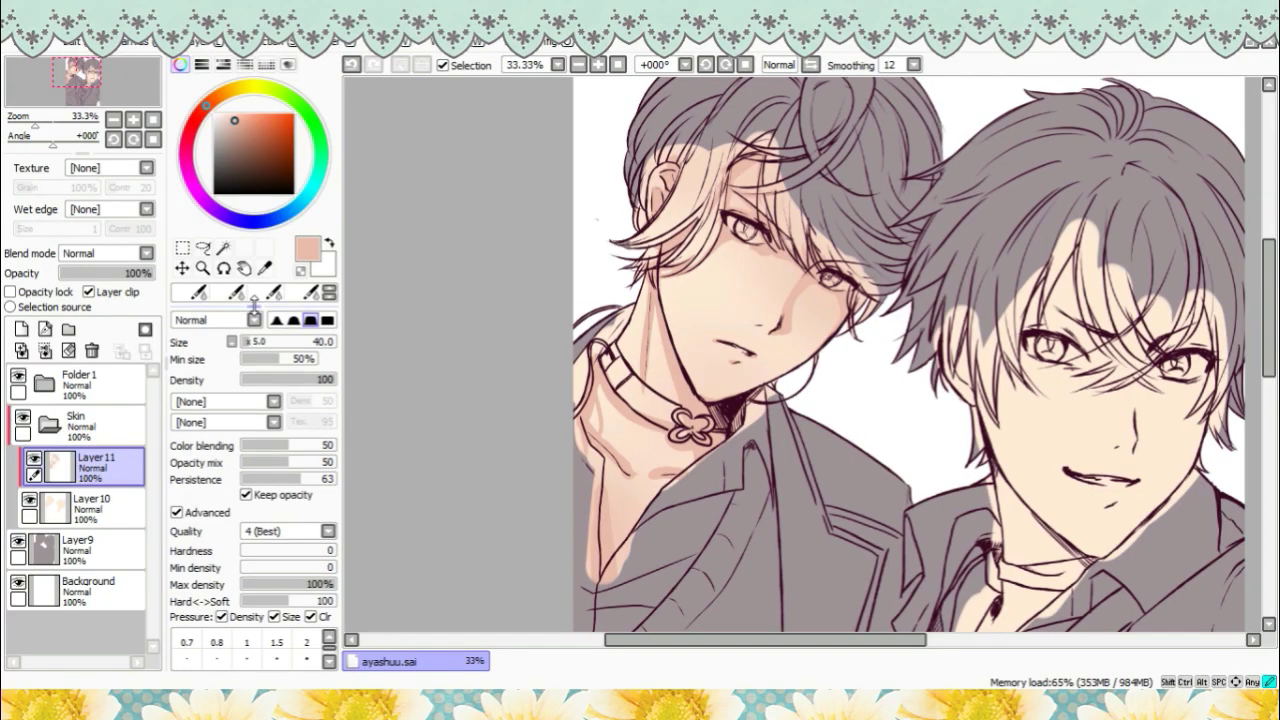
left_click_drag(254, 303, 253, 381)
left_click(197, 592)
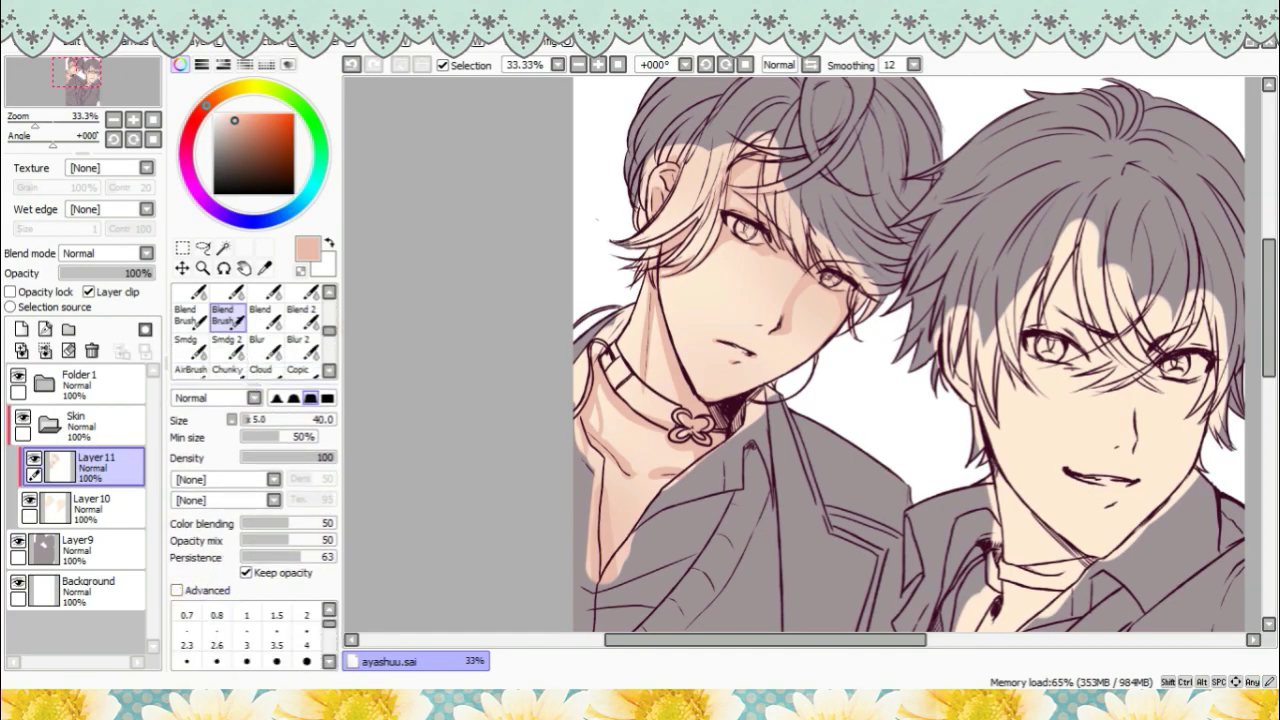
- Soften the shadow edges below the bangs and under the left character's eye with the Blend Brush at size 20
left_click(599, 65)
left_click(599, 65)
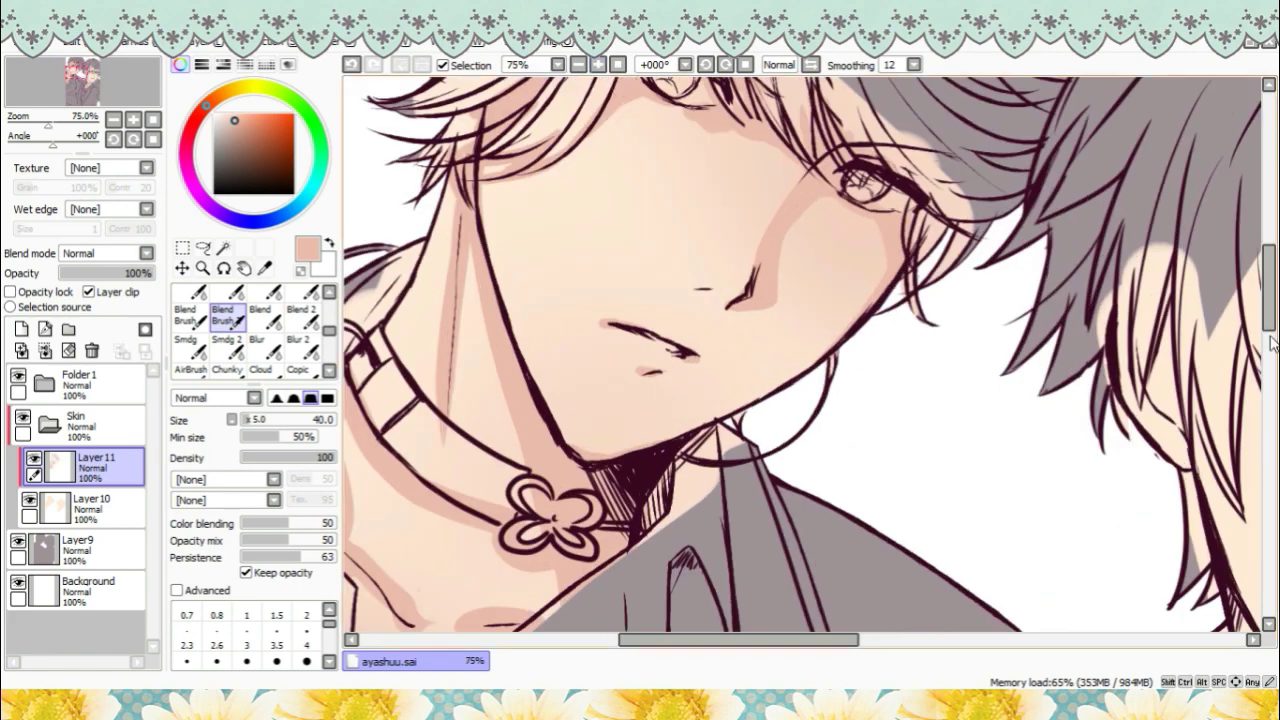
left_click_drag(1269, 317, 1268, 283)
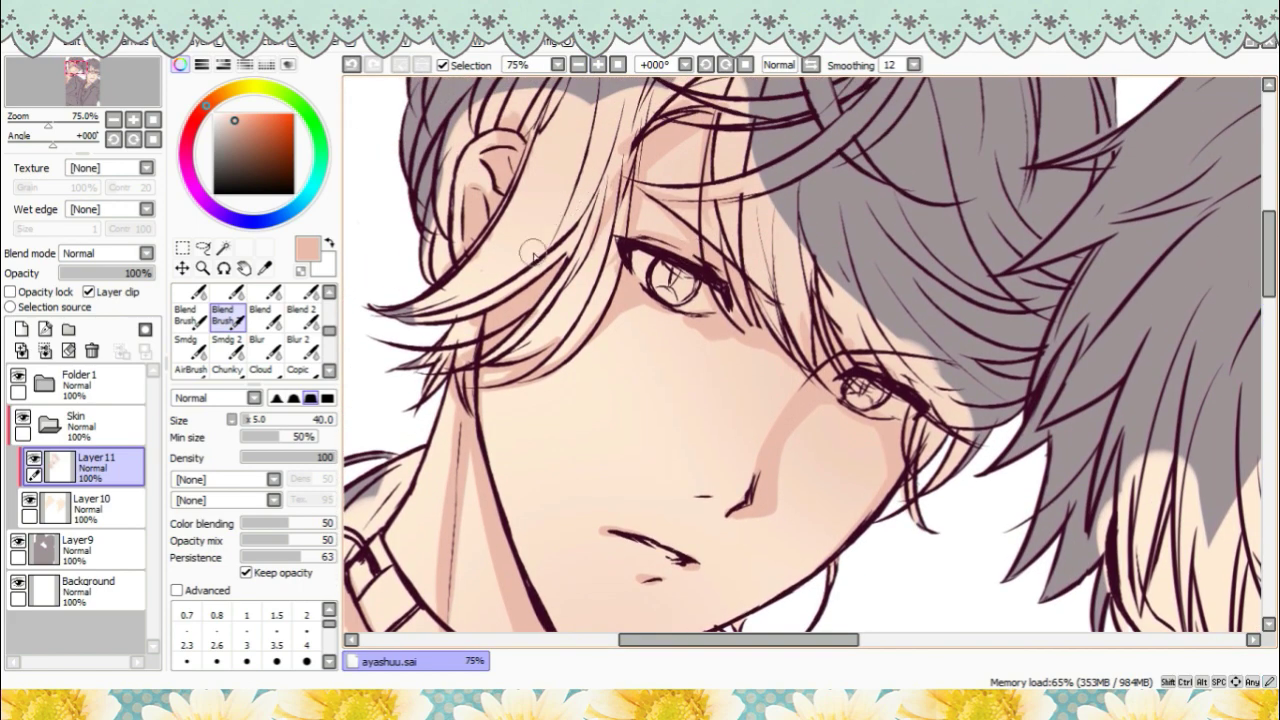
scroll(333, 628, "down", 2)
left_click(306, 643)
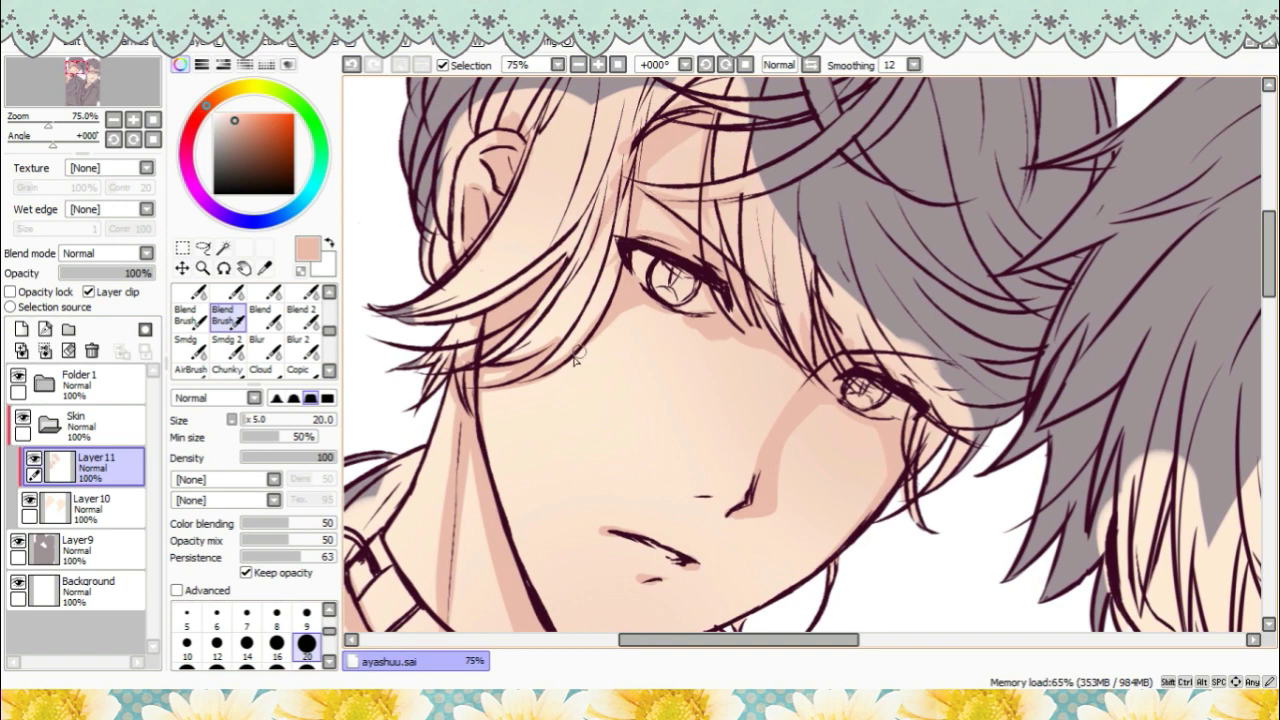
scroll(326, 627, "down", 1)
left_click(246, 642)
scroll(300, 640, "up", 1)
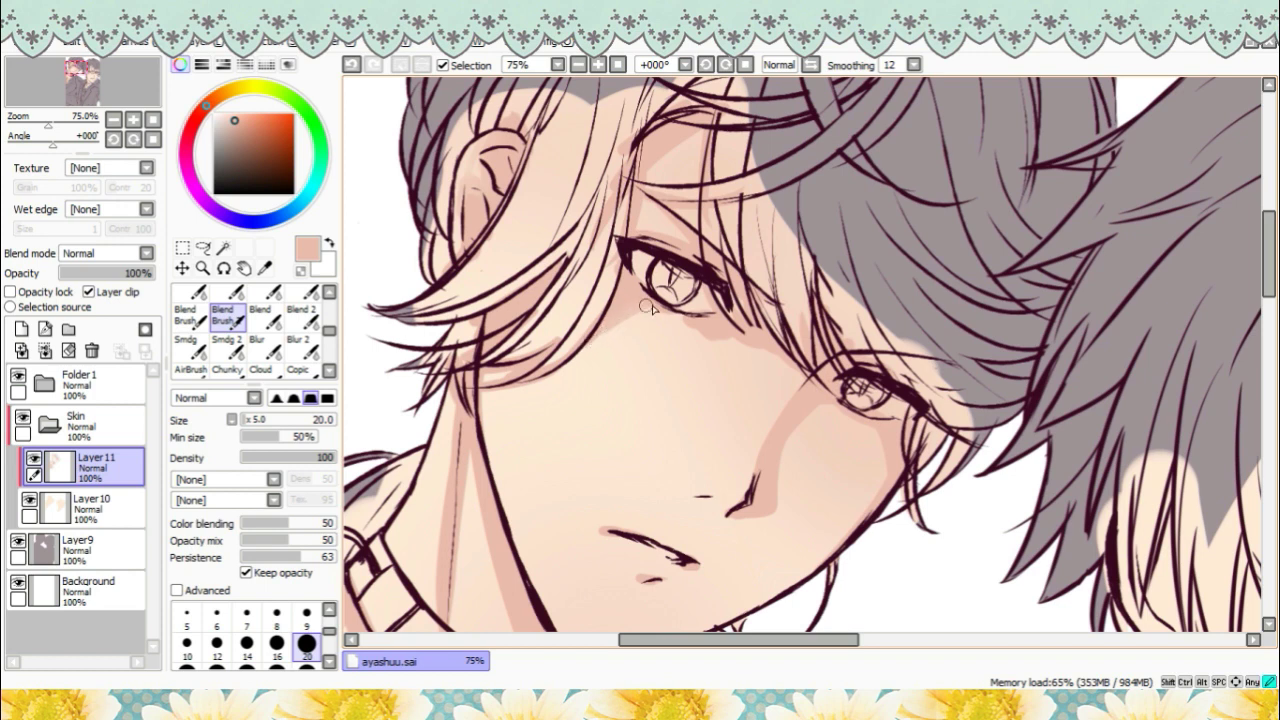
- Blend the under-eye shadow inward from its outer edge with a sampled lighter skin tone at brush size 50
scroll(325, 648, "down", 1)
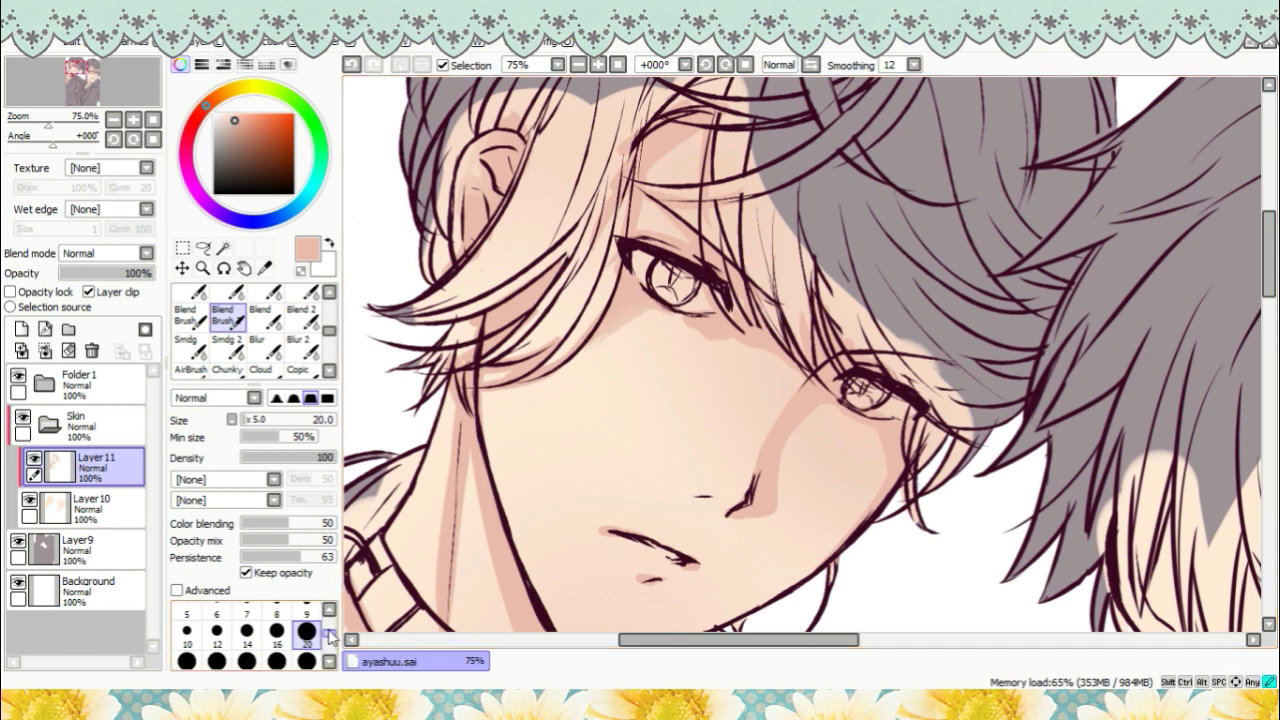
left_click(306, 650)
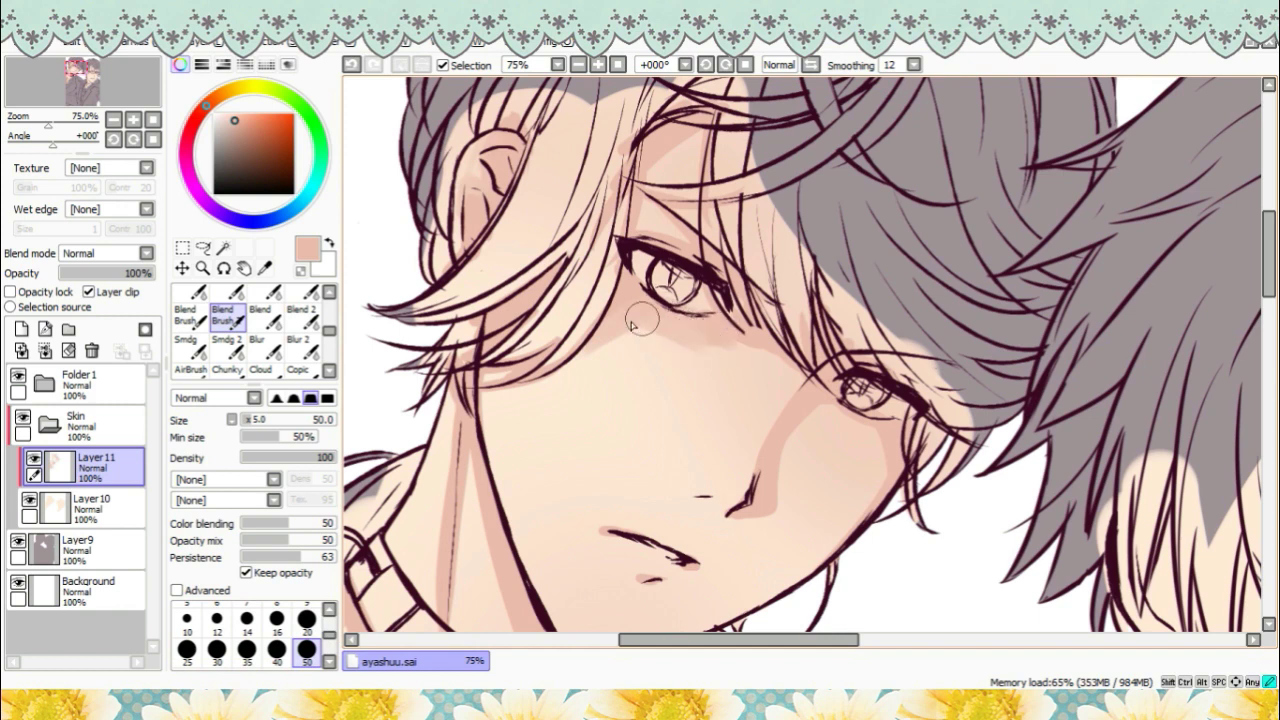
left_click(264, 268)
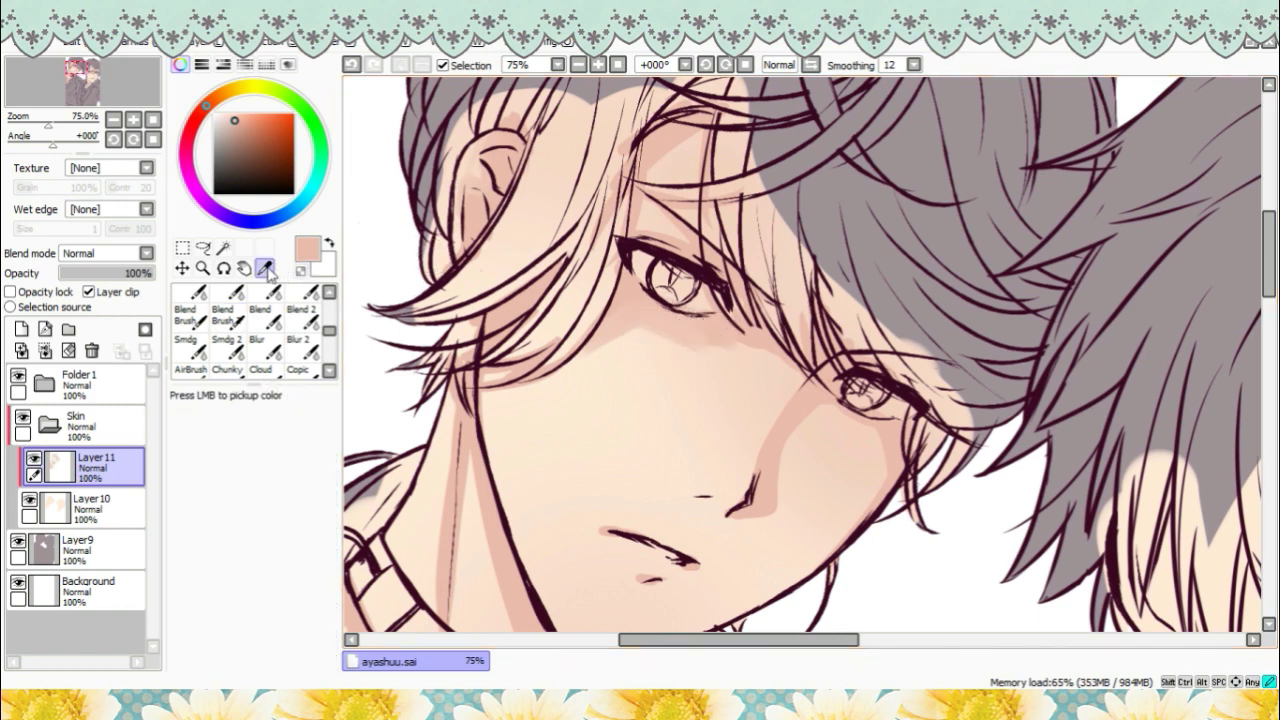
left_click(632, 347)
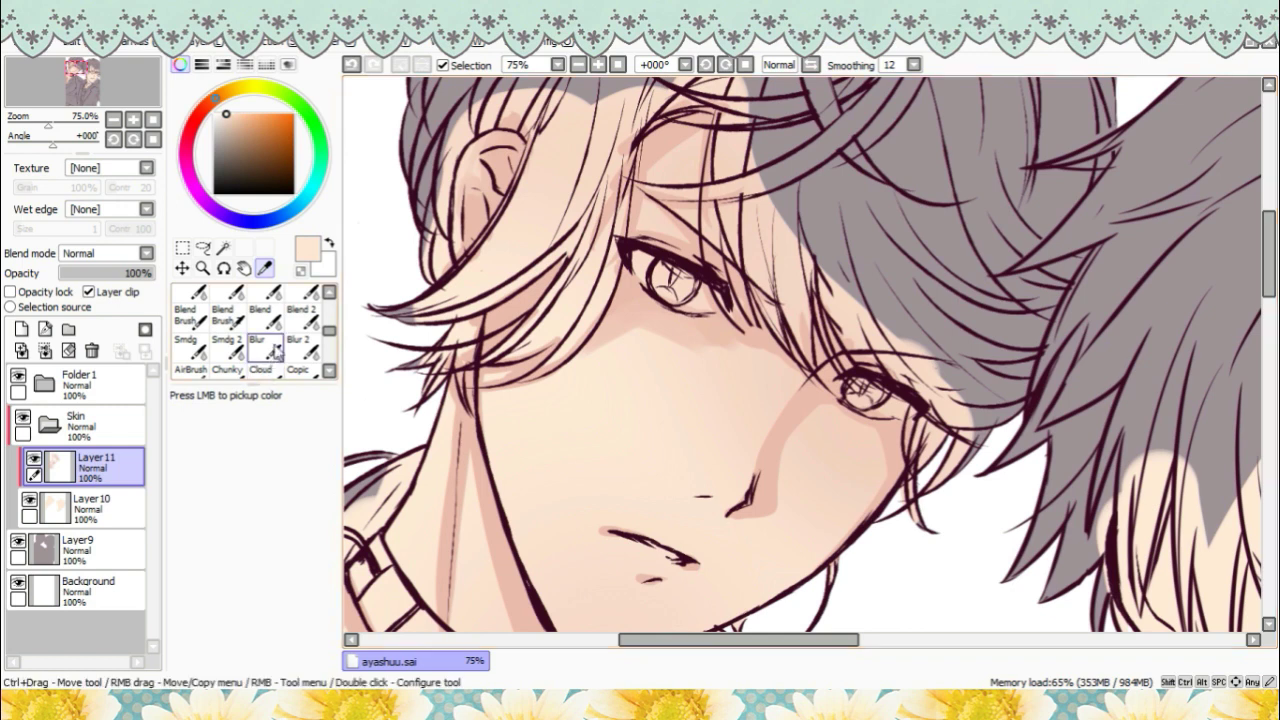
left_click(228, 316)
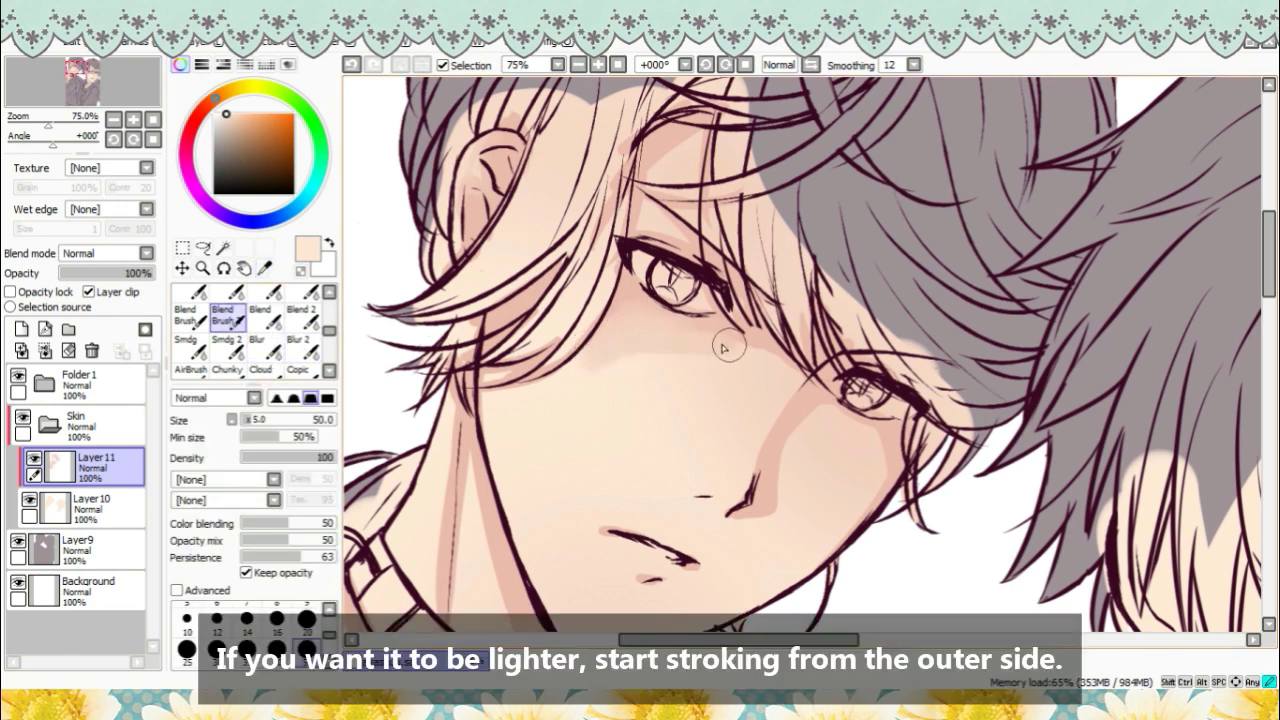
left_click_drag(630, 360, 565, 357)
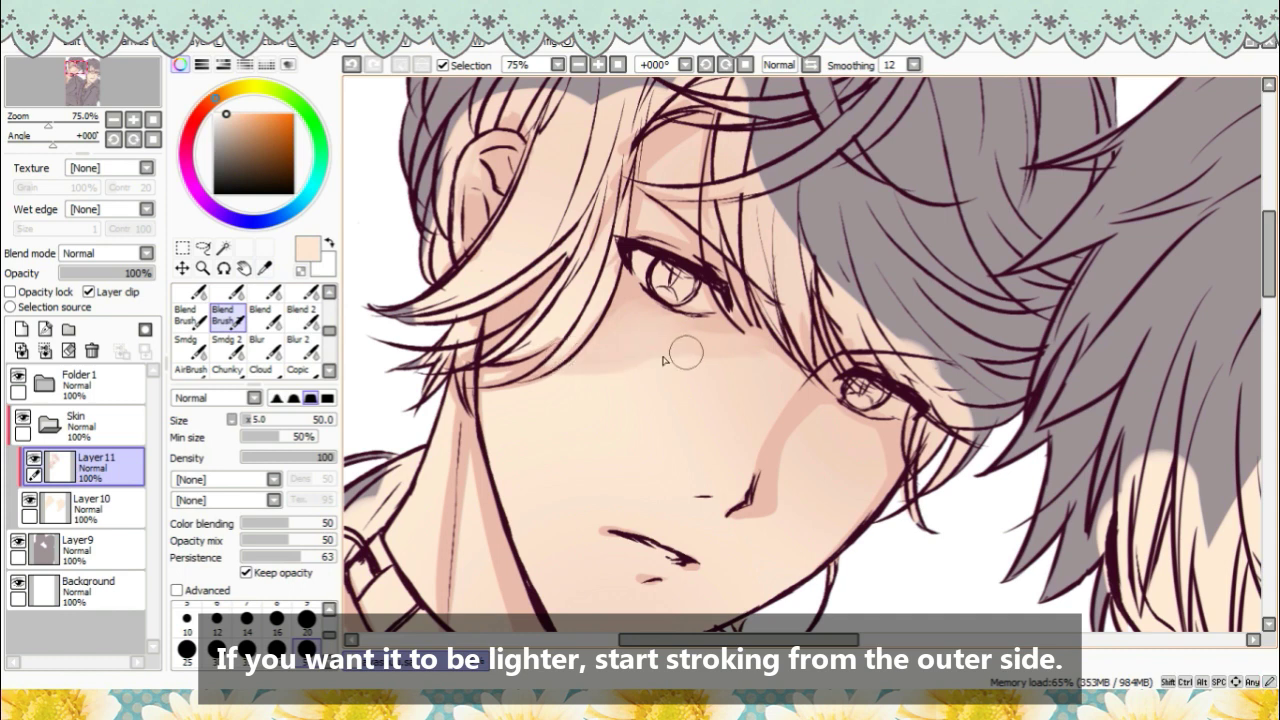
mouse_move(745, 364)
left_mouse_down()
mouse_move(780, 370)
mouse_move(772, 346)
mouse_move(750, 338)
mouse_move(762, 355)
mouse_move(722, 326)
mouse_move(670, 355)
left_mouse_up()
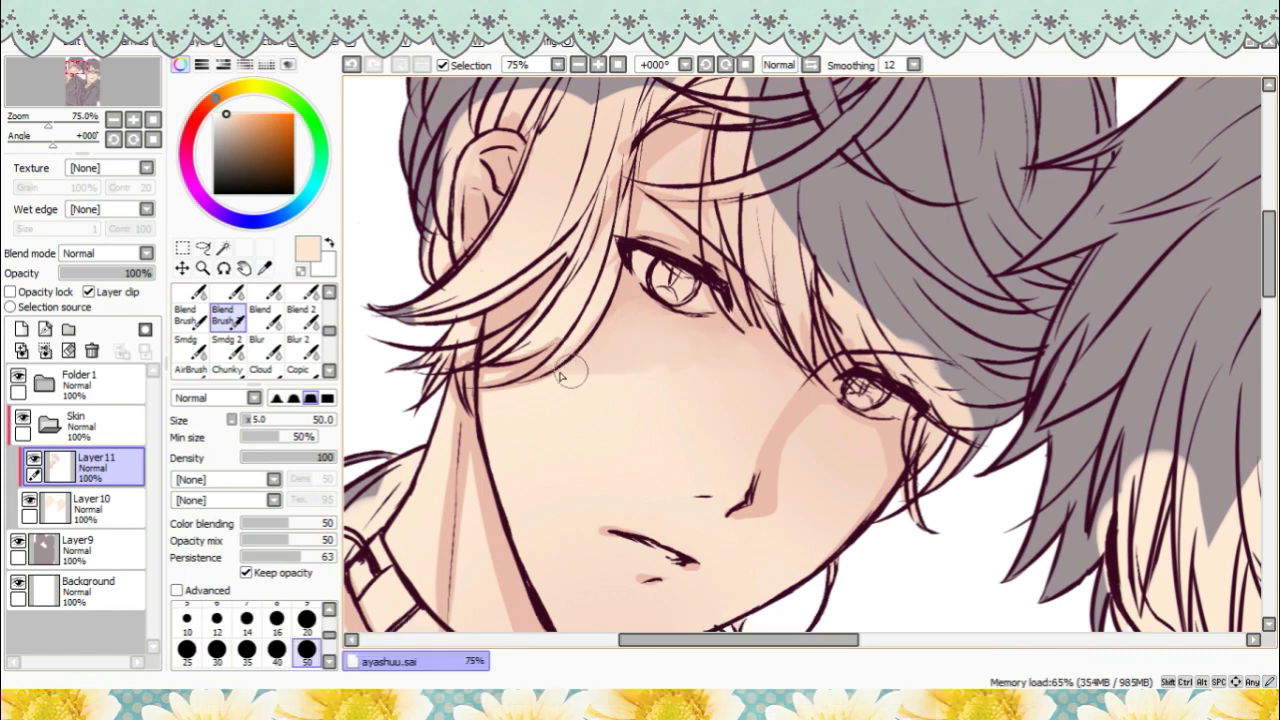
- Smooth the shadow edge across the left character's cheek with the second Blend Brush at size 50
mouse_move(563, 373)
left_mouse_down()
mouse_move(633, 383)
mouse_move(677, 362)
left_mouse_up()
left_click_drag(576, 437, 591, 440)
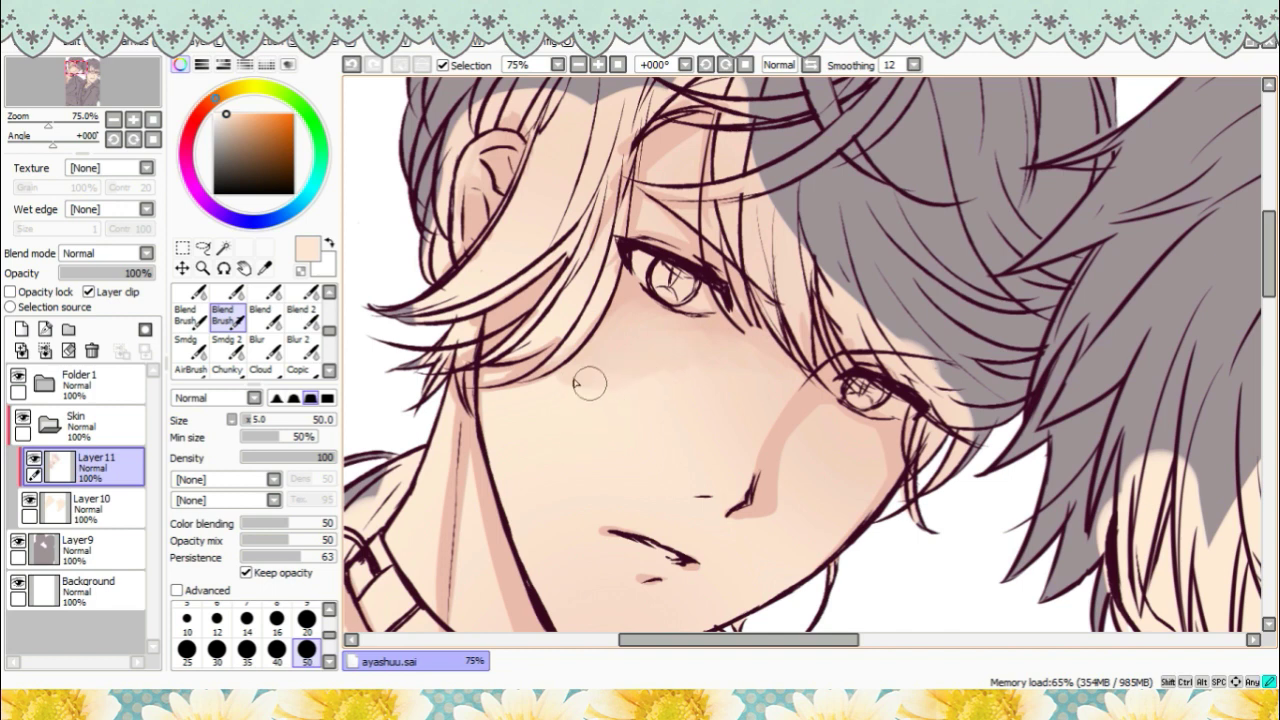
key("alt")
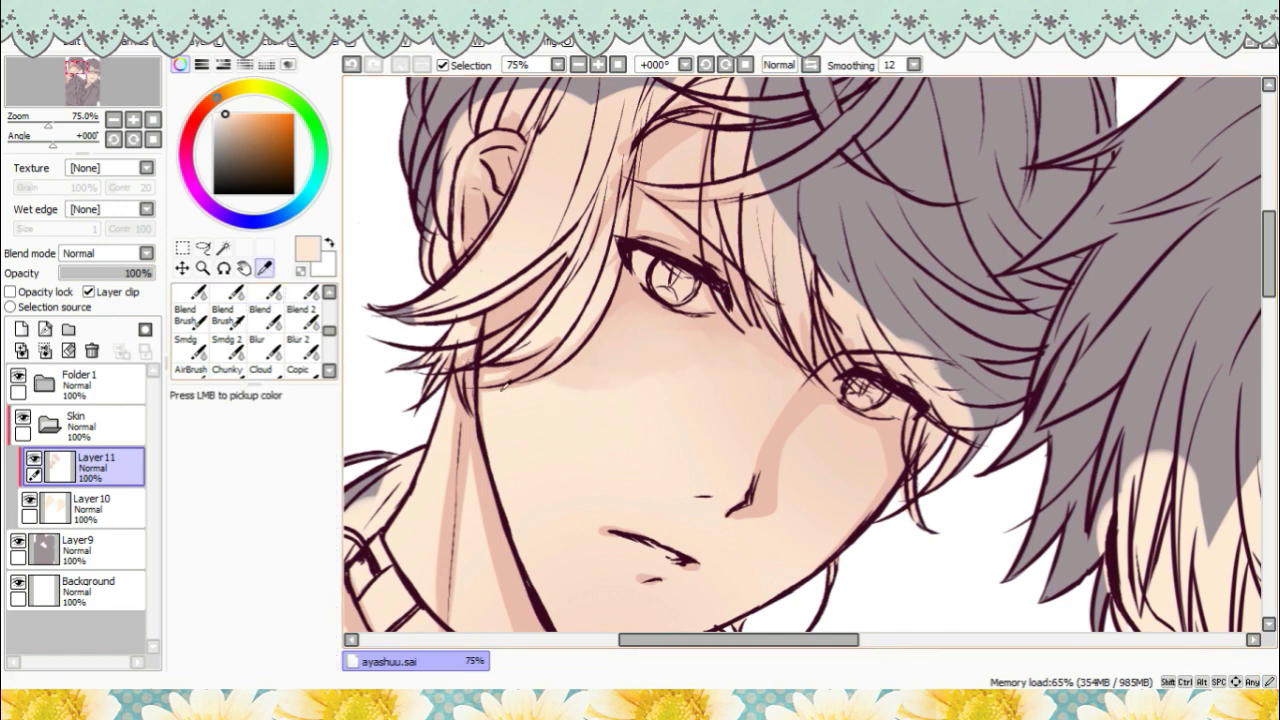
left_click(260, 316)
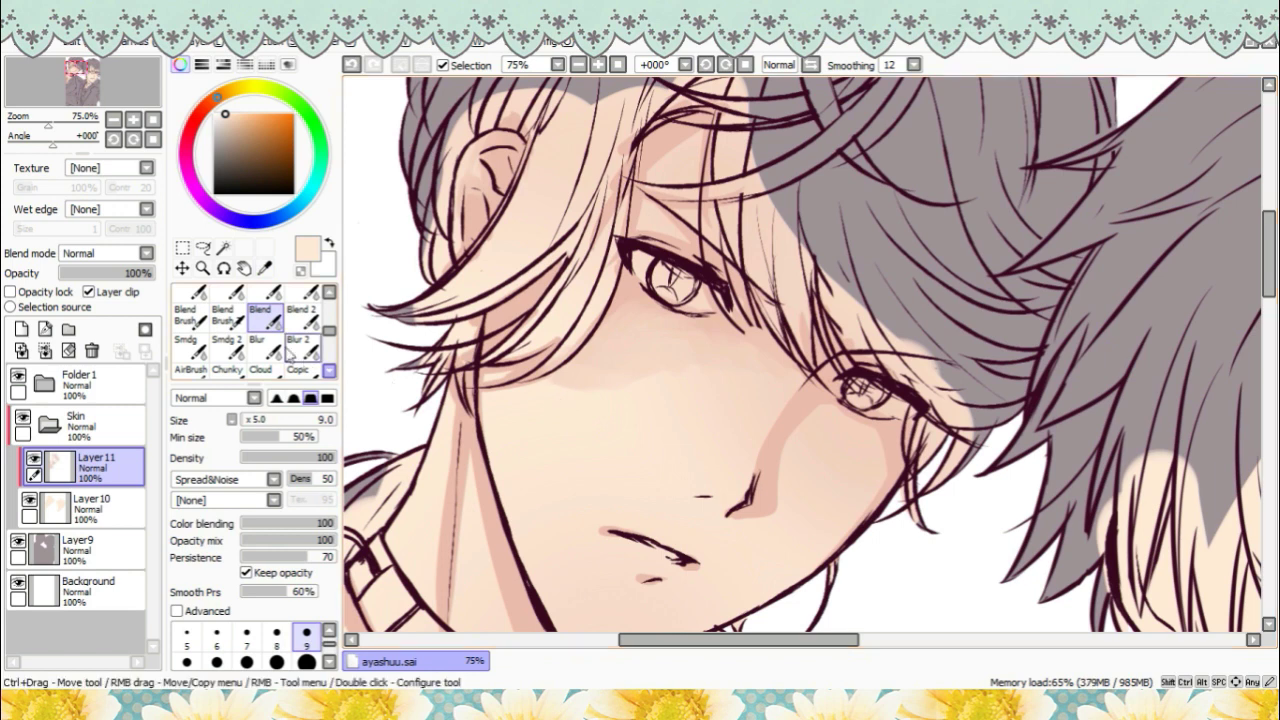
left_click(226, 316)
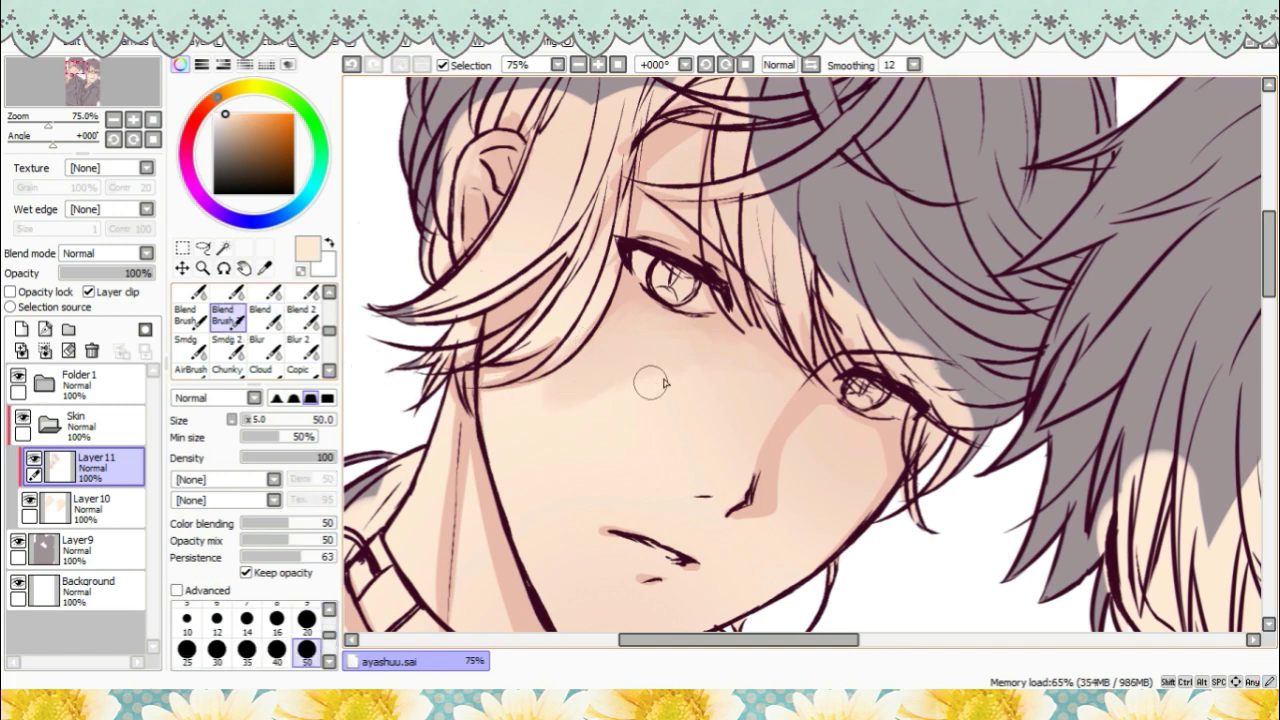
mouse_move(650, 383)
left_mouse_down()
mouse_move(492, 396)
mouse_move(572, 387)
mouse_move(681, 404)
mouse_move(608, 390)
mouse_move(664, 411)
mouse_move(606, 401)
mouse_move(586, 426)
left_mouse_up()
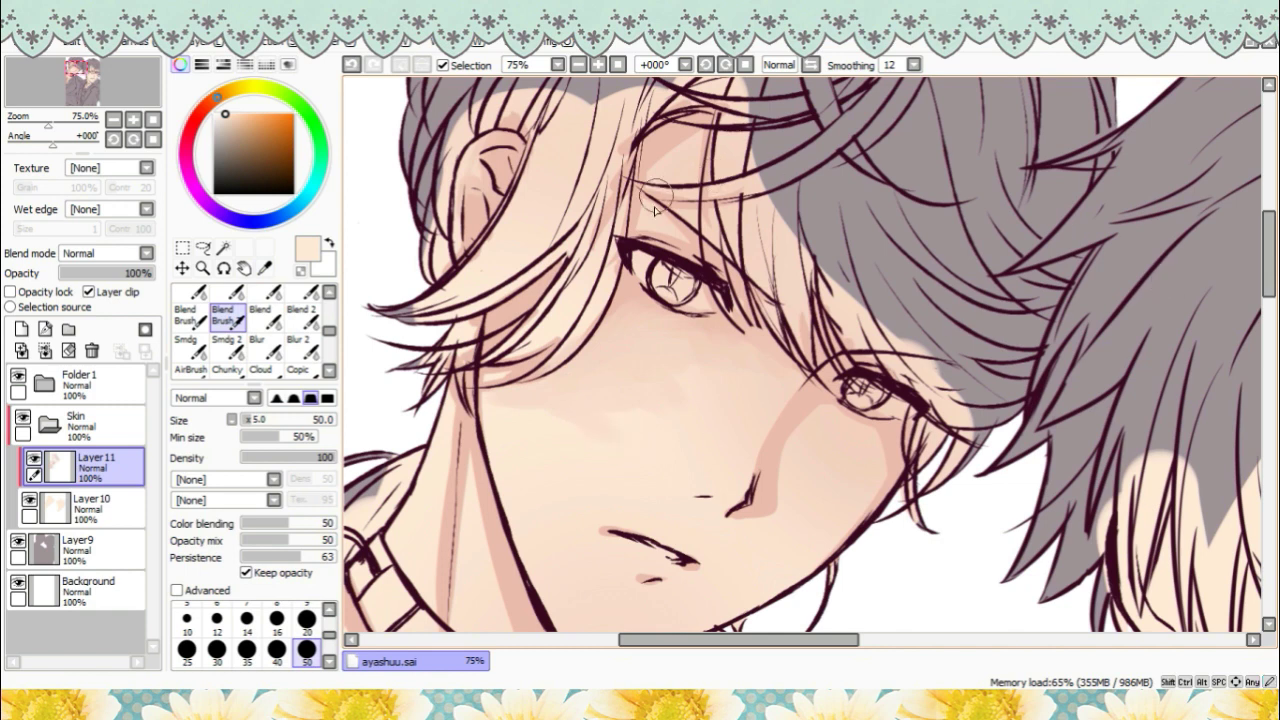
- Blend the shadows below the bangs at brush size 20 and soften the shadow beside the nose at size 40
left_click(306, 620)
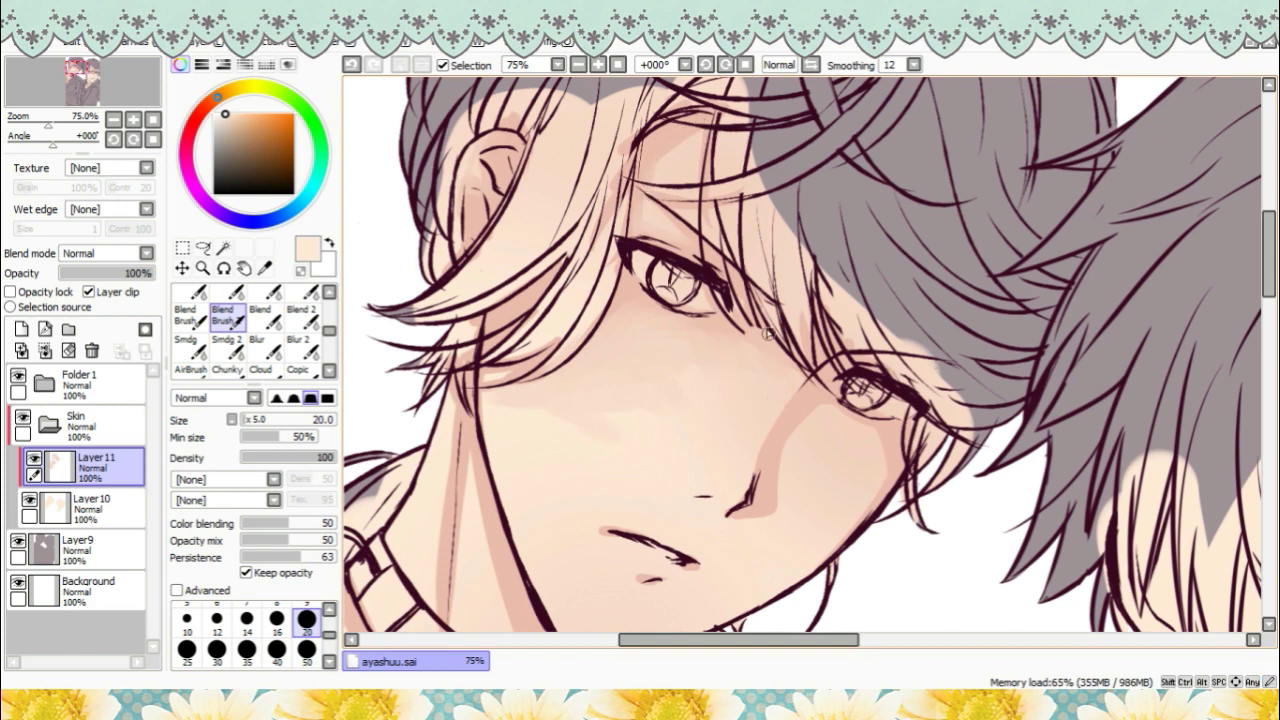
left_click(276, 650)
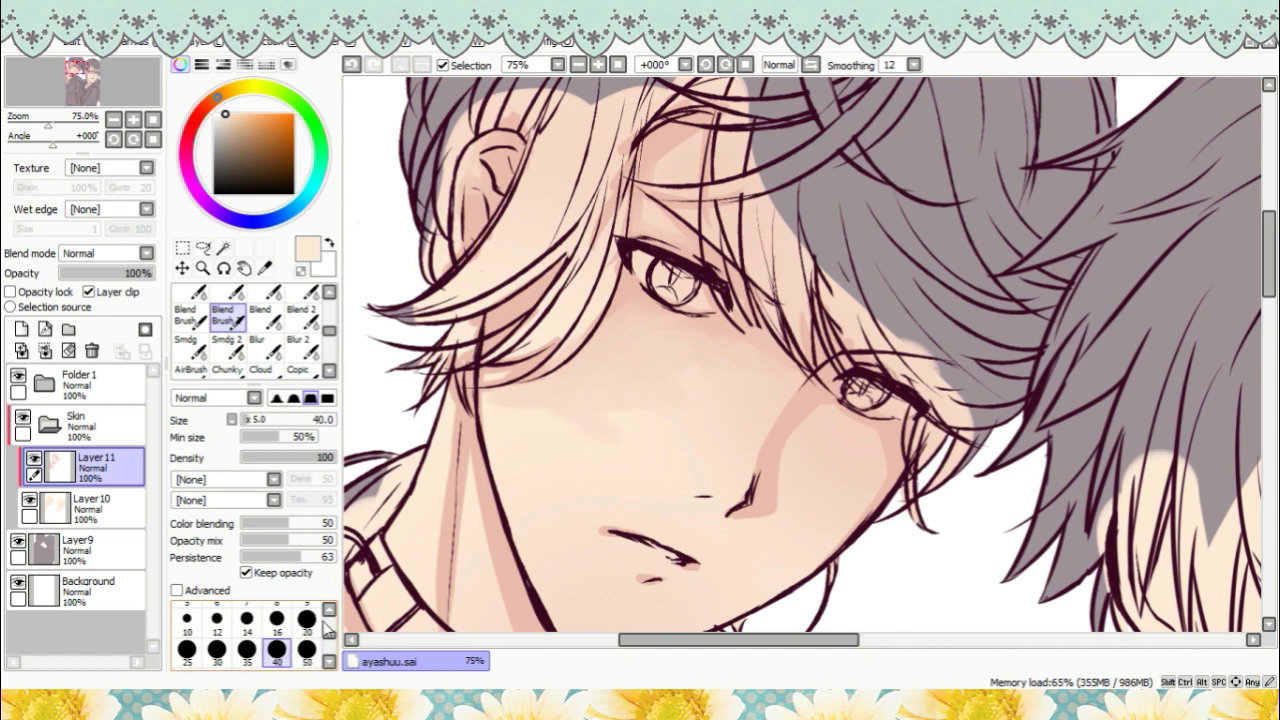
mouse_move(786, 444)
left_mouse_down()
mouse_move(825, 407)
mouse_move(858, 405)
mouse_move(814, 409)
mouse_move(772, 485)
mouse_move(794, 470)
mouse_move(826, 397)
left_mouse_up()
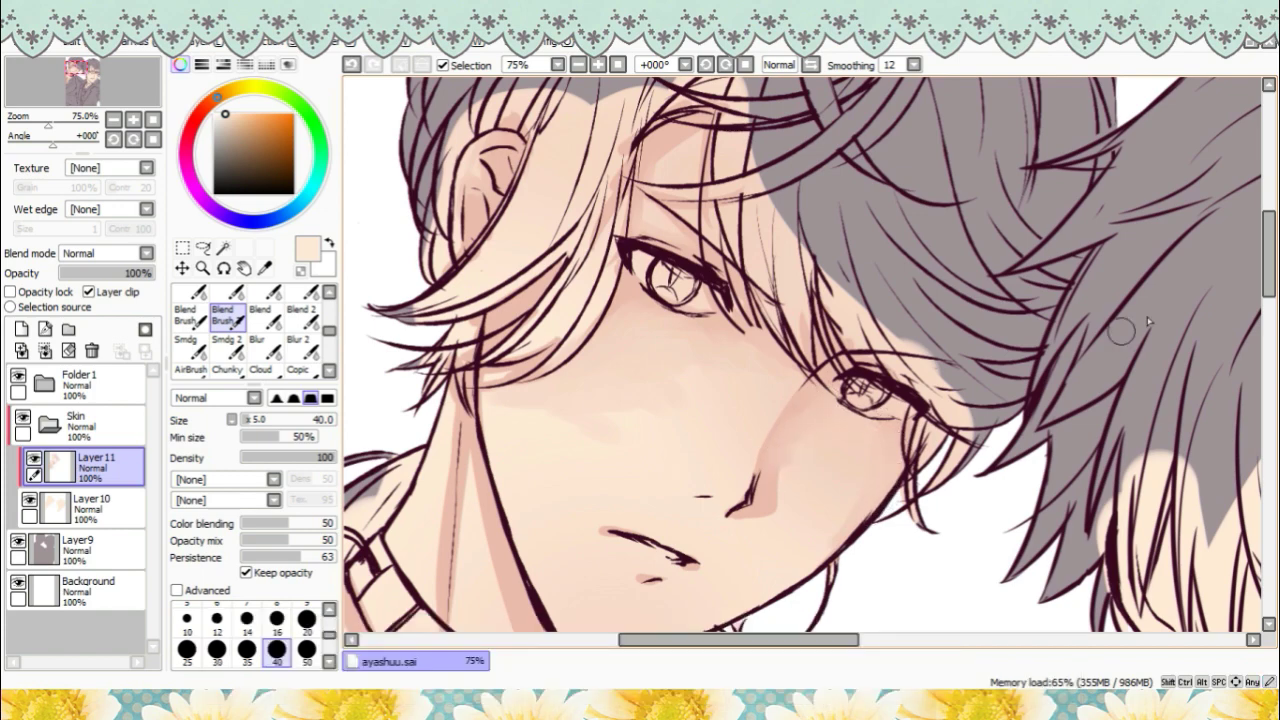
- Refine the left character's nose shading at brush size 9 and blend the shadow below the lips at size 16
scroll(1242, 250, "down", 4)
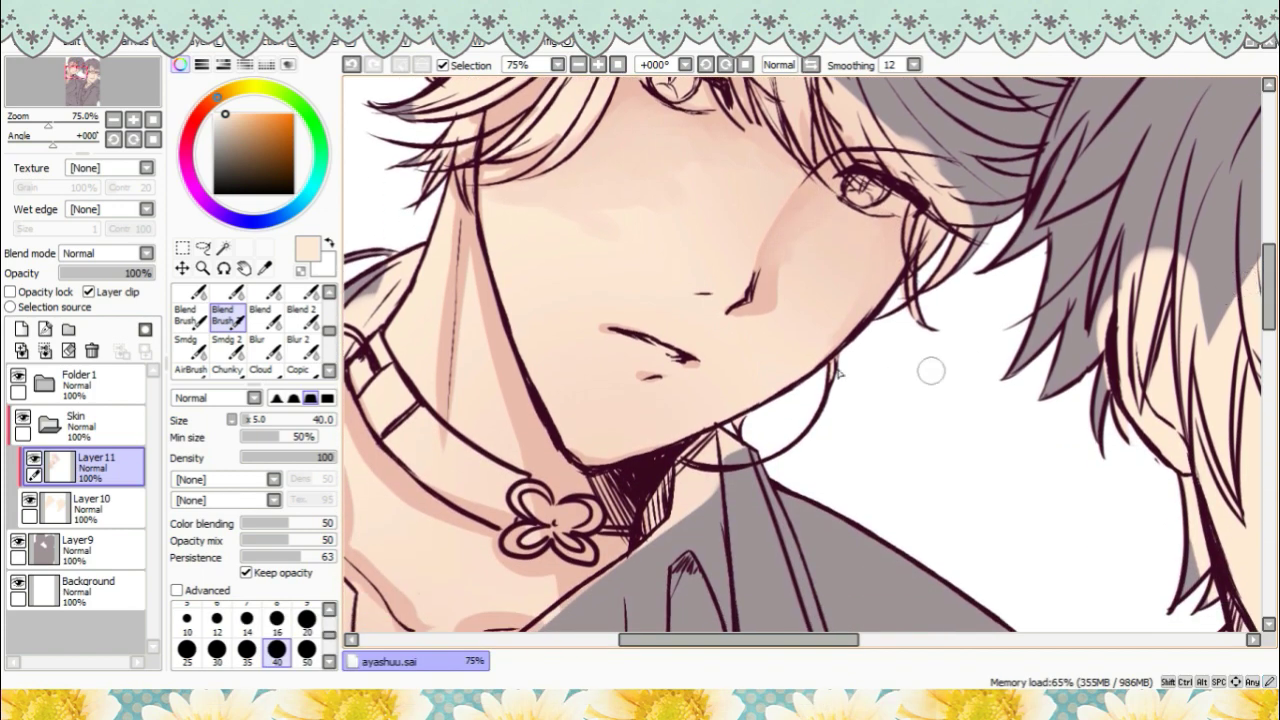
left_click(307, 604)
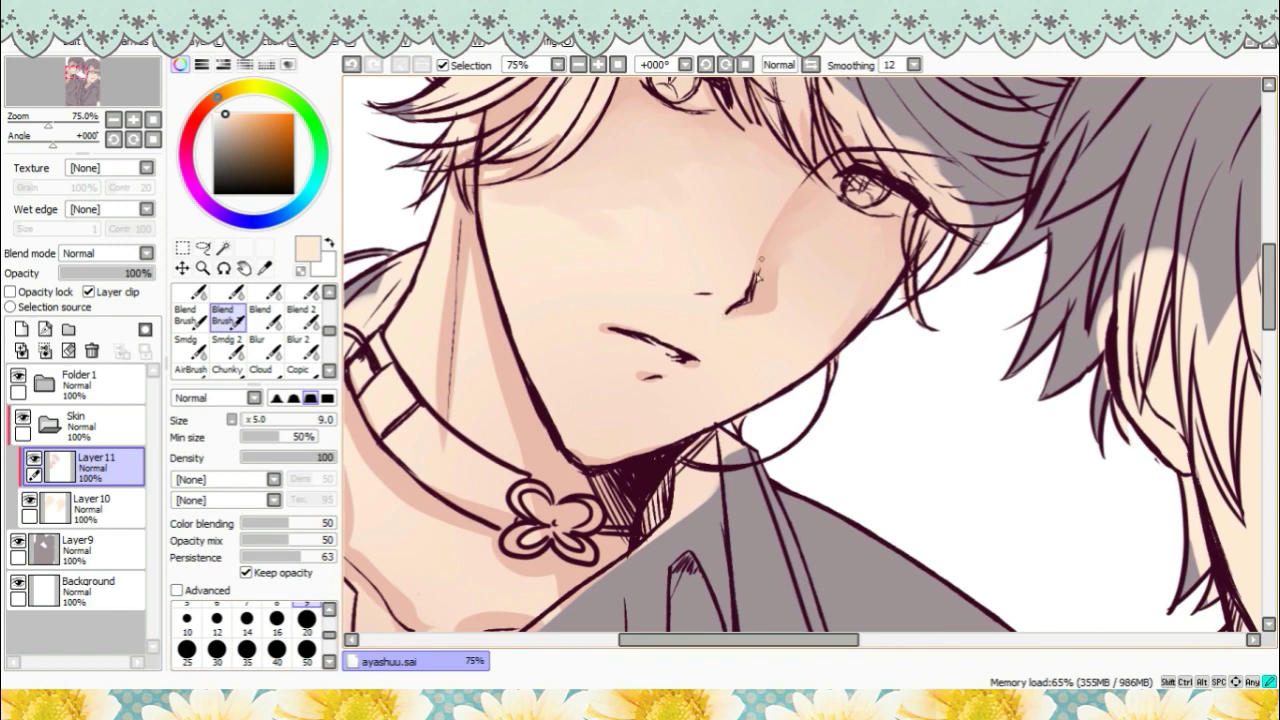
left_click(277, 619)
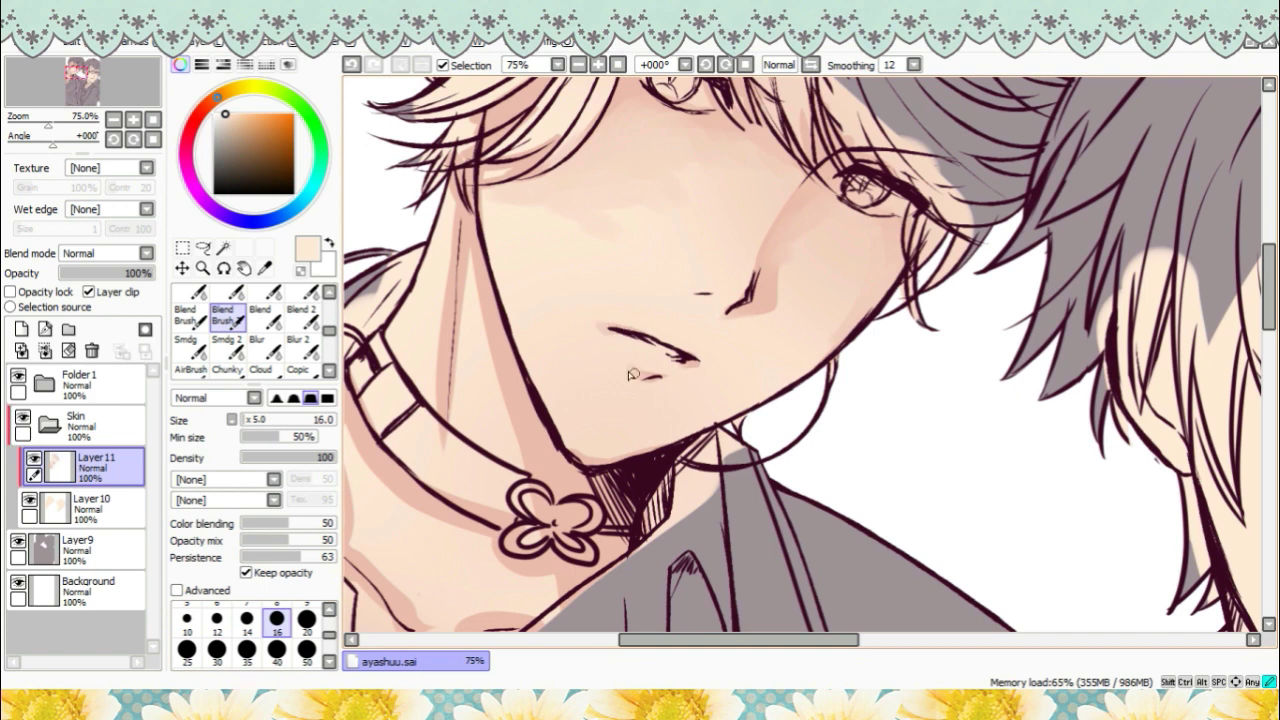
- Soften the left character's neck shadows with the Blend Brush at size 20 and sample the pink shadow tone there
key("bracketright")
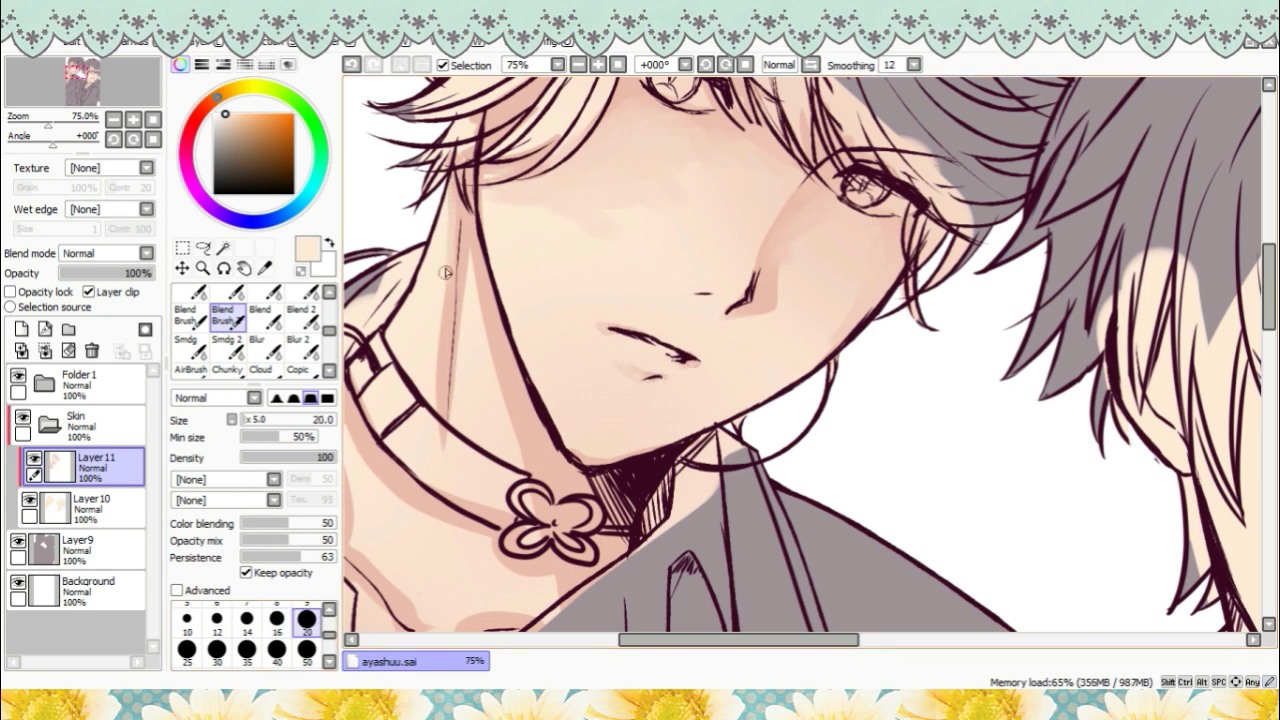
left_click_drag(506, 386, 536, 496)
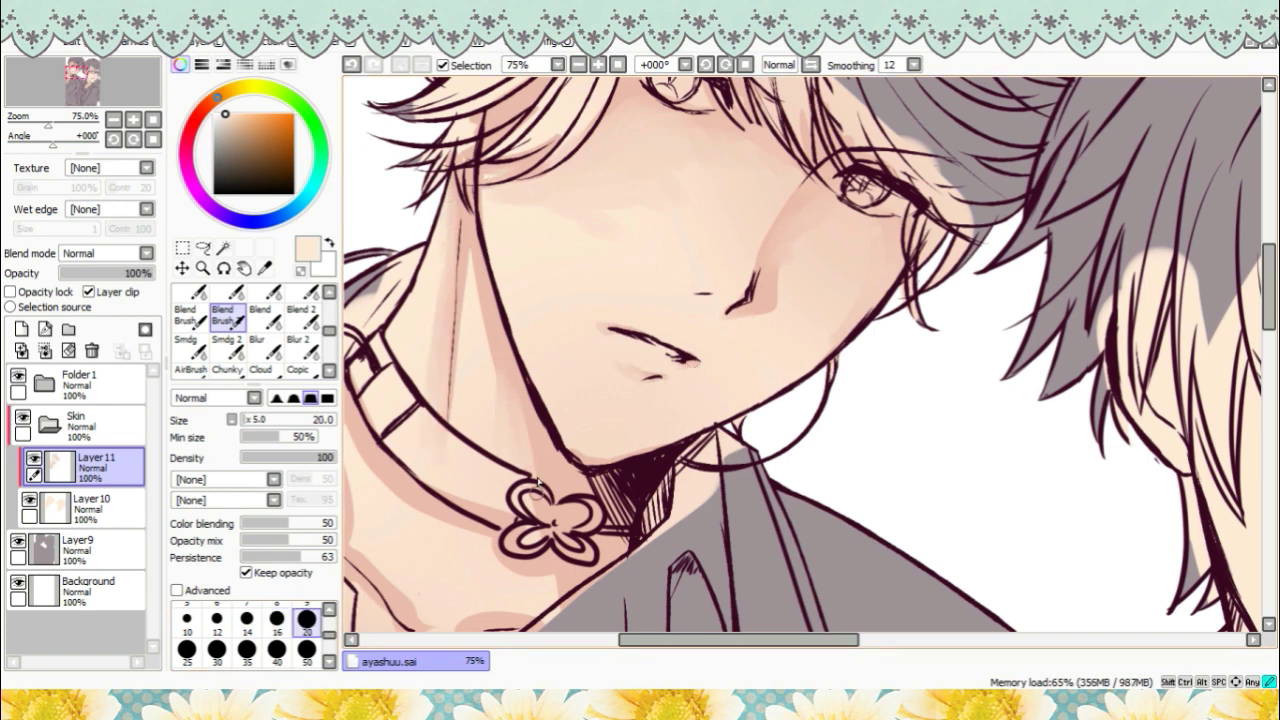
left_click_drag(530, 408, 554, 488)
left_click(264, 268)
left_click(500, 345)
left_click(231, 324)
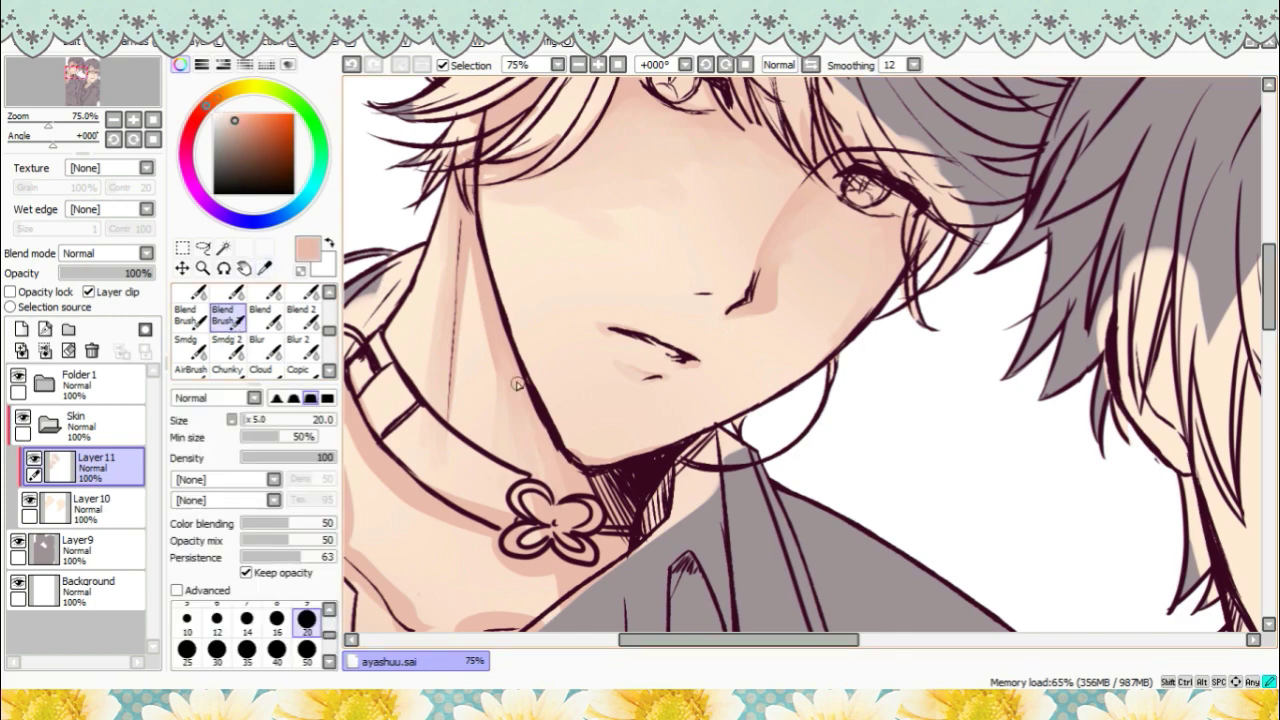
- Blend the shadows along the left character's collarbones and below the choker with a sampled lighter skin tone
left_click_drag(740, 640, 694, 640)
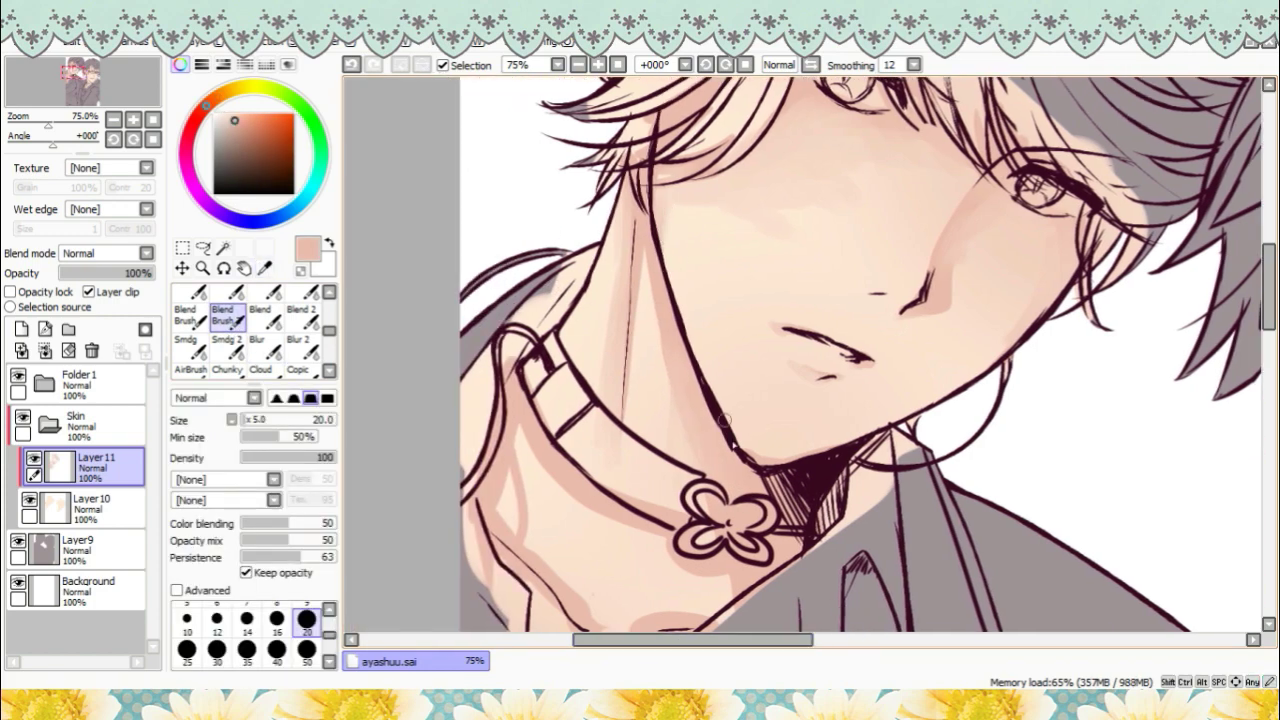
left_click_drag(1270, 310, 1270, 335)
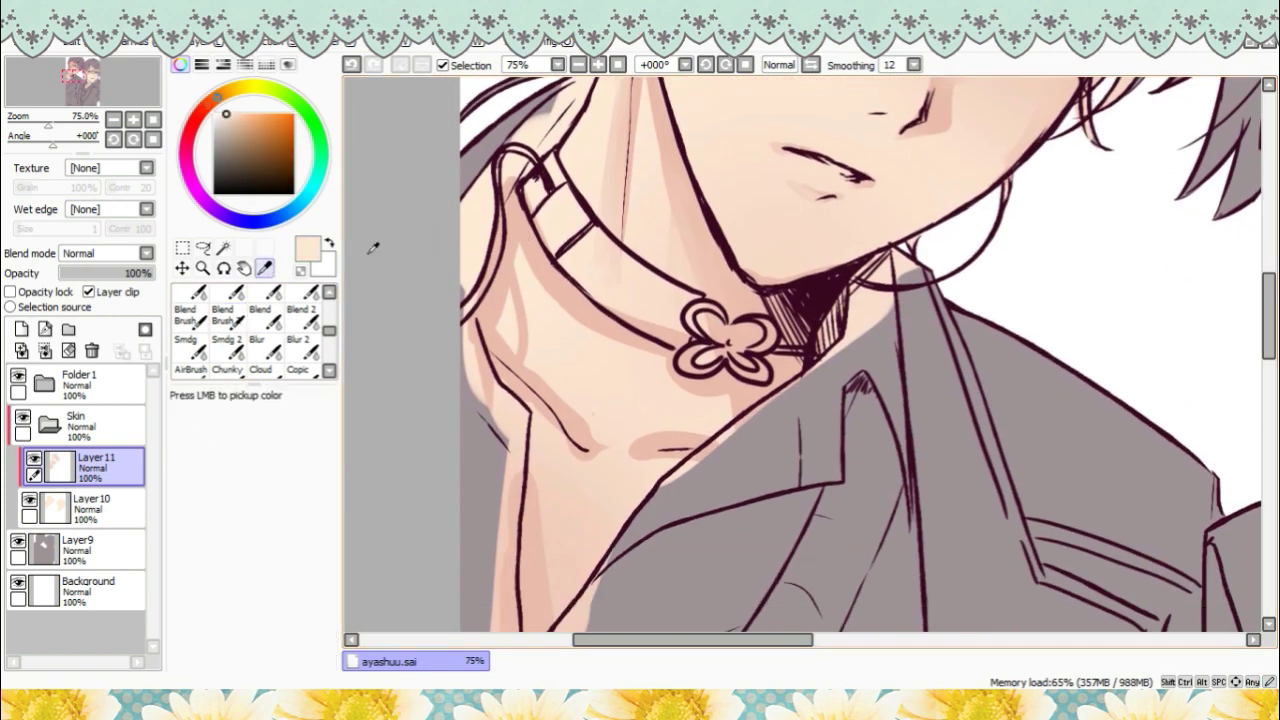
left_click(518, 269, "alt")
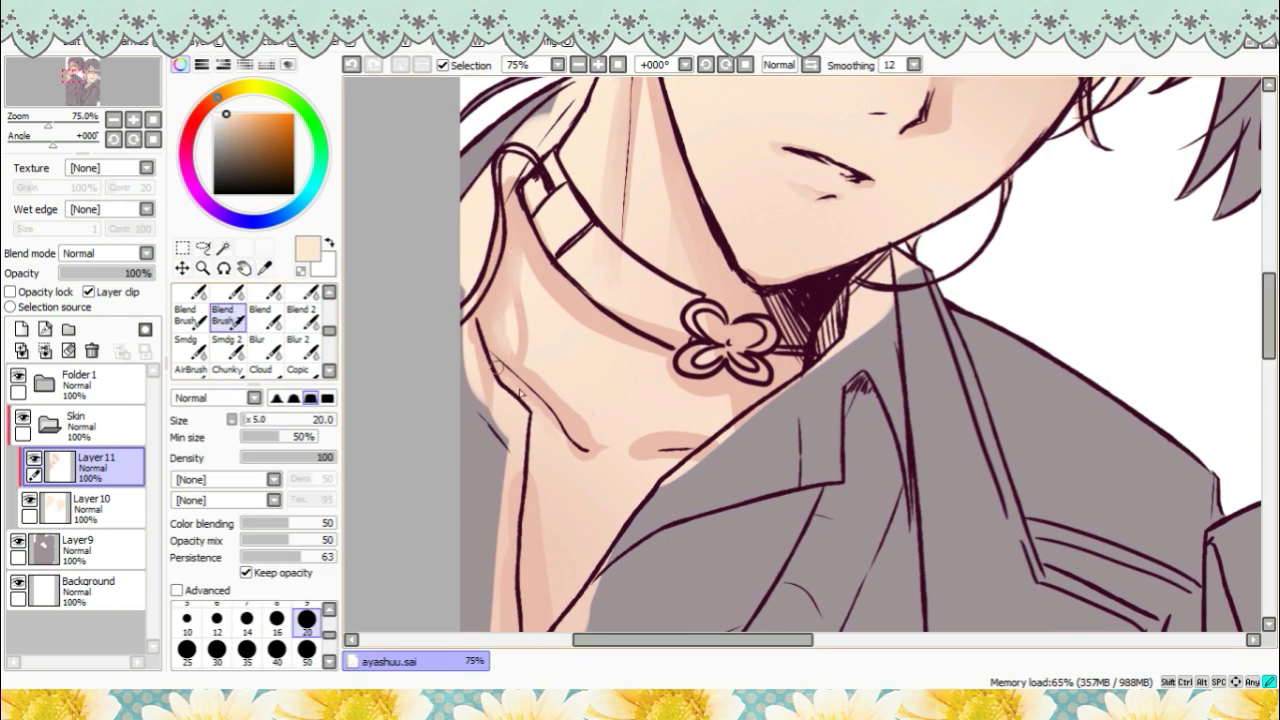
mouse_move(583, 430)
left_mouse_down()
mouse_move(634, 449)
mouse_move(675, 442)
left_mouse_up()
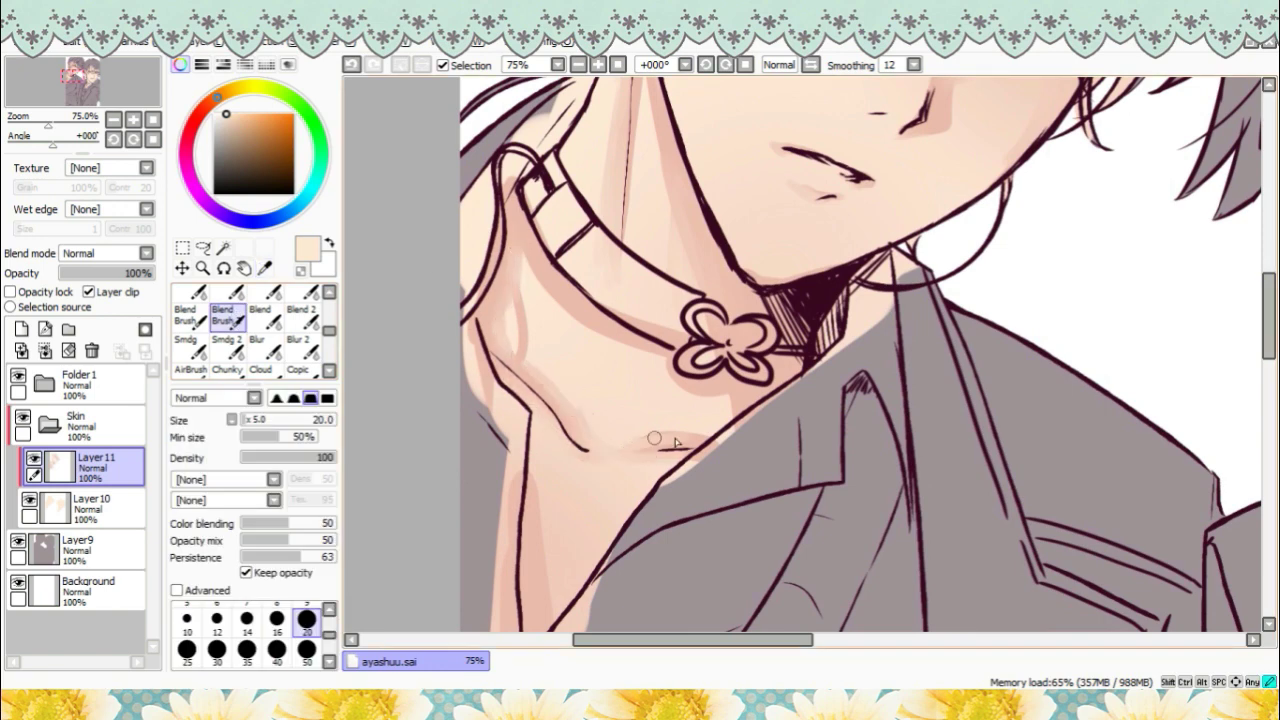
mouse_move(516, 240)
left_mouse_down()
mouse_move(549, 299)
mouse_move(722, 400)
left_mouse_up()
- Blend the left character's neck and chest shading with sampled skin tones at brush size 50
left_click(307, 650)
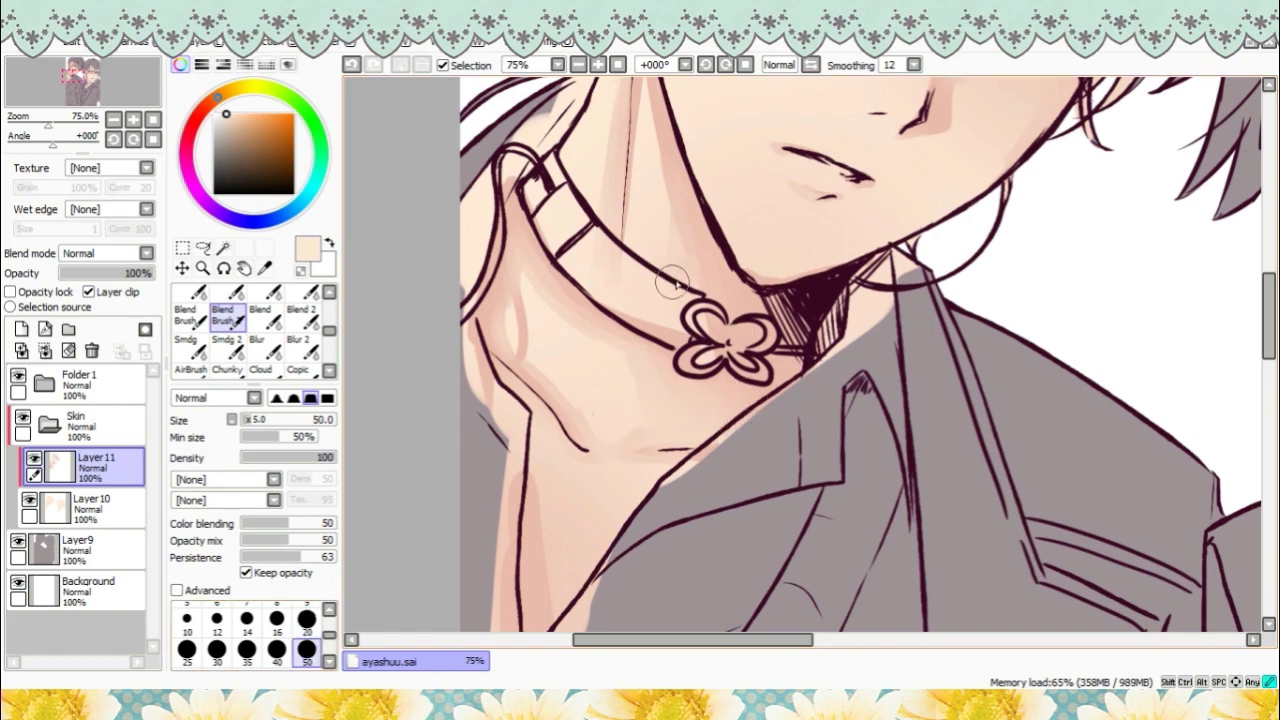
left_click(578, 65)
left_click_drag(1268, 308, 1268, 324)
left_click_drag(618, 376, 630, 492)
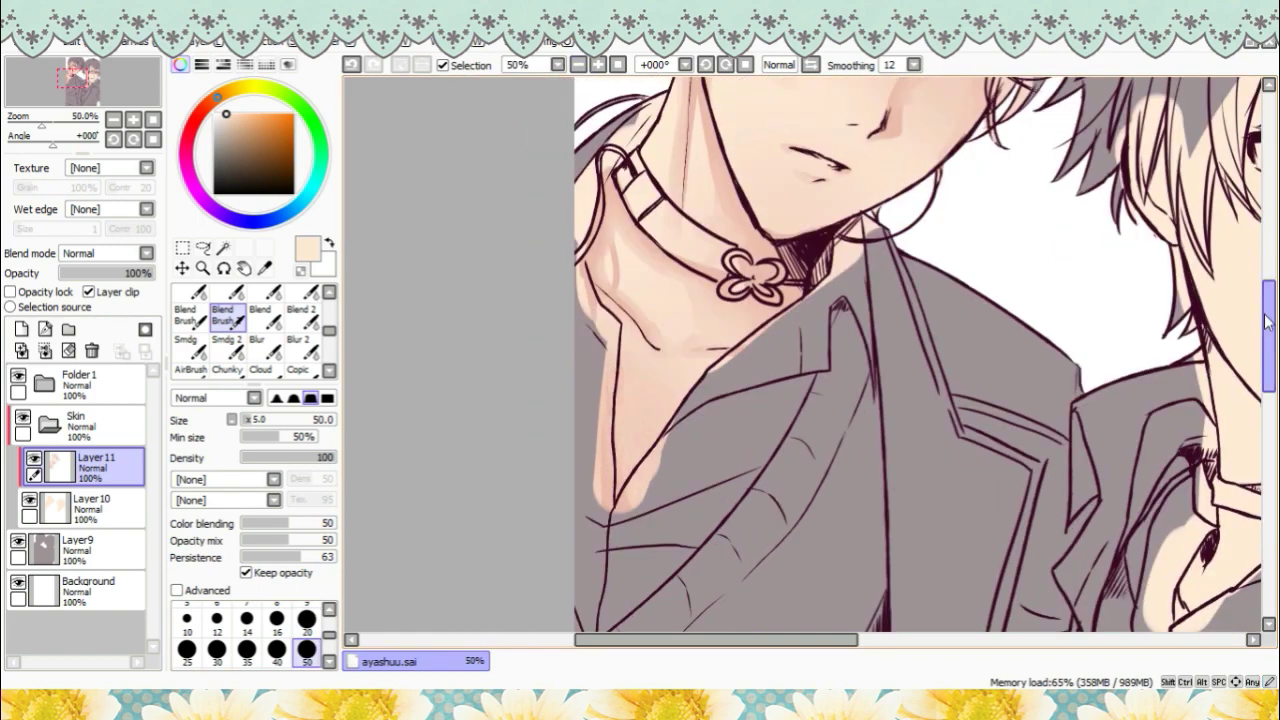
left_click_drag(1268, 322, 1268, 285)
left_click(630, 397, "alt")
mouse_move(630, 397)
left_mouse_down()
mouse_move(650, 400)
mouse_move(645, 275)
left_mouse_up()
- Erase excess shading from the left character's cheek and jaw using the AirBrush with transparent colour at size 120
left_click_drag(711, 640, 746, 640)
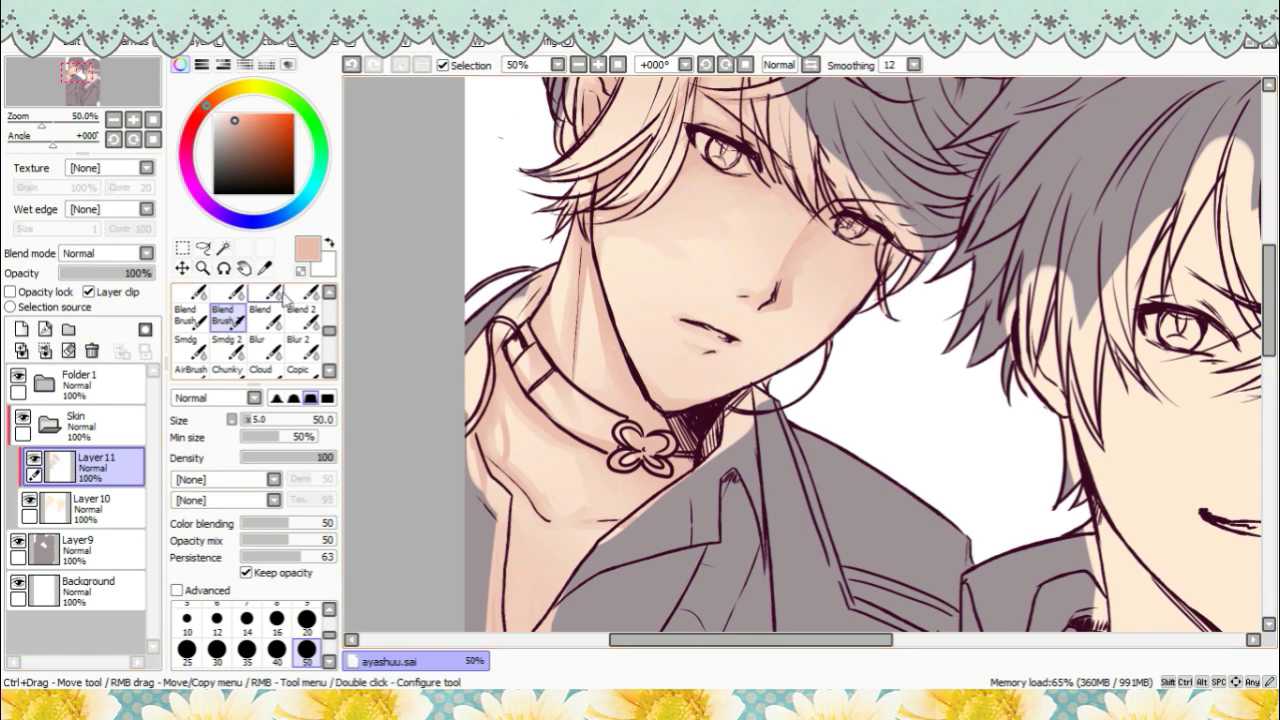
left_click_drag(331, 333, 333, 328)
scroll(334, 334, "up", 2)
left_click(228, 297)
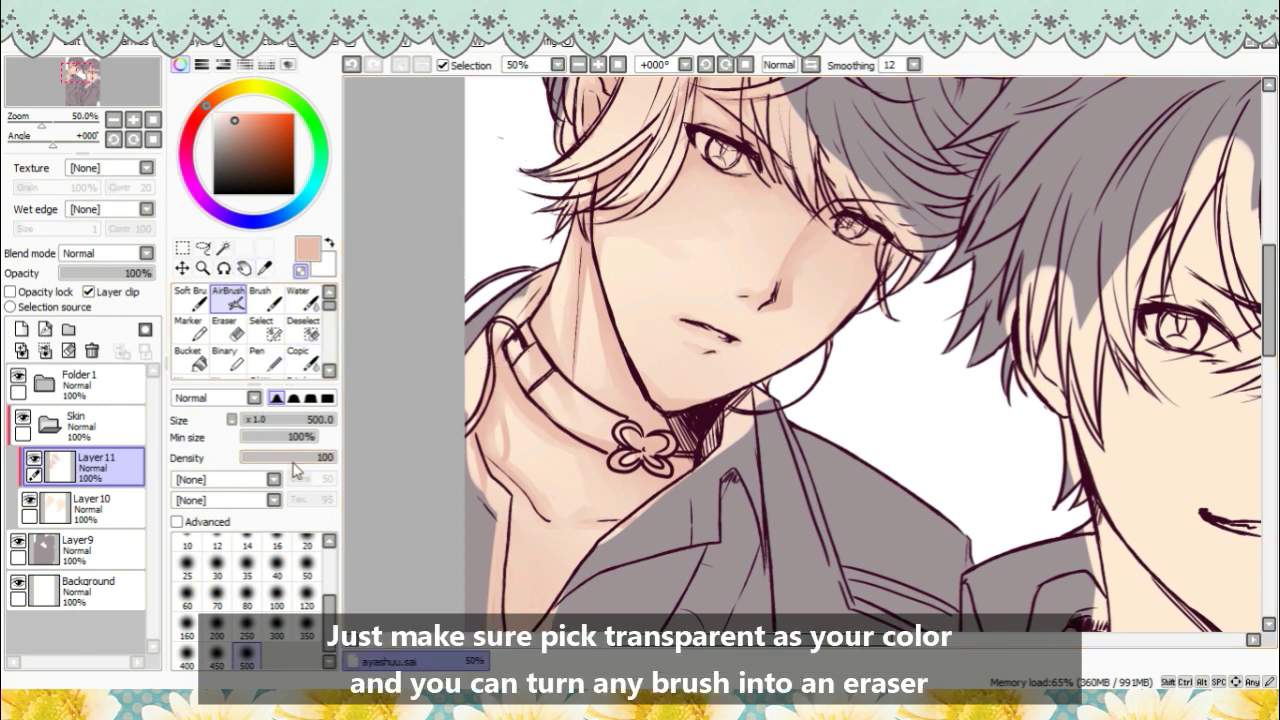
left_click(307, 568)
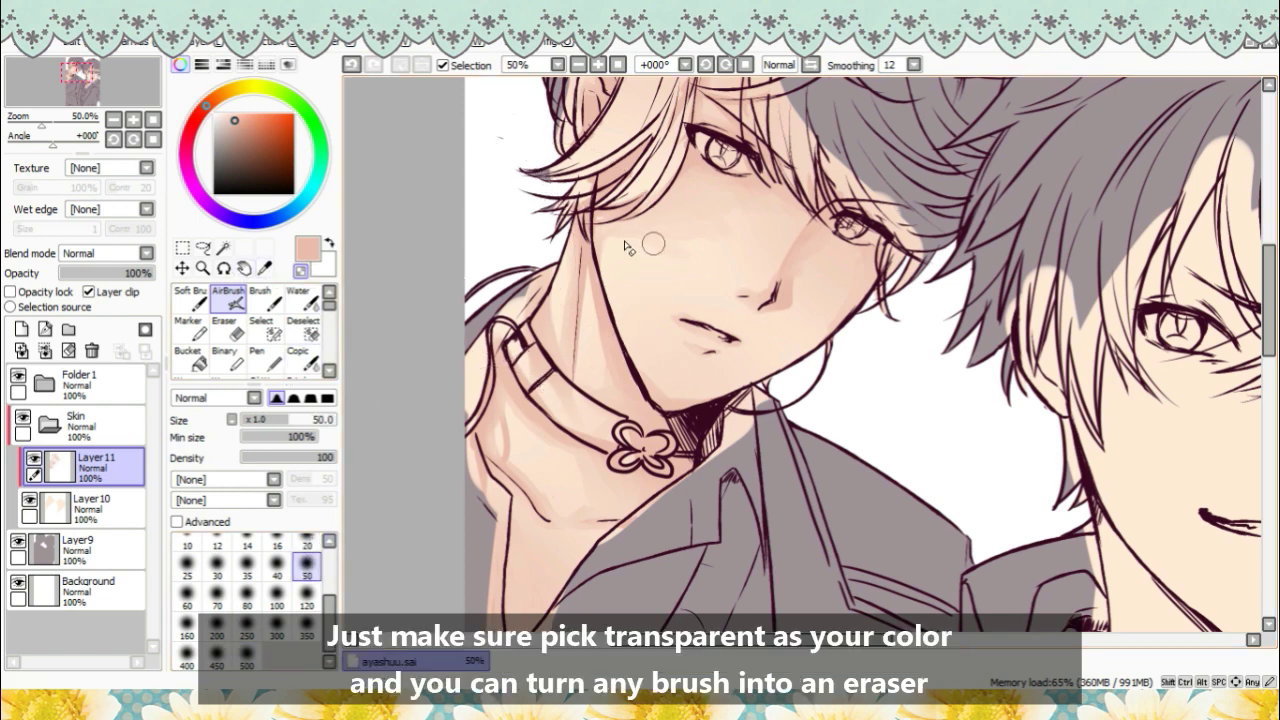
left_click(307, 597)
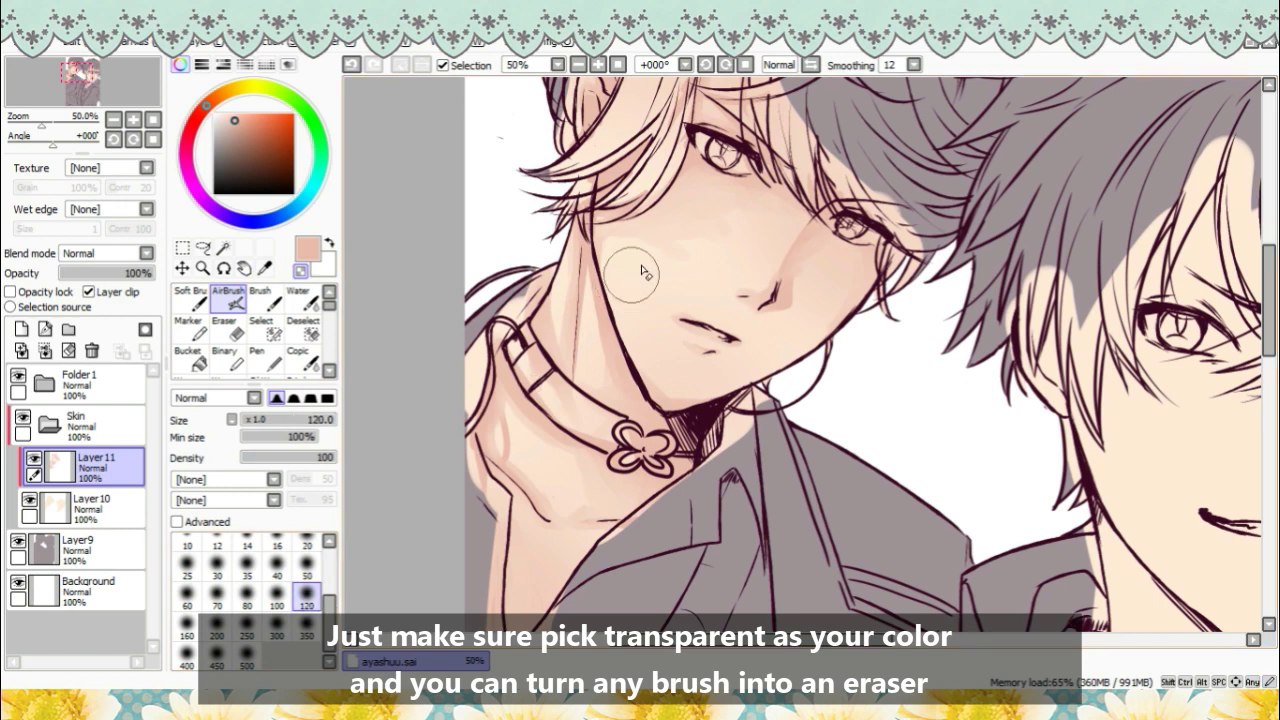
mouse_move(641, 236)
left_mouse_down()
mouse_move(686, 229)
mouse_move(677, 251)
mouse_move(636, 240)
mouse_move(686, 228)
mouse_move(706, 240)
mouse_move(627, 241)
left_mouse_up()
left_click_drag(808, 331, 829, 328)
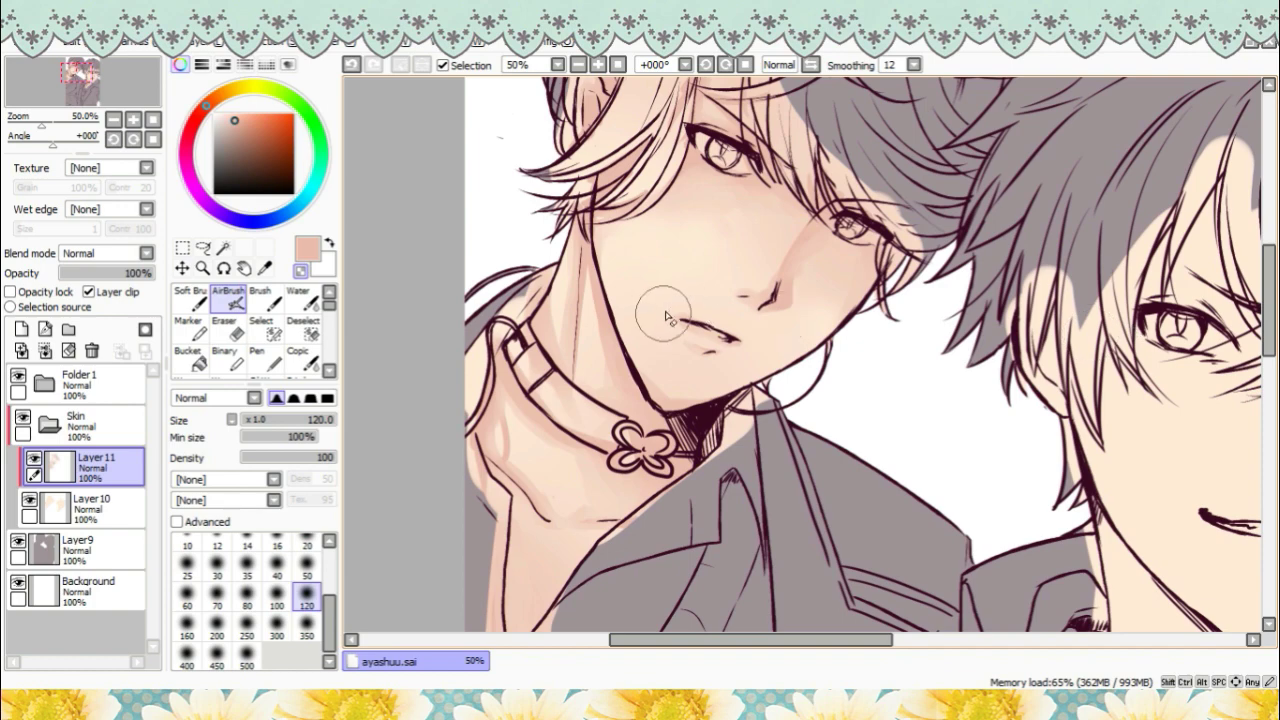
left_click_drag(663, 307, 681, 315)
- Add a new layer above Layer11 in the Skin folder, clip it and set its blend mode to Multiply
scroll(752, 336, "down", 1)
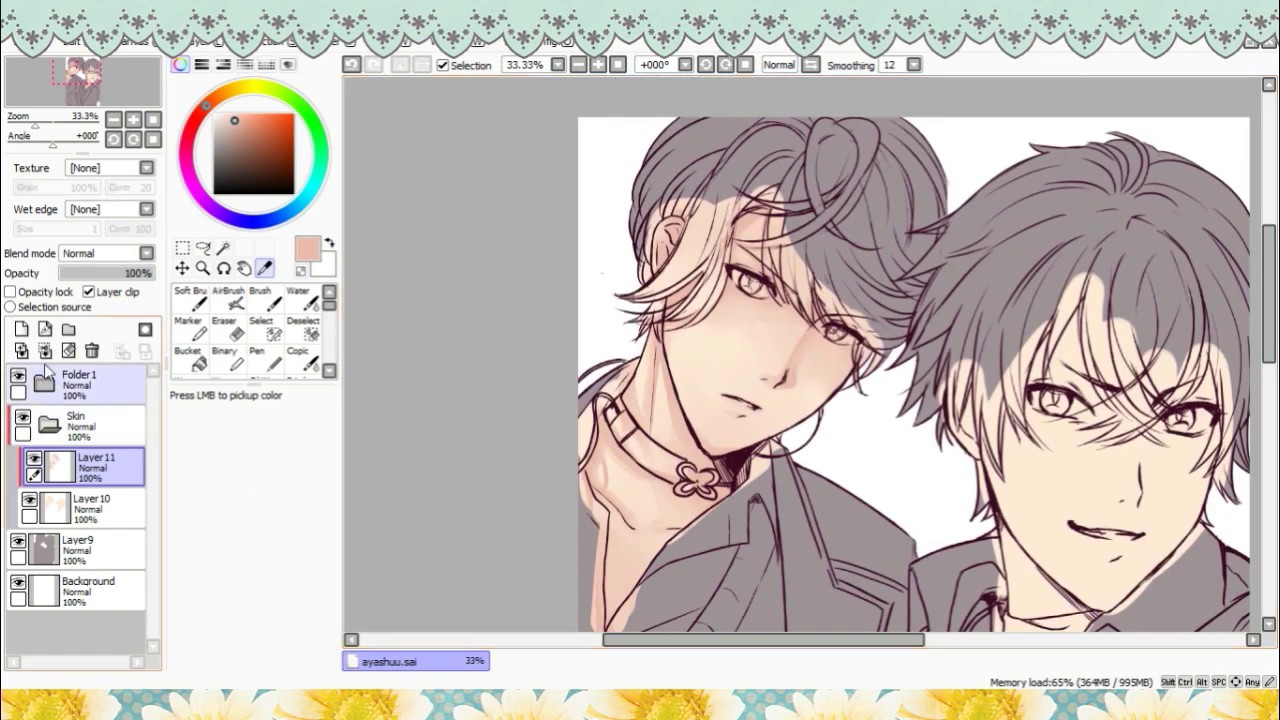
left_click(21, 329)
left_click(88, 292)
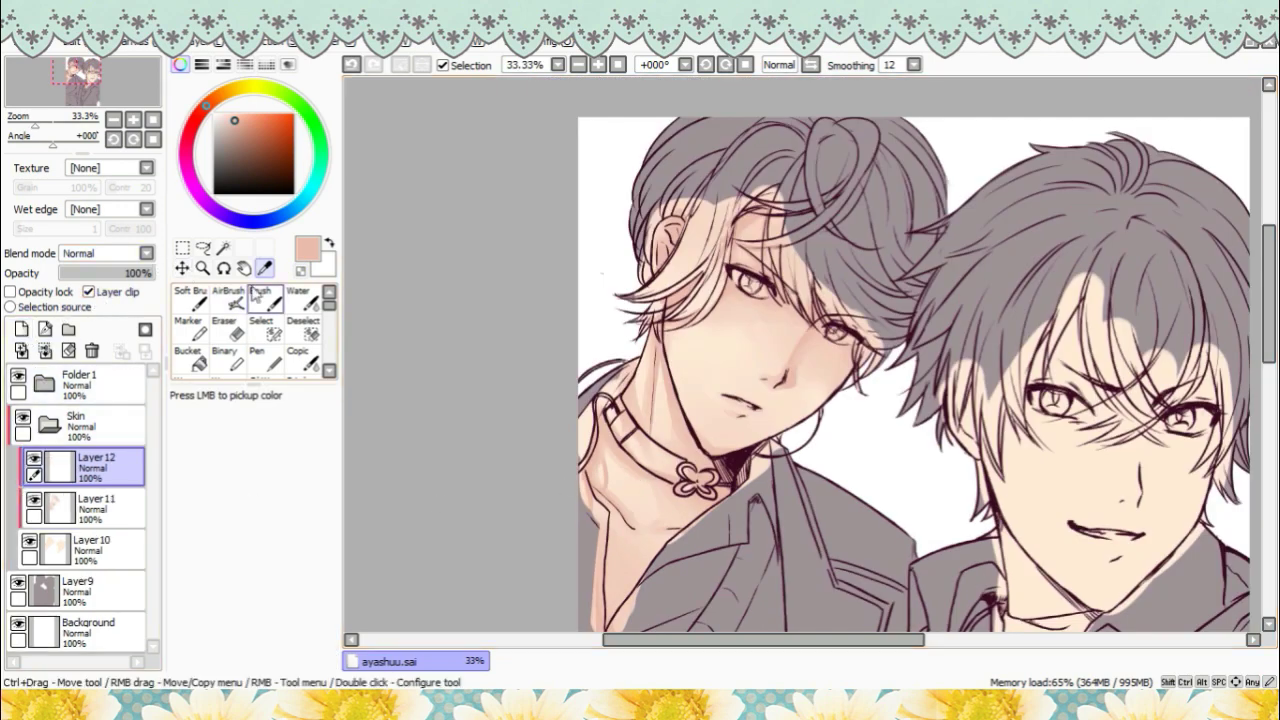
left_click(123, 283)
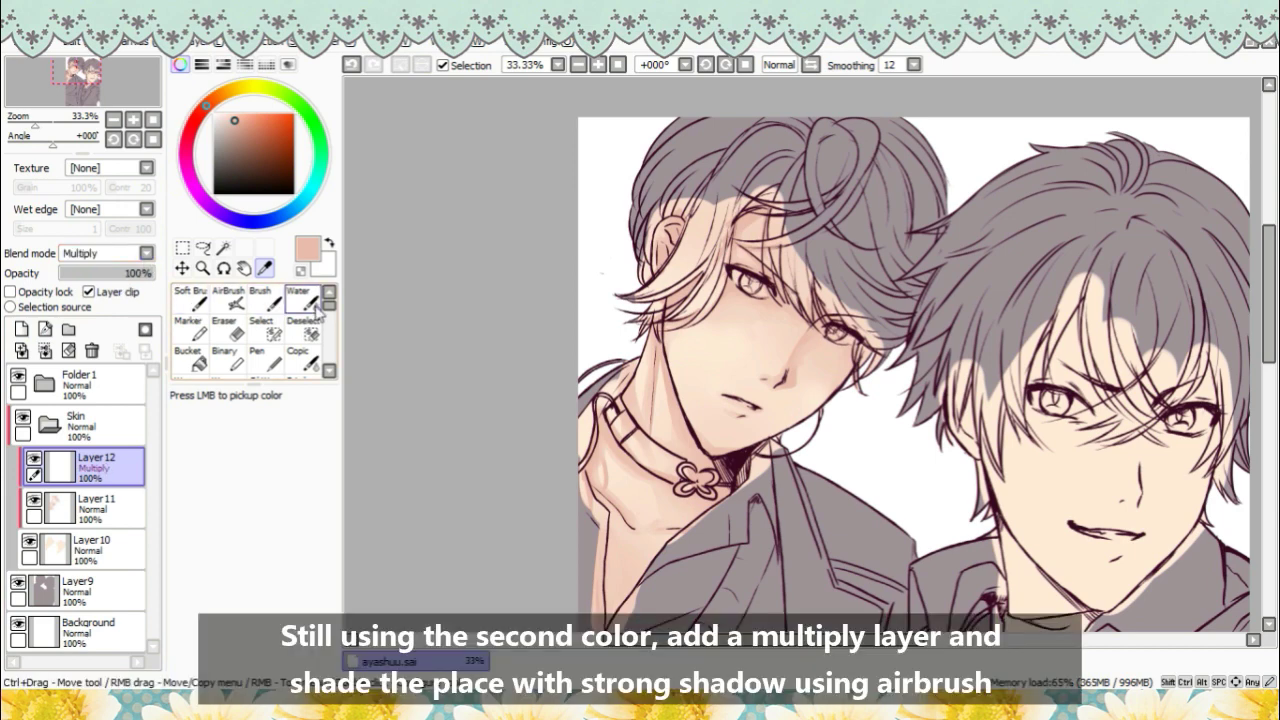
- Airbrush strong shadows at size 500 over the left character's forehead, the shaded side of the face, the neck and chest
left_click(228, 298)
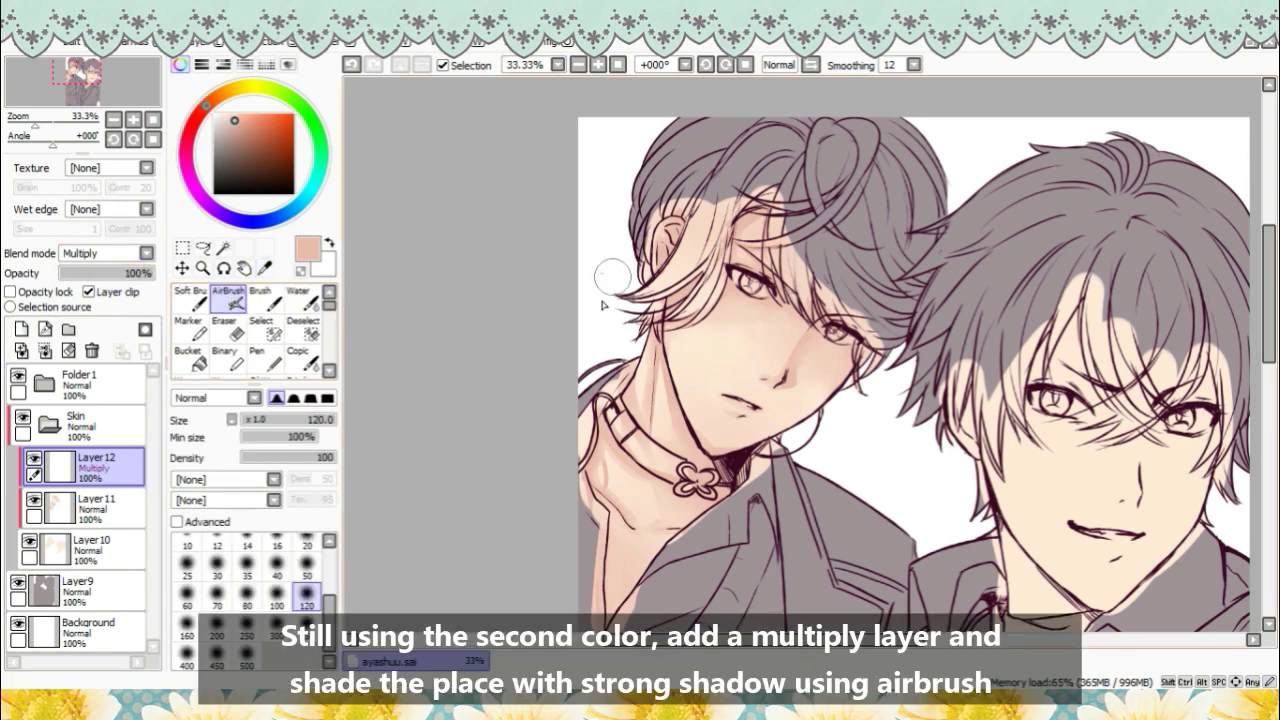
left_click(247, 655)
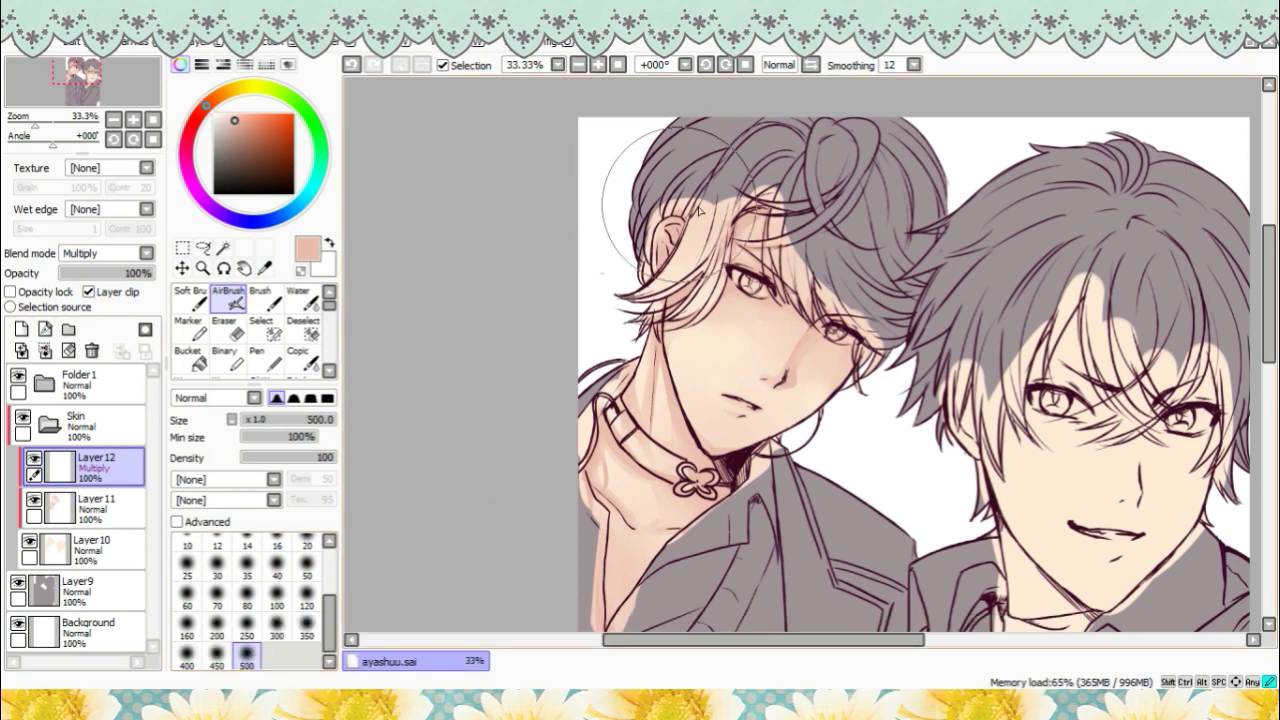
mouse_move(815, 255)
left_mouse_down()
mouse_move(586, 214)
mouse_move(594, 206)
mouse_move(686, 286)
mouse_move(750, 300)
left_mouse_up()
mouse_move(829, 321)
left_mouse_down()
mouse_move(857, 333)
mouse_move(845, 422)
left_mouse_up()
mouse_move(697, 553)
left_mouse_down()
mouse_move(677, 481)
mouse_move(775, 467)
mouse_move(627, 543)
left_mouse_up()
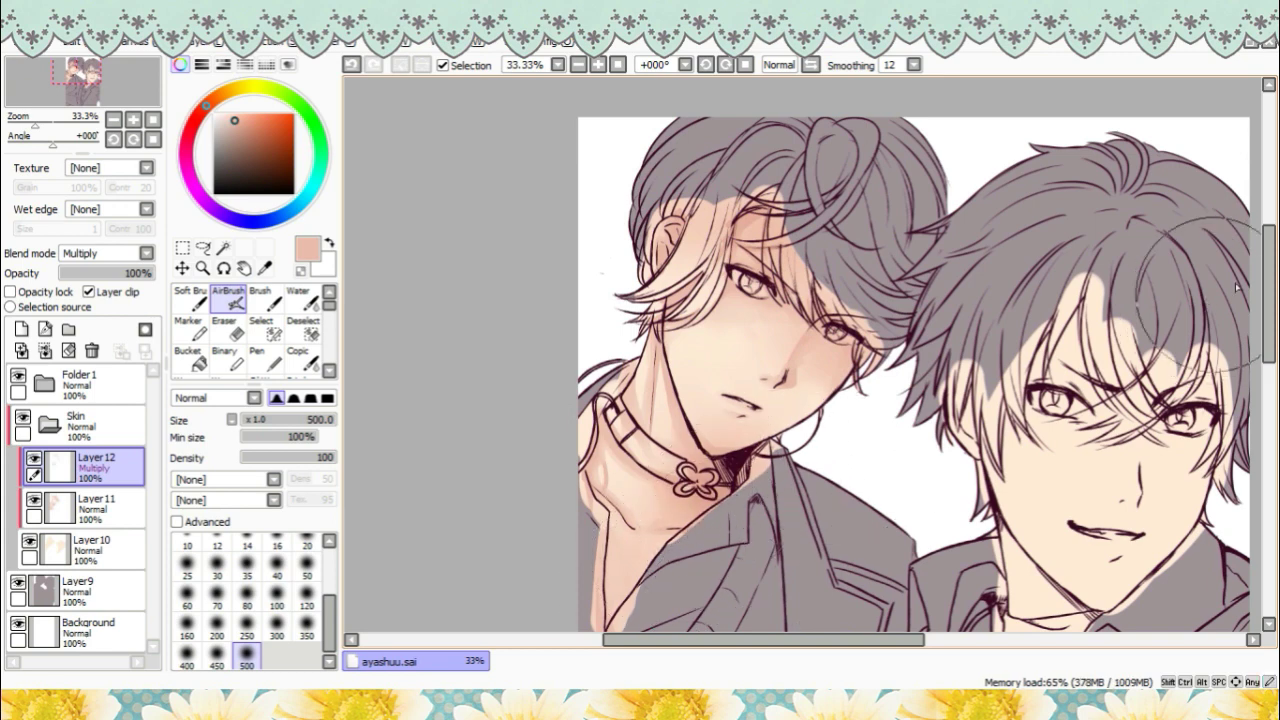
left_click_drag(1270, 282, 1270, 293)
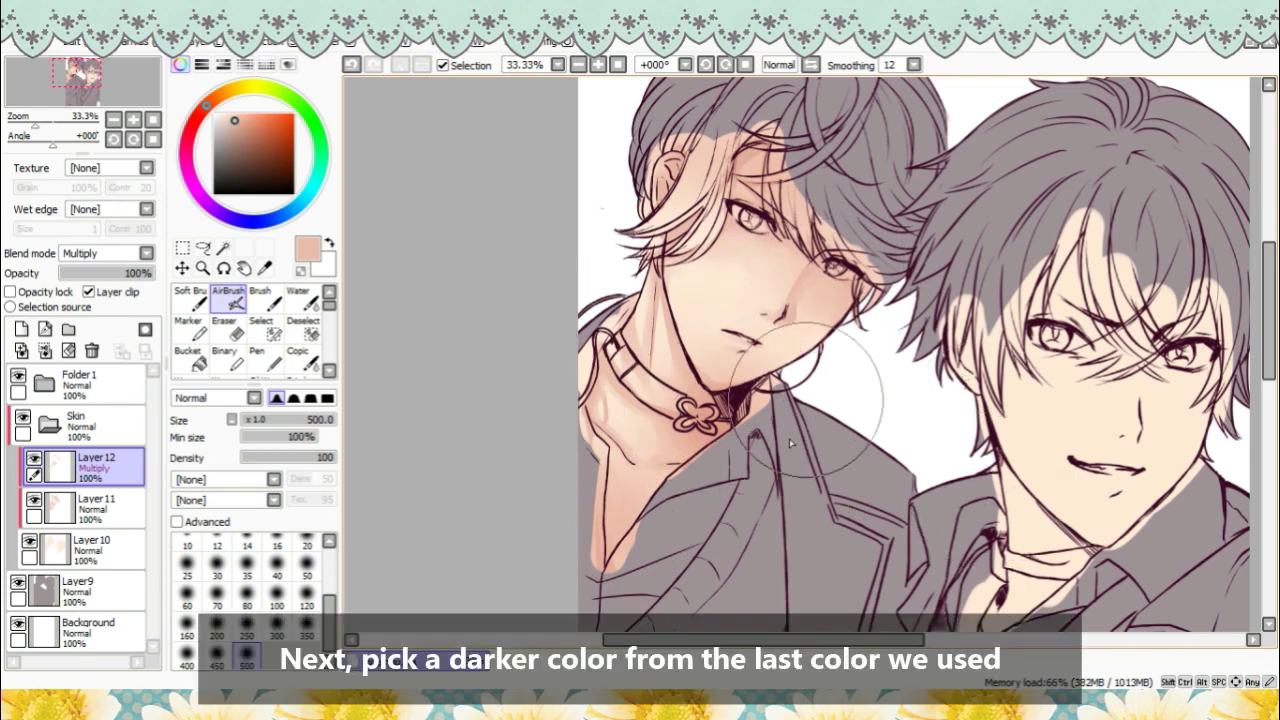
- Pick a darker, redder shadow colour based on the last skin tone used for the left character
left_click(600, 66)
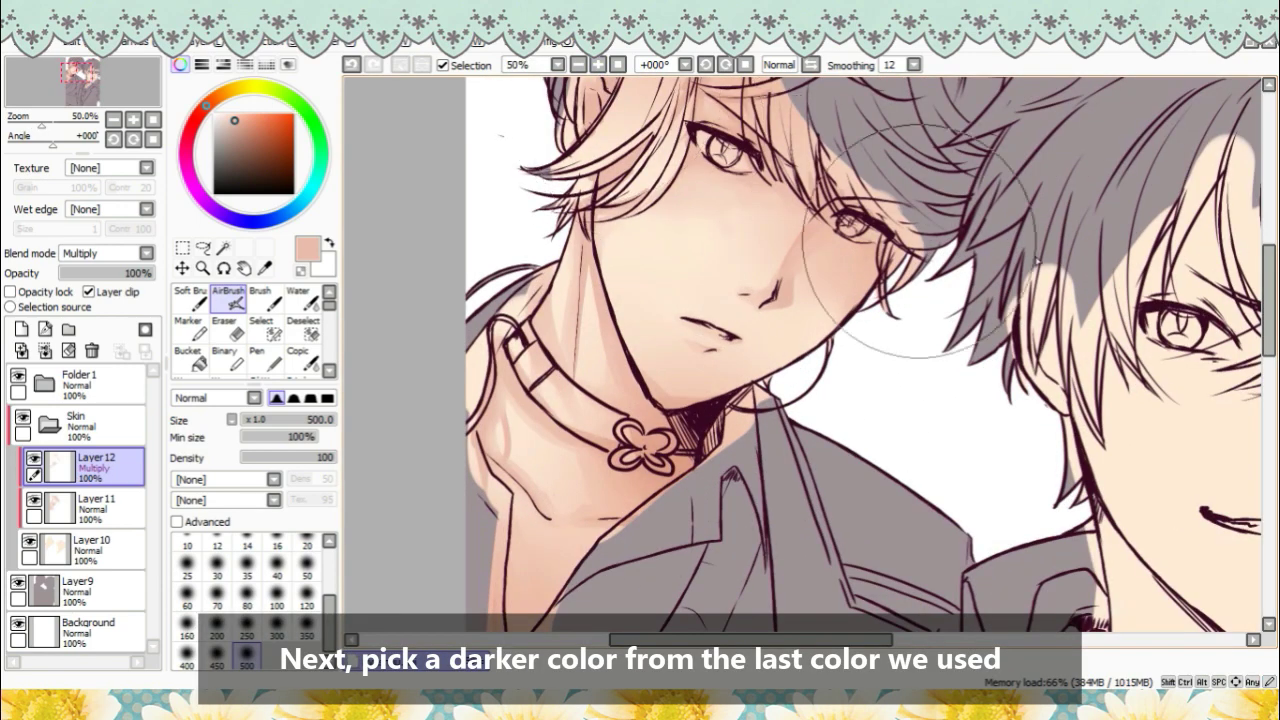
left_click_drag(1272, 295, 1272, 274)
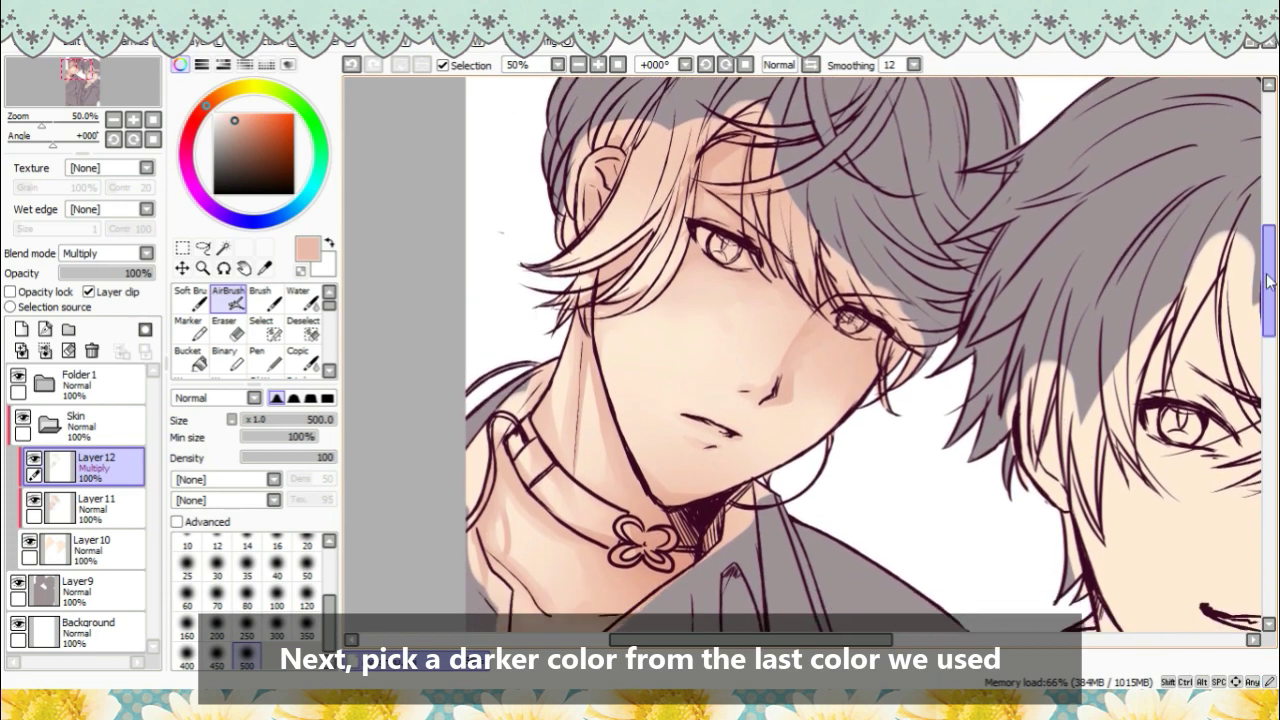
left_click(265, 268)
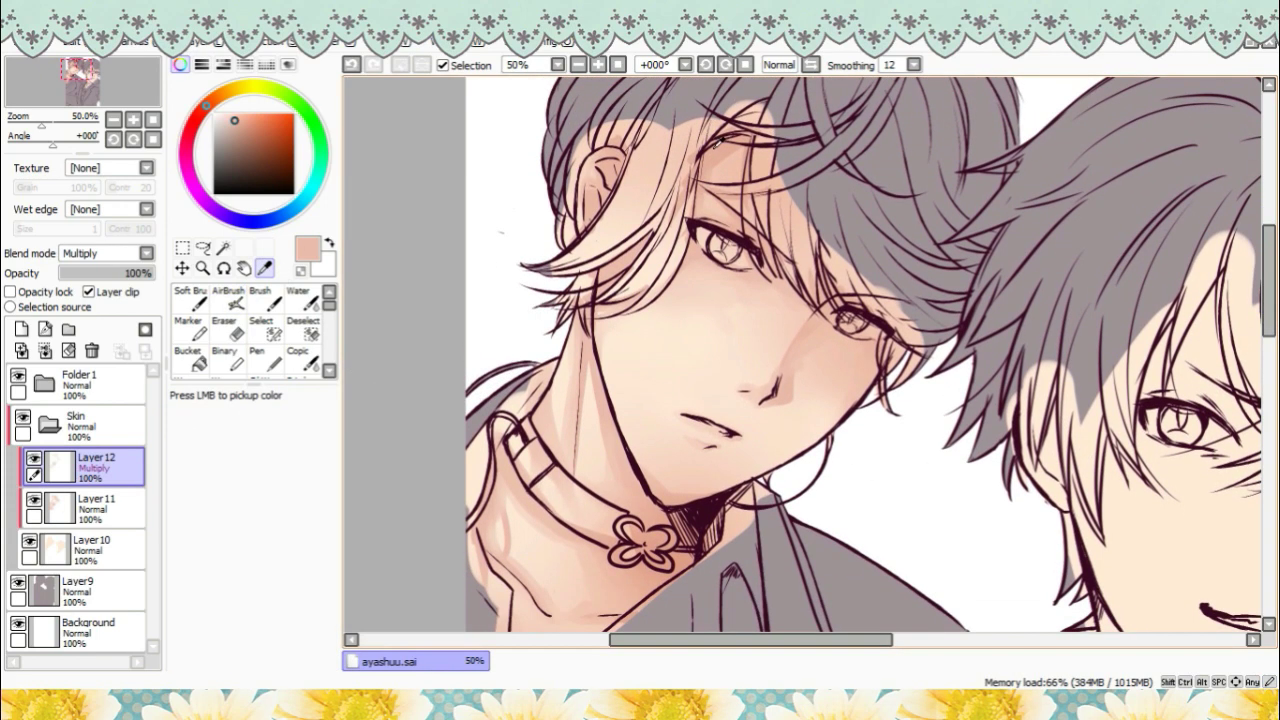
left_click_drag(204, 108, 200, 114)
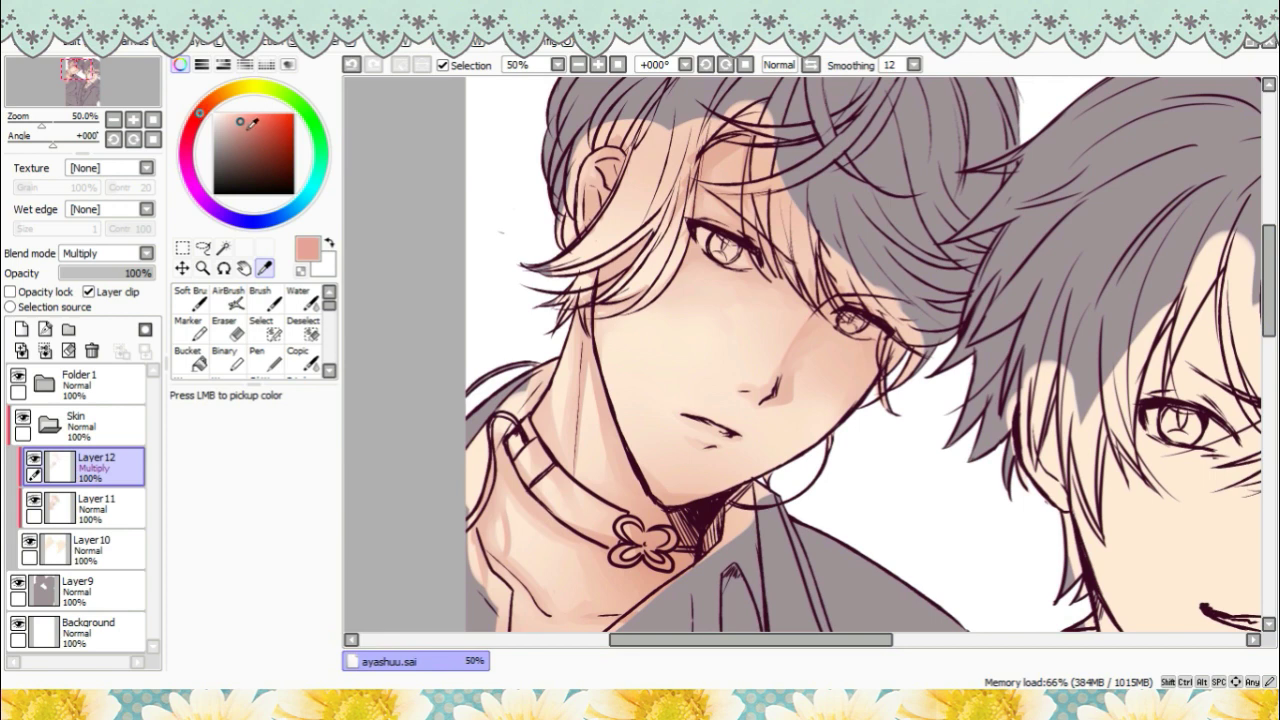
left_click(249, 131)
- Choose the Pen and add a new clipped layer above Layer12 in the Skin folder
left_click(264, 359)
left_click(21, 329)
left_click(89, 292)
- Test the Pen on the left character's face, undo the strokes, and choose a darker shade of the red shadow colour
mouse_move(680, 309)
left_mouse_down()
mouse_move(722, 293)
mouse_move(704, 330)
mouse_move(748, 278)
left_mouse_up()
left_click(351, 65)
left_click(254, 133)
left_click(351, 65)
left_click(351, 65)
- Draw thin dark shadows at Pen size 20 along the left character's forehead hair strands and above the nearer eye
left_click(598, 65)
left_click_drag(1270, 287, 1272, 252)
left_click_drag(766, 642, 758, 642)
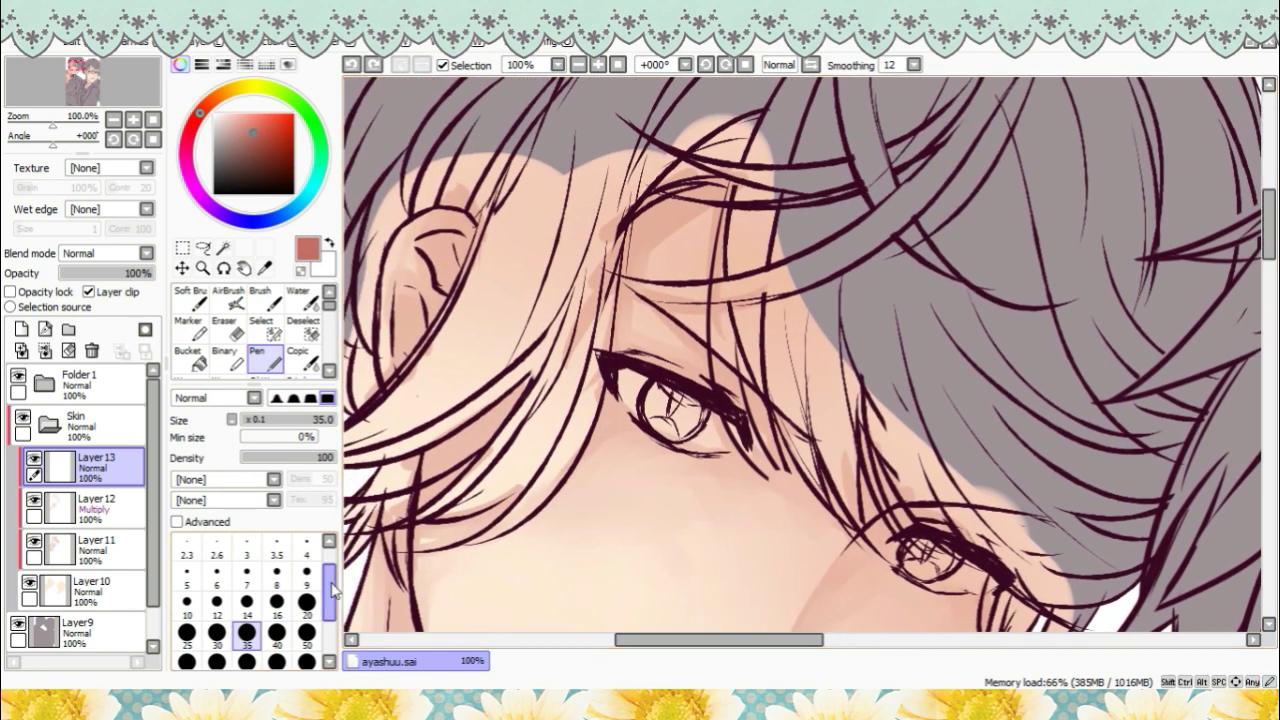
left_click(307, 601)
mouse_move(730, 192)
left_mouse_down()
mouse_move(682, 195)
mouse_move(718, 188)
left_mouse_up()
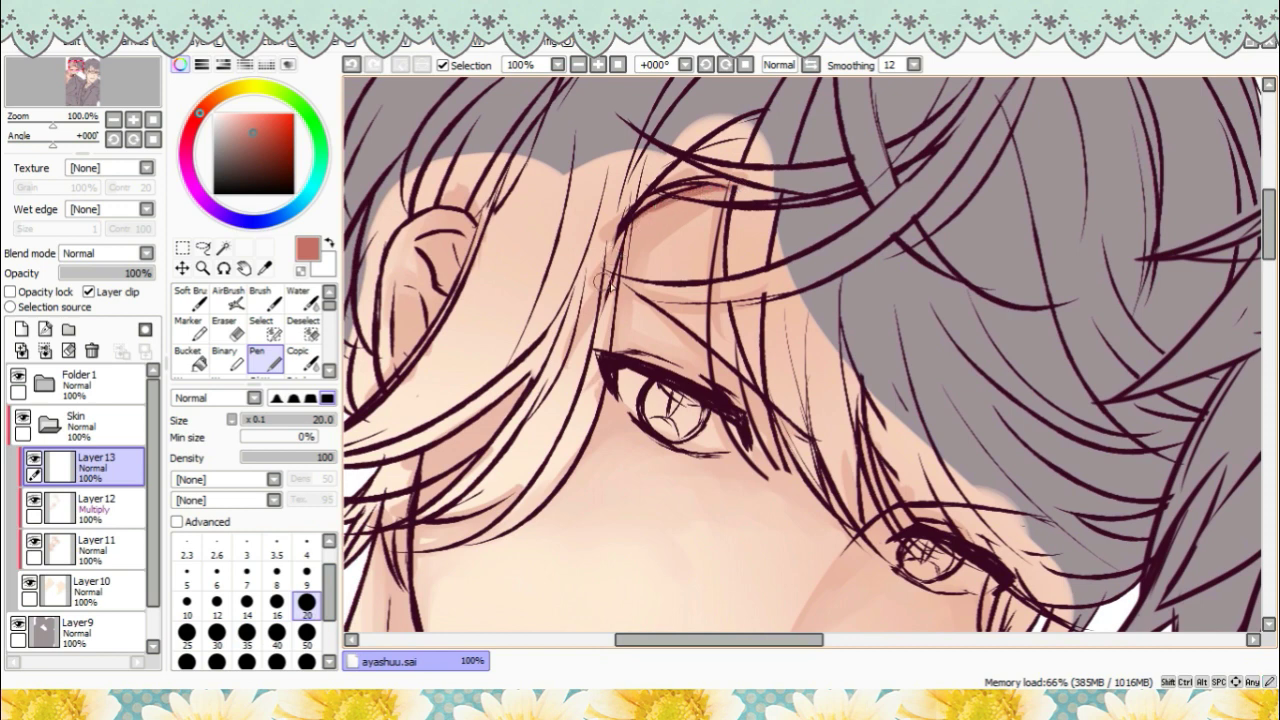
mouse_move(730, 237)
left_mouse_down()
mouse_move(734, 326)
mouse_move(690, 301)
mouse_move(762, 297)
left_mouse_up()
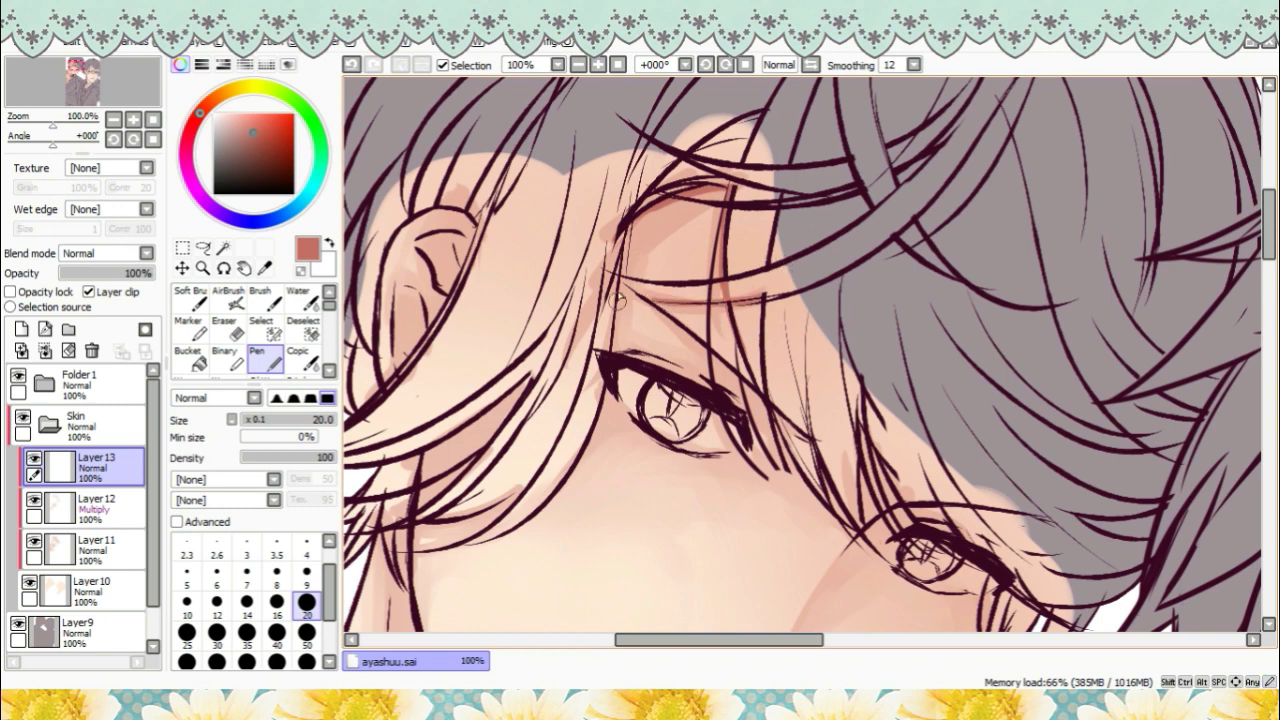
left_click_drag(623, 238, 612, 354)
left_click_drag(618, 296, 611, 354)
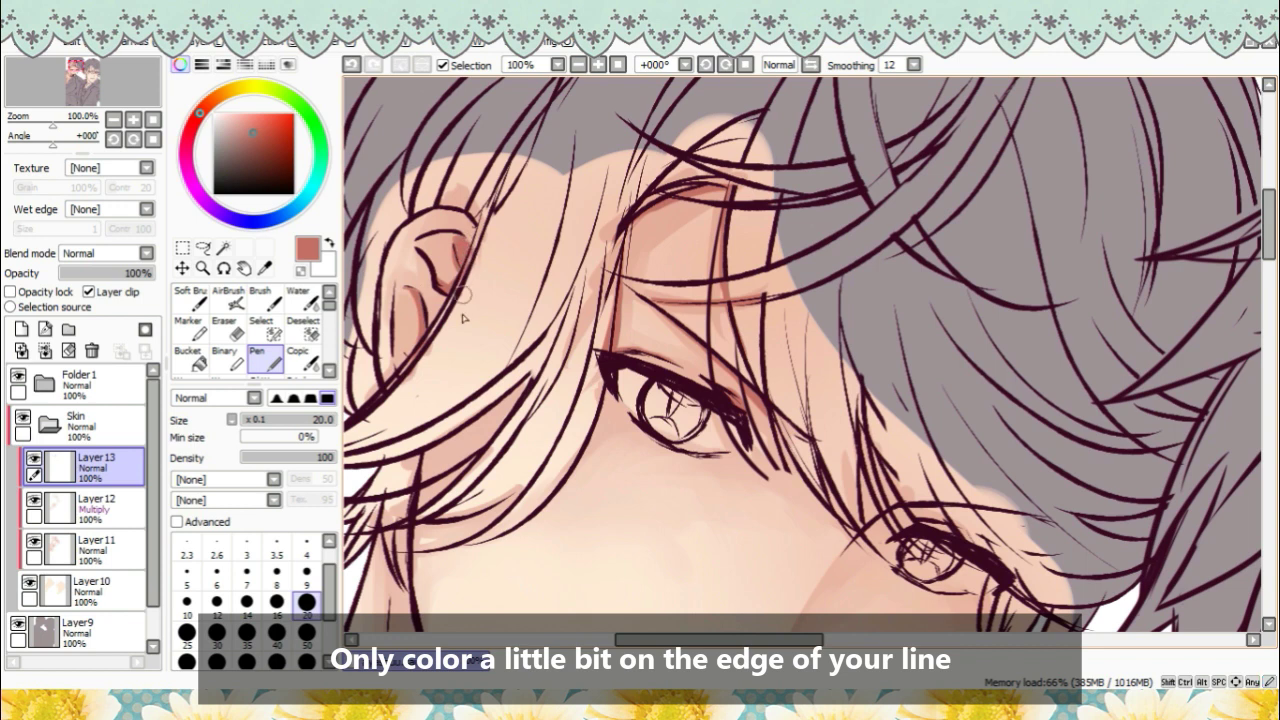
- Fill the gap beneath the left character's side hair strands with the dark shadow colour
left_click_drag(418, 457, 522, 392)
left_click_drag(442, 440, 517, 392)
mouse_move(520, 388)
left_mouse_down()
mouse_move(528, 374)
mouse_move(435, 506)
left_mouse_up()
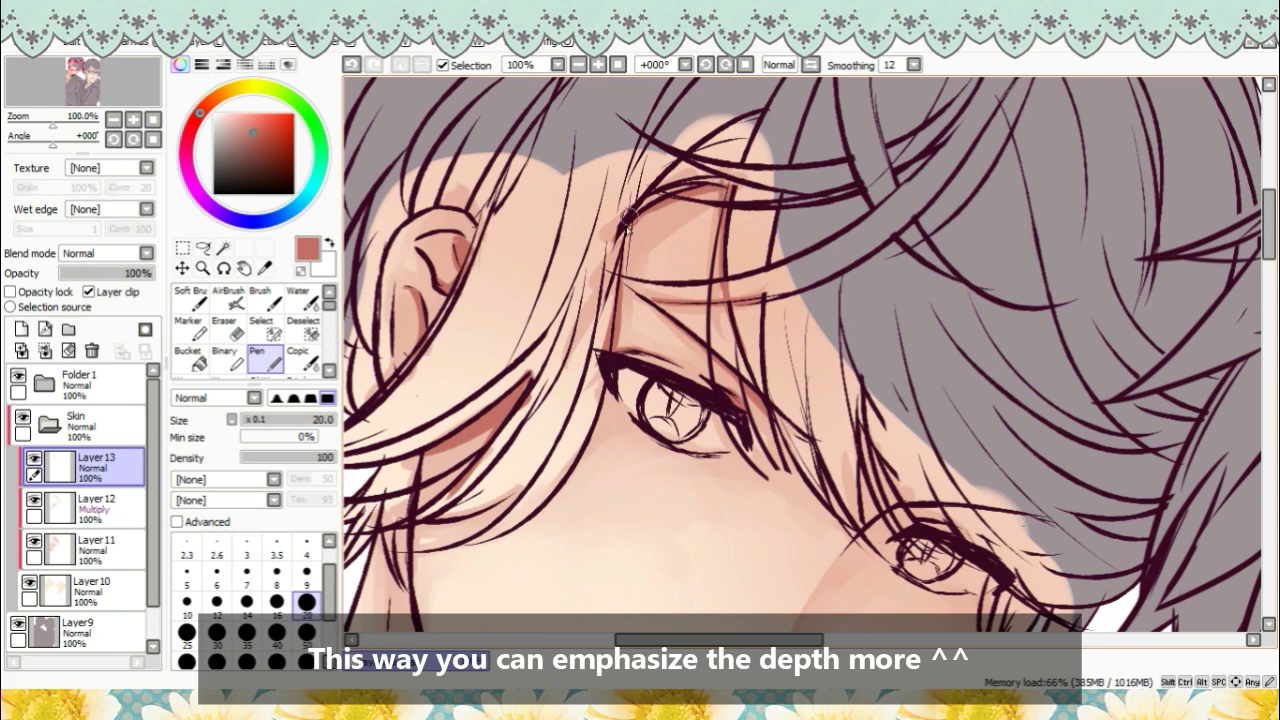
- Add dark shadow accents at the corner and along the lower lid of the left character's larger eye
left_click_drag(613, 386, 638, 428)
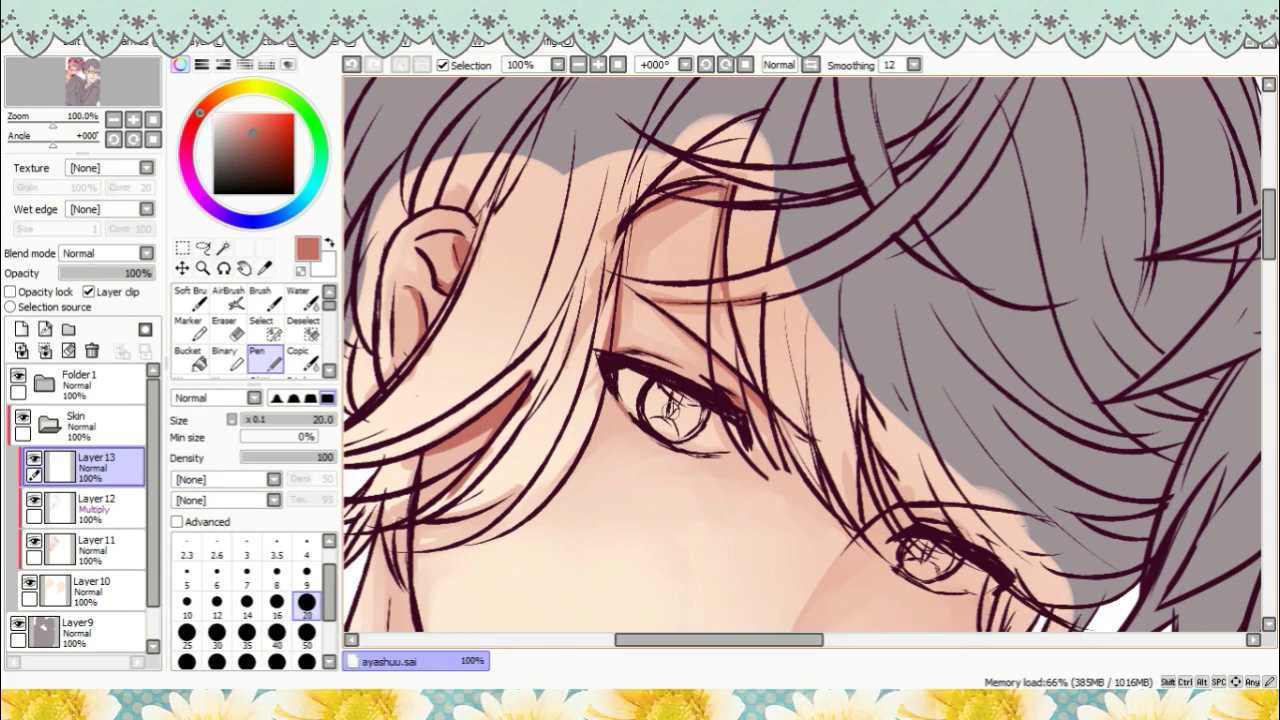
left_click(598, 64)
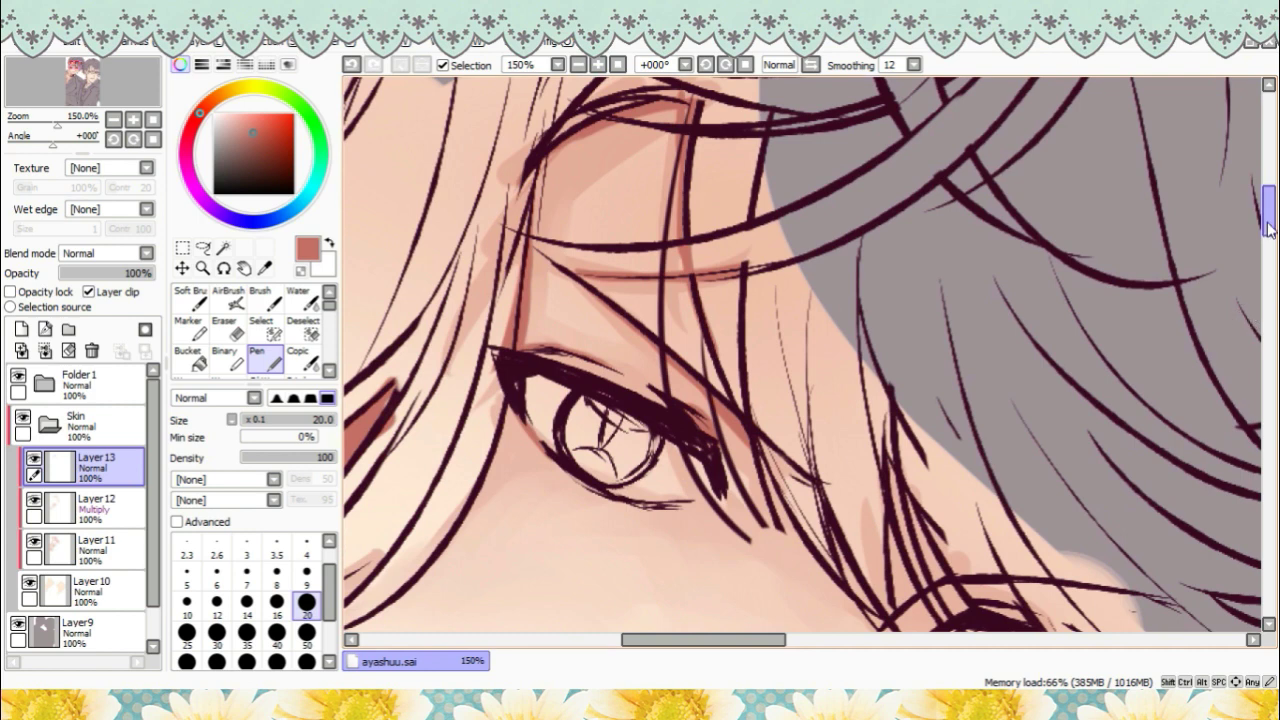
left_click_drag(1268, 228, 1266, 238)
left_click_drag(506, 281, 538, 328)
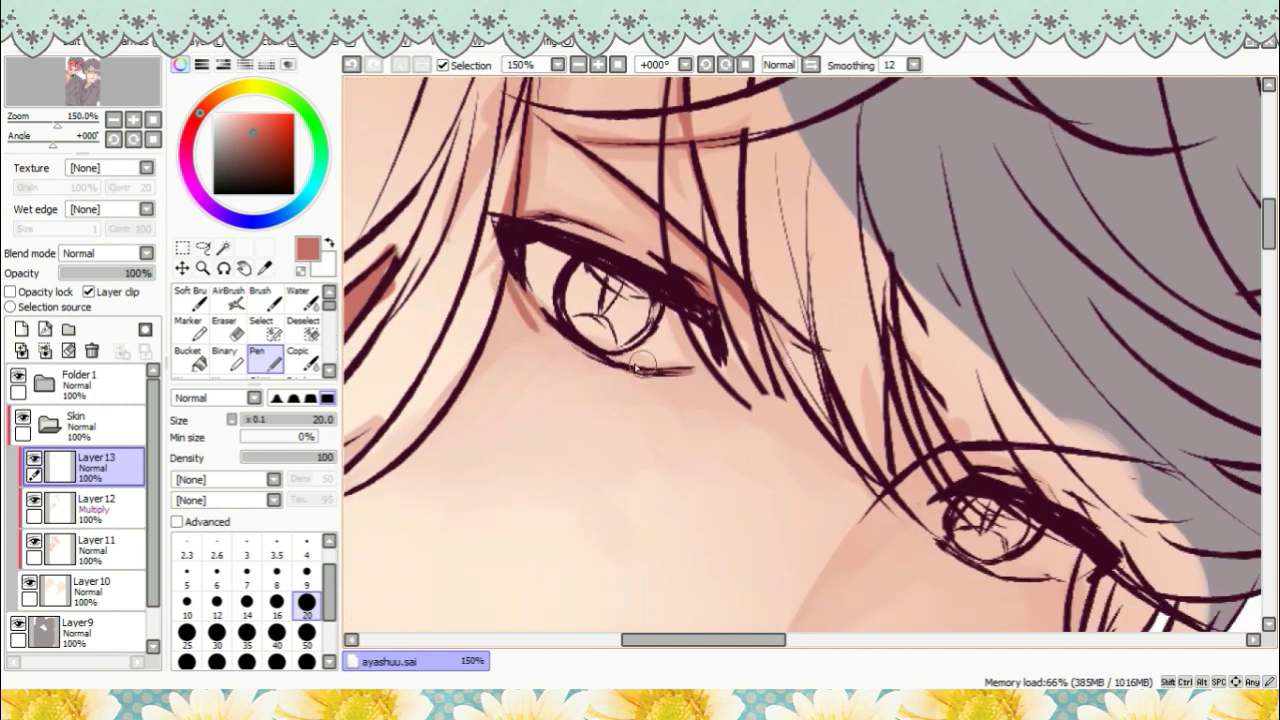
left_click_drag(727, 341, 687, 310)
- Draw dark edge shadows along the left character's nose bridge and around the other eye and cheek
scroll(650, 195, "down", 2)
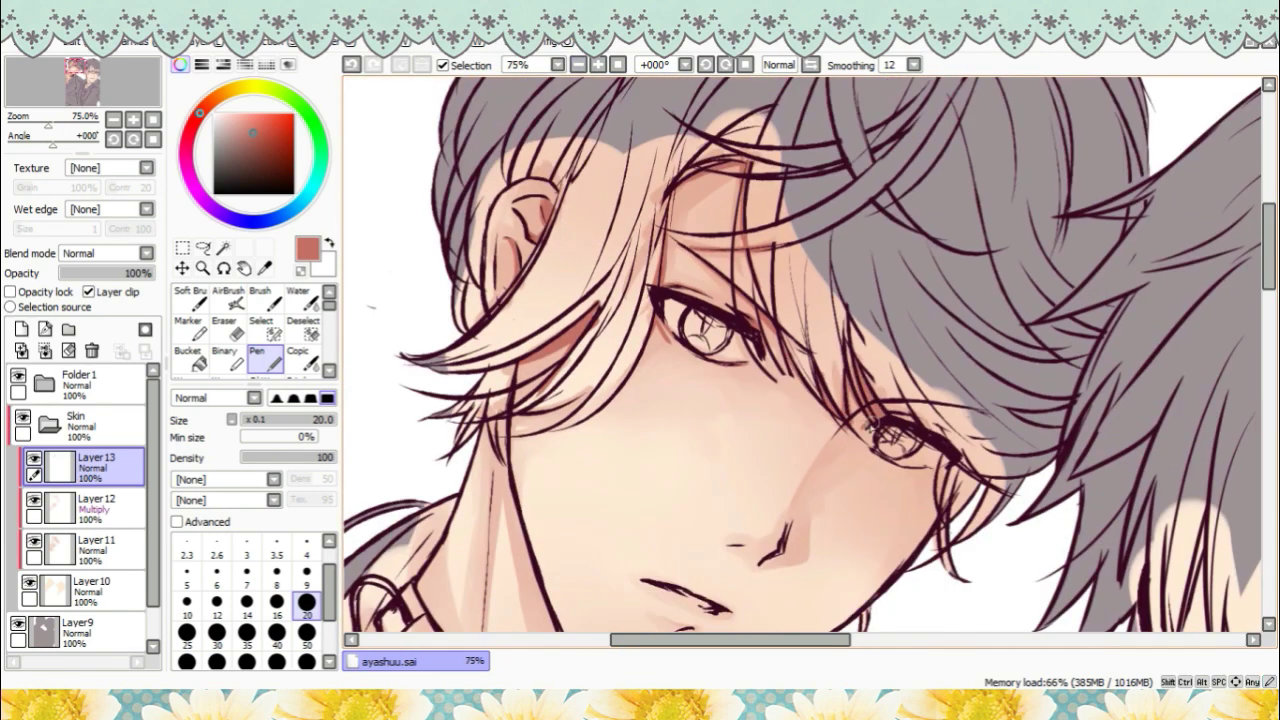
left_click_drag(843, 427, 814, 471)
left_click_drag(730, 640, 778, 640)
left_click(598, 65)
left_click_drag(1268, 237, 1268, 265)
mouse_move(660, 272)
left_mouse_down()
mouse_move(760, 283)
mouse_move(681, 287)
left_mouse_up()
- Paint dark shadows on the left character's neck along the jawline and under the side hair strands
left_click_drag(750, 640, 648, 640)
left_click_drag(602, 216, 587, 384)
mouse_move(609, 287)
left_mouse_down()
mouse_move(632, 417)
mouse_move(668, 505)
left_mouse_up()
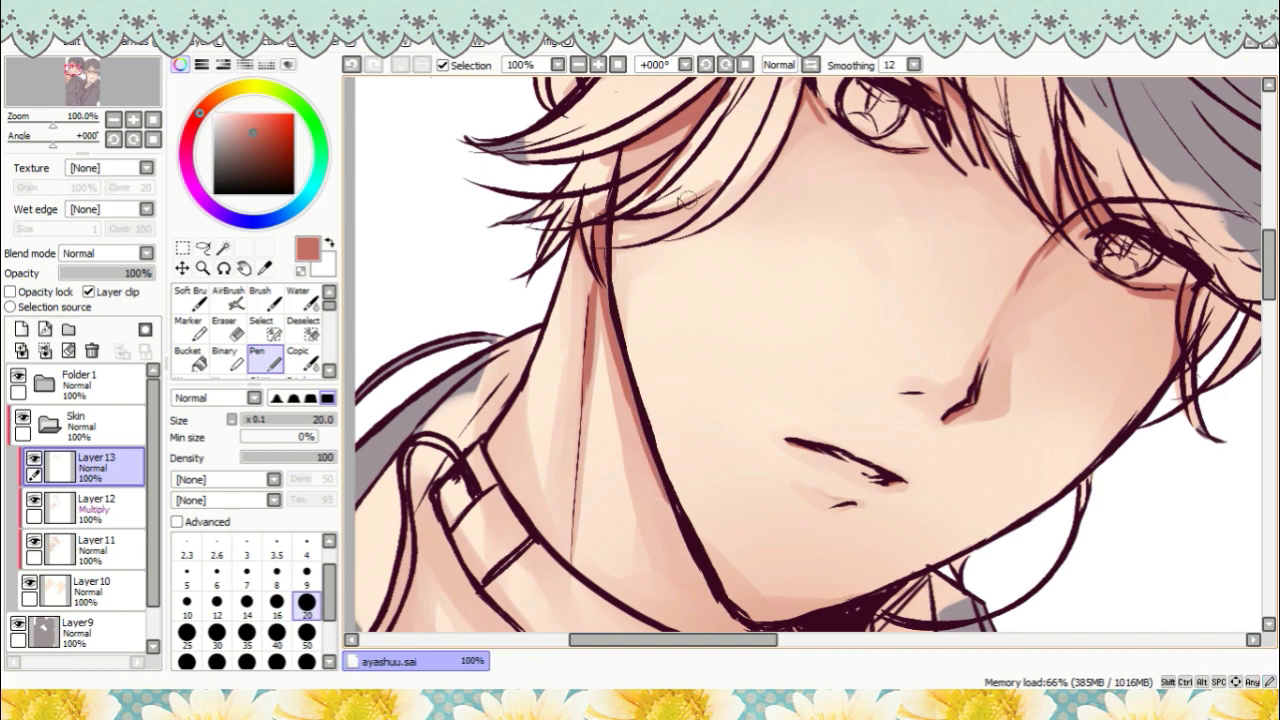
left_click_drag(636, 214, 677, 228)
left_click_drag(786, 127, 730, 210)
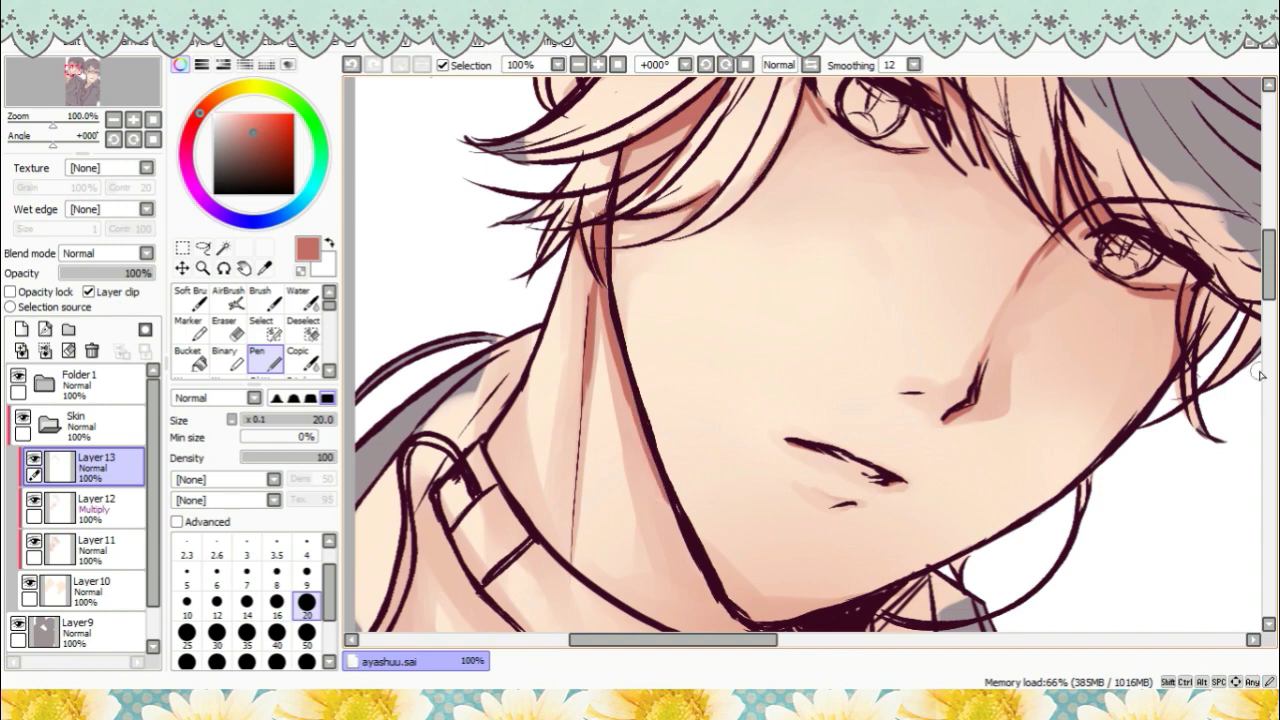
- Paint dark shadows under the left character's chin and along the edges of the choker and its flower
scroll(1258, 373, "down", 3)
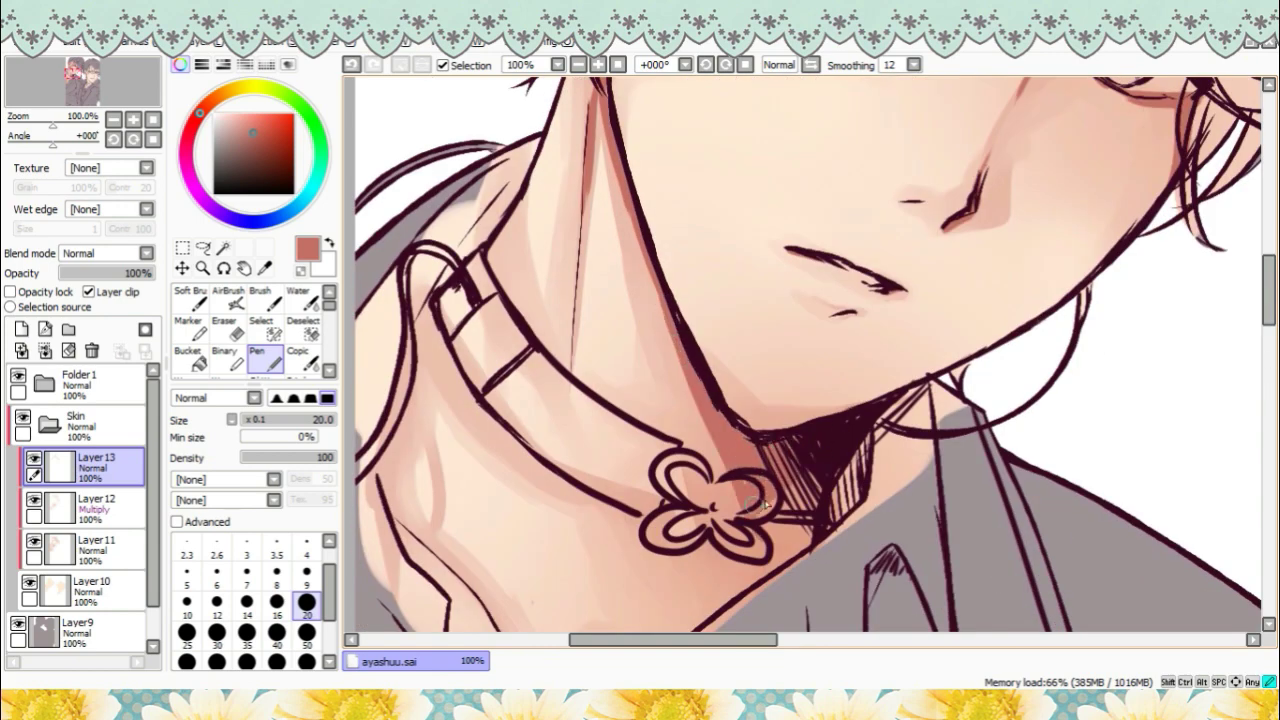
left_click_drag(788, 482, 812, 506)
left_click_drag(848, 483, 836, 516)
mouse_move(806, 532)
left_mouse_down()
mouse_move(778, 562)
mouse_move(712, 541)
left_mouse_up()
left_click_drag(604, 502, 640, 516)
left_click_drag(445, 280, 434, 311)
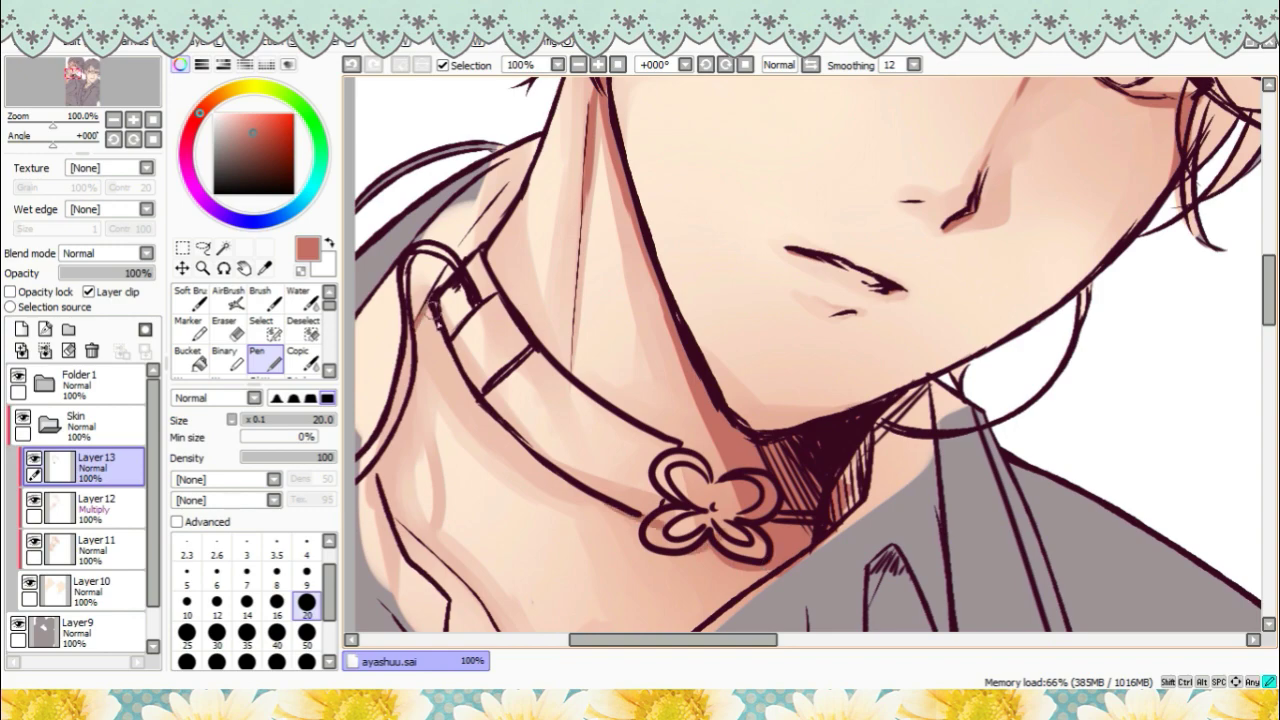
left_click_drag(507, 214, 490, 278)
- Line the left character's collarbone, open neckline and chest with thin dark shadows
scroll(490, 278, "down", 1)
left_click_drag(1269, 297, 1269, 324)
left_click_drag(513, 203, 525, 312)
left_click_drag(483, 250, 487, 270)
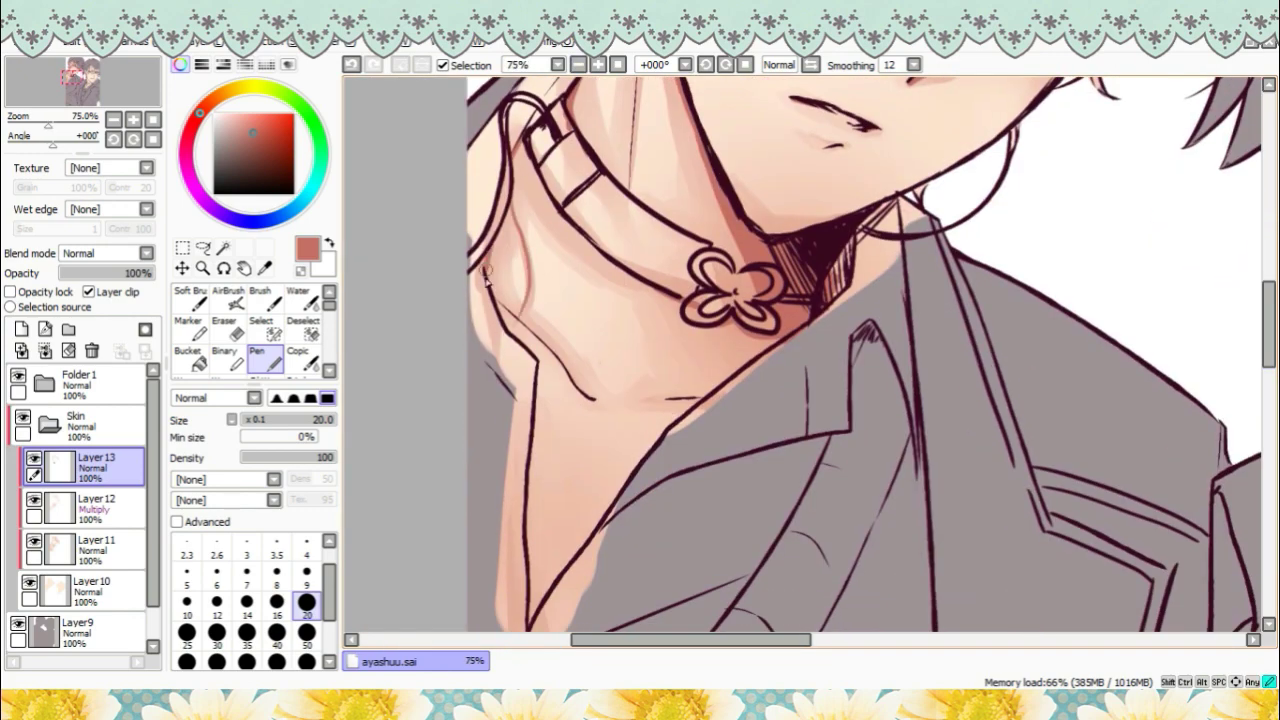
left_click_drag(520, 475, 532, 588)
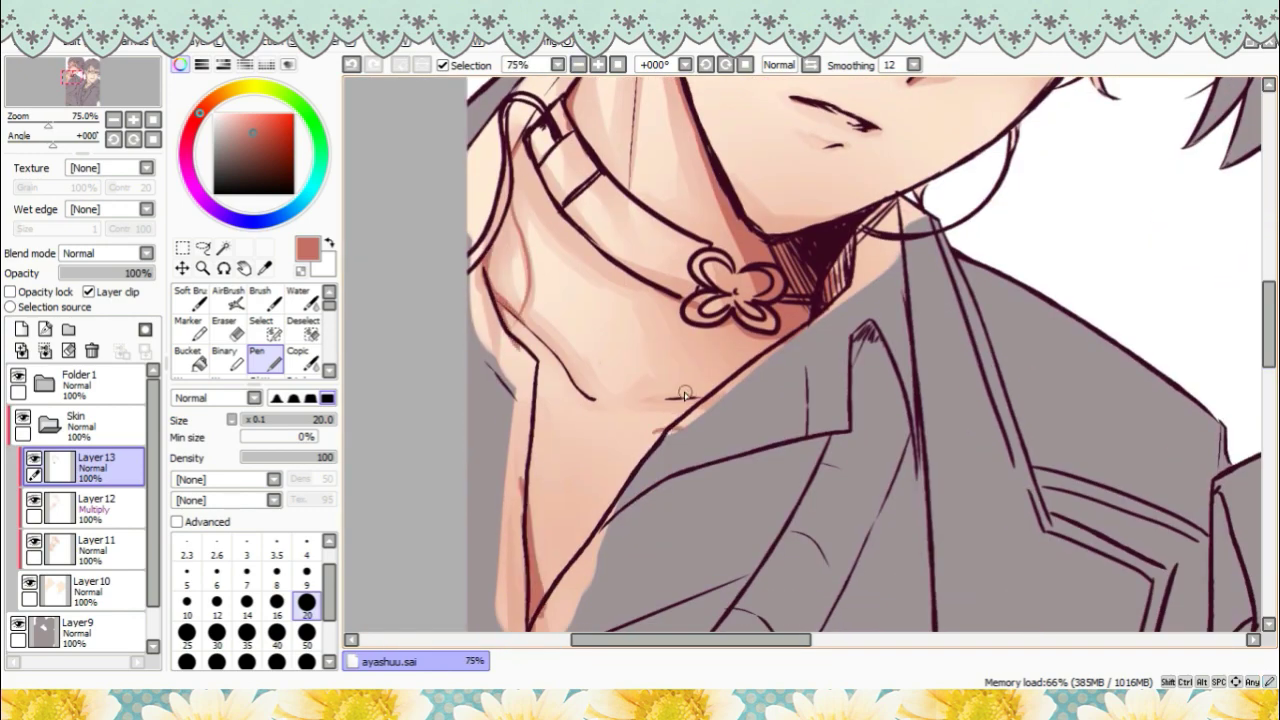
left_click_drag(685, 393, 761, 373)
- Switch to the Blend Brush and sample a lighter skin tone from the left character's face
left_click_drag(1269, 325, 1269, 247)
left_click_drag(329, 306, 329, 322)
left_click(228, 330)
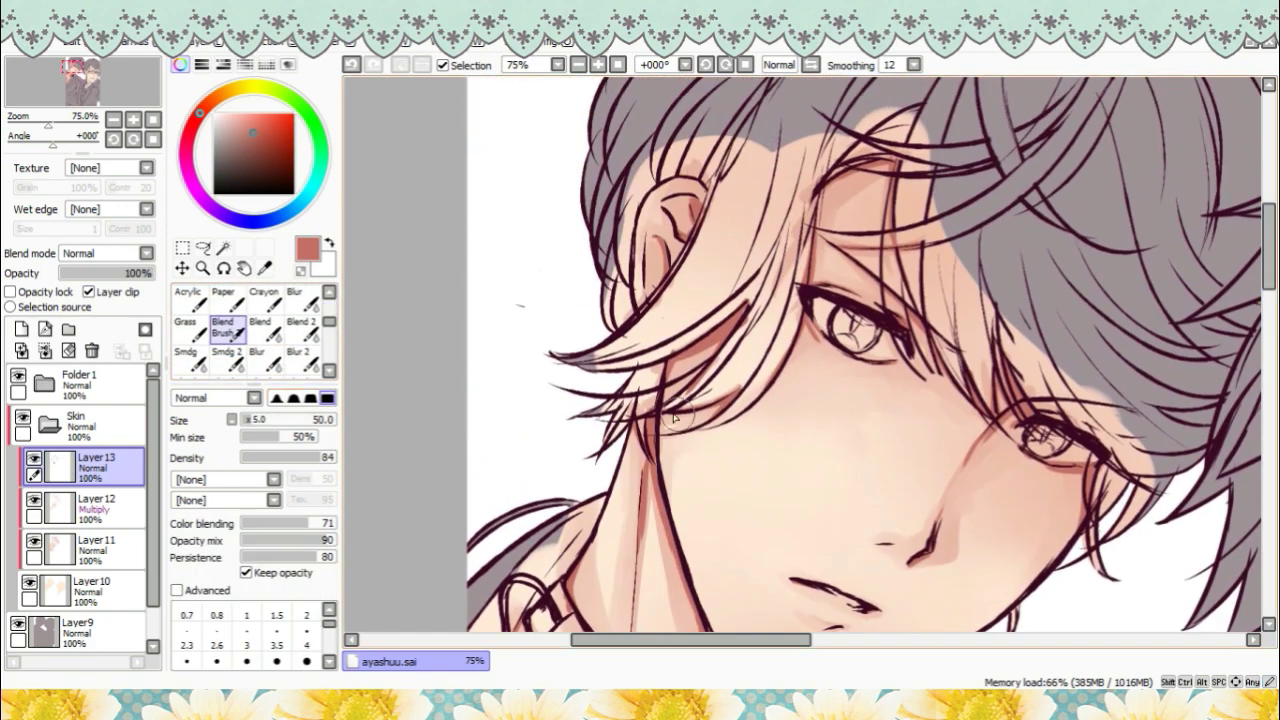
left_click(790, 365, "alt")
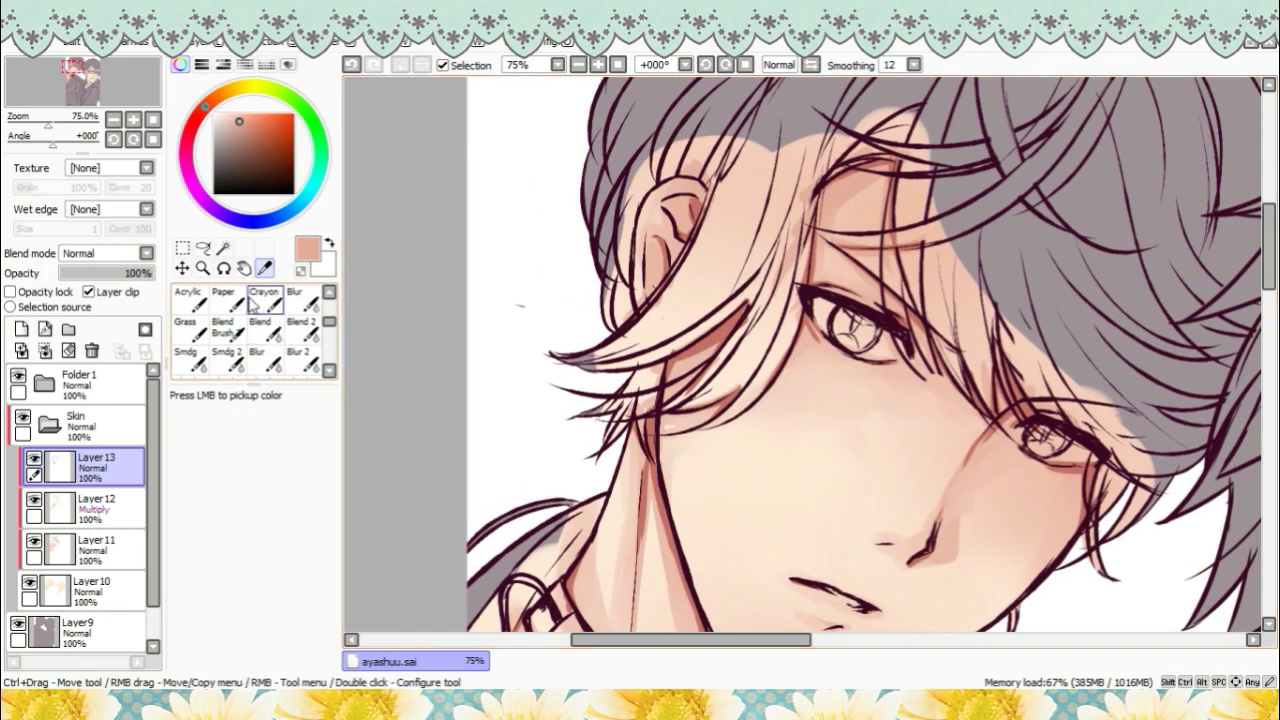
left_click(231, 332)
- Soften the dark shadow edges around the left character's eyes, forehead strands and nose with the Blend Brush at size 20
left_click(598, 65)
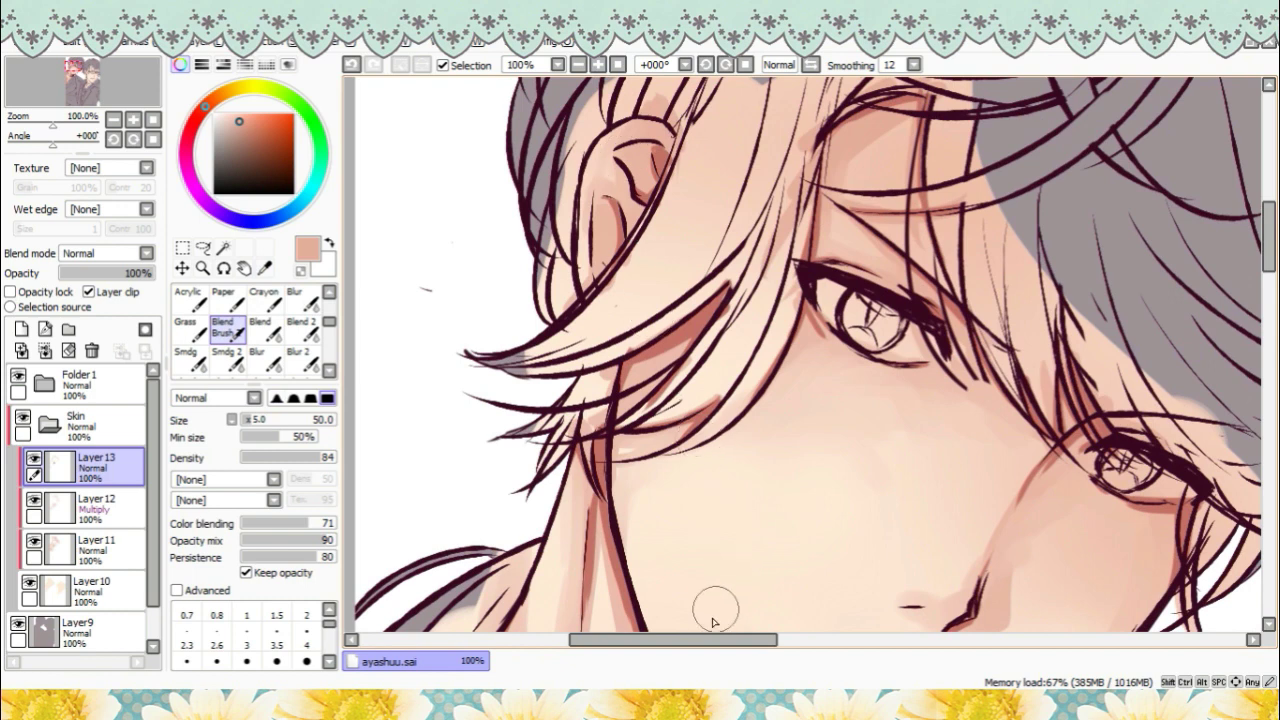
left_click_drag(711, 640, 759, 640)
left_click_drag(1275, 230, 1275, 225)
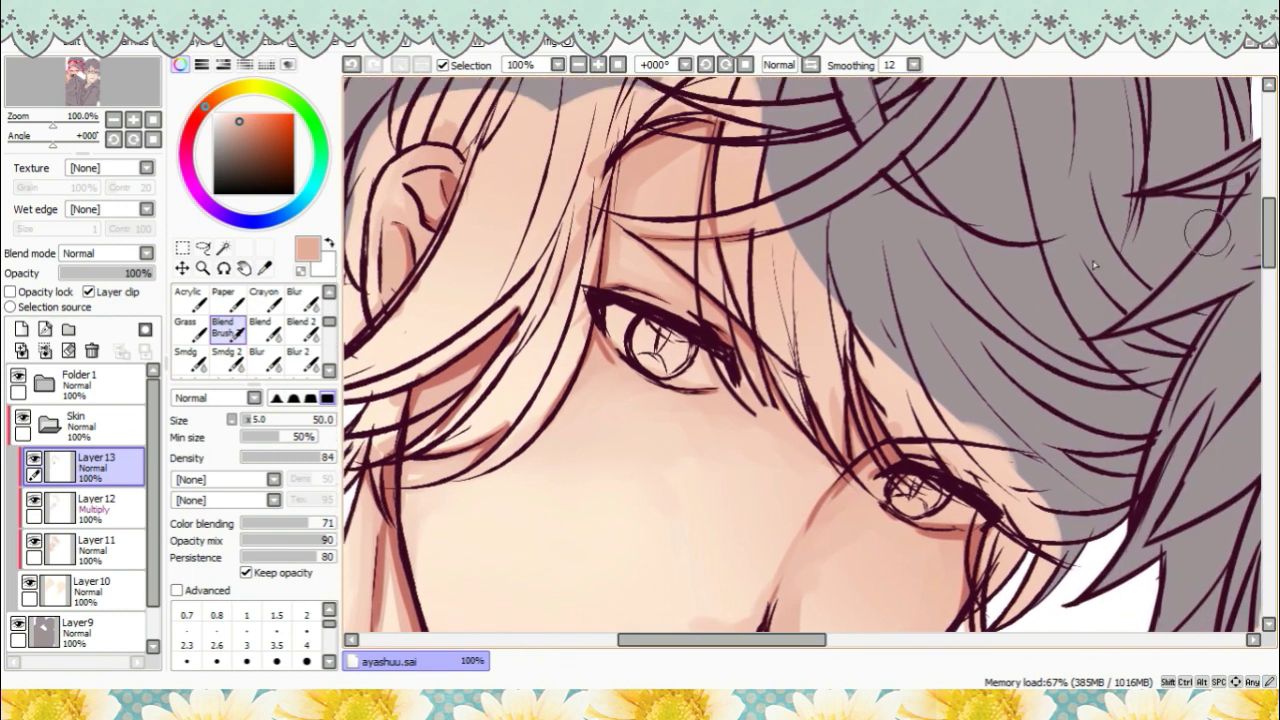
scroll(333, 627, "down", 3)
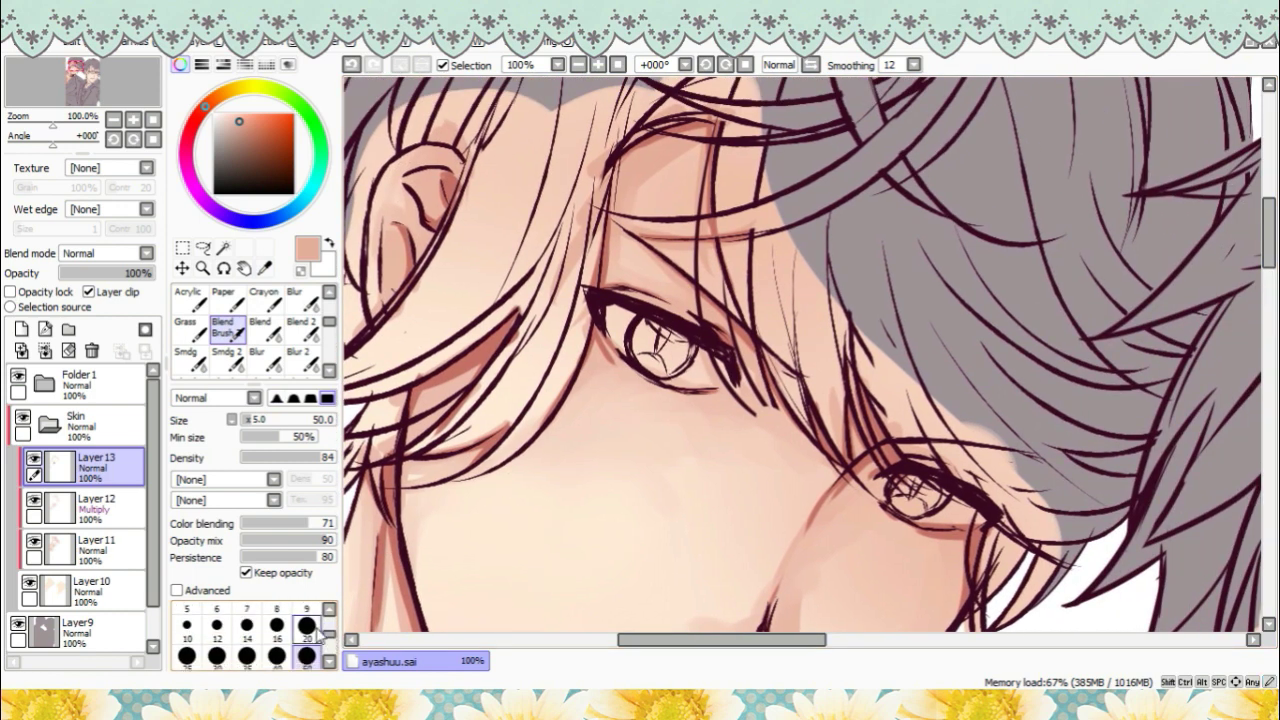
left_click(307, 627)
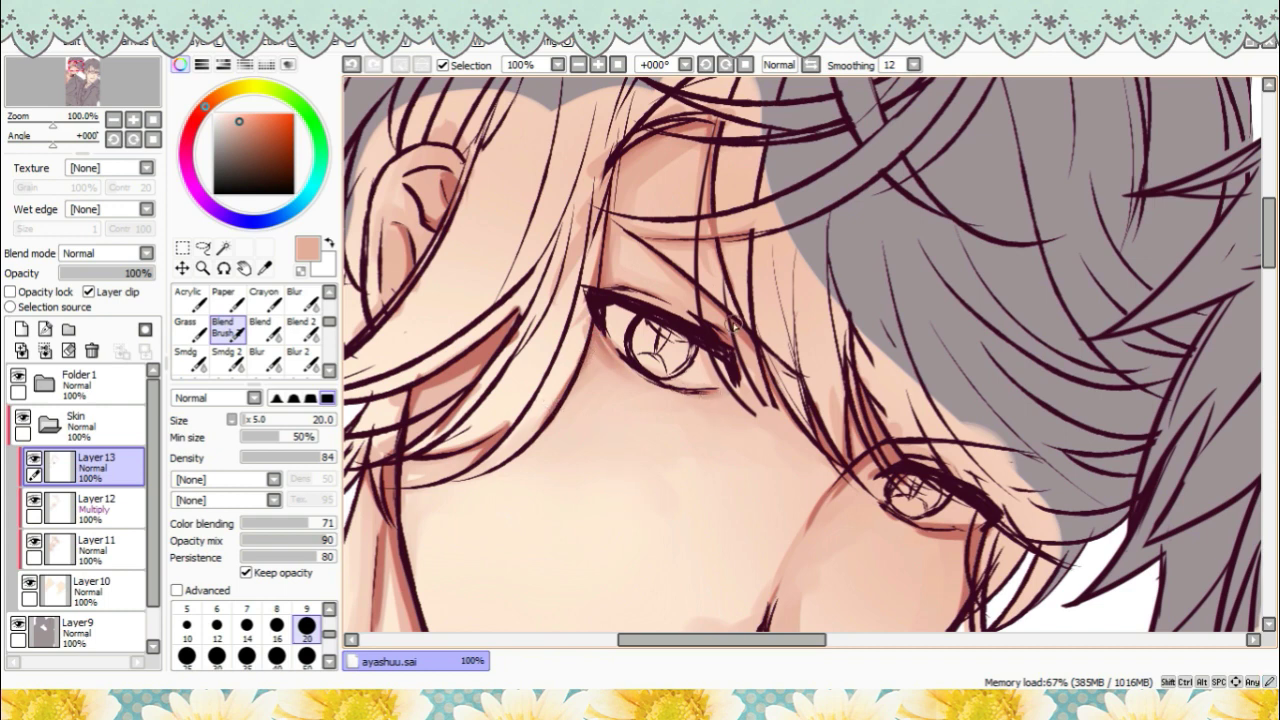
left_click_drag(764, 373, 801, 438)
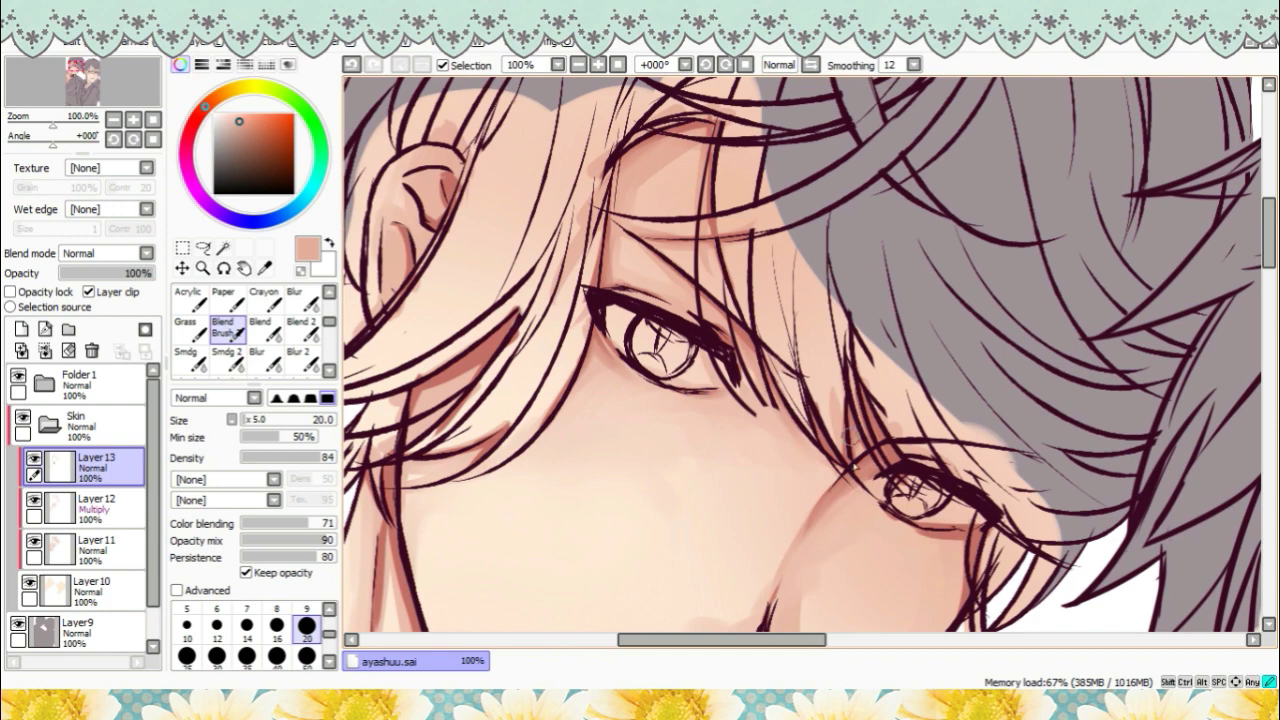
left_click_drag(915, 534, 827, 259)
left_click_drag(876, 315, 865, 358)
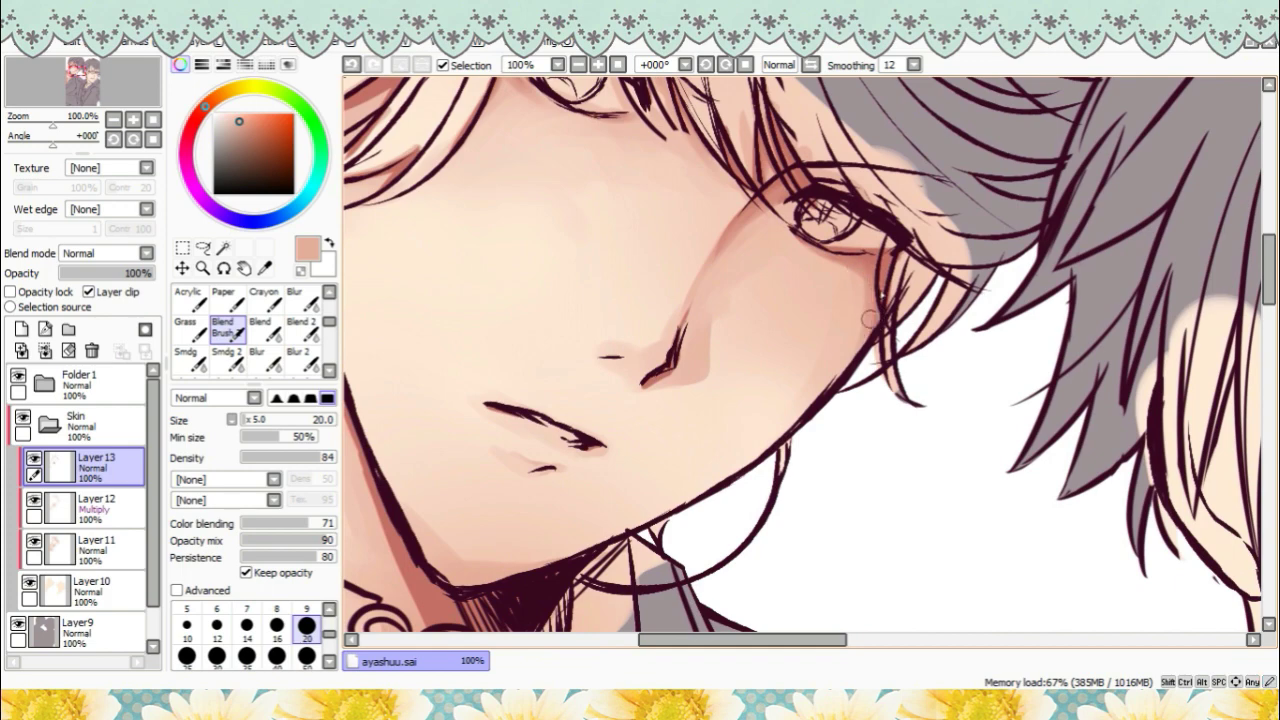
- Blend the dark shadow edges on the left character's ear, neck, upper collarbone and below the jaw
left_click_drag(712, 639, 634, 639)
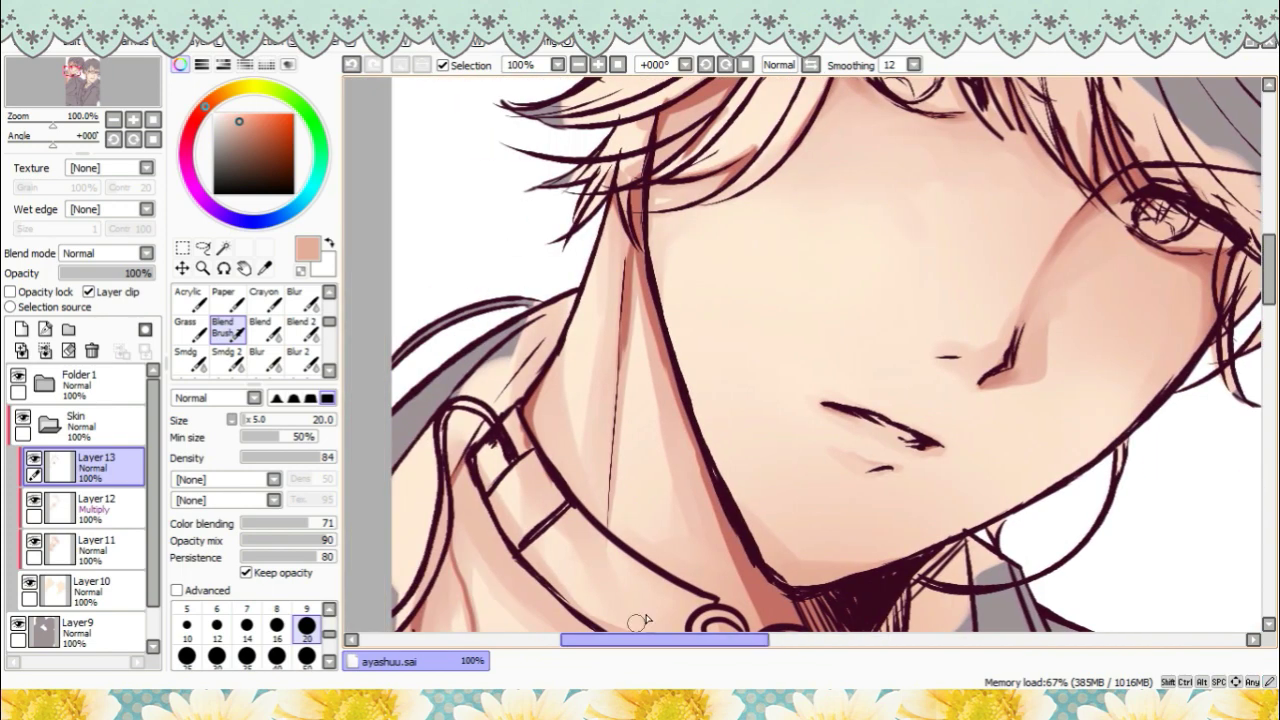
left_click_drag(1269, 276, 1269, 248)
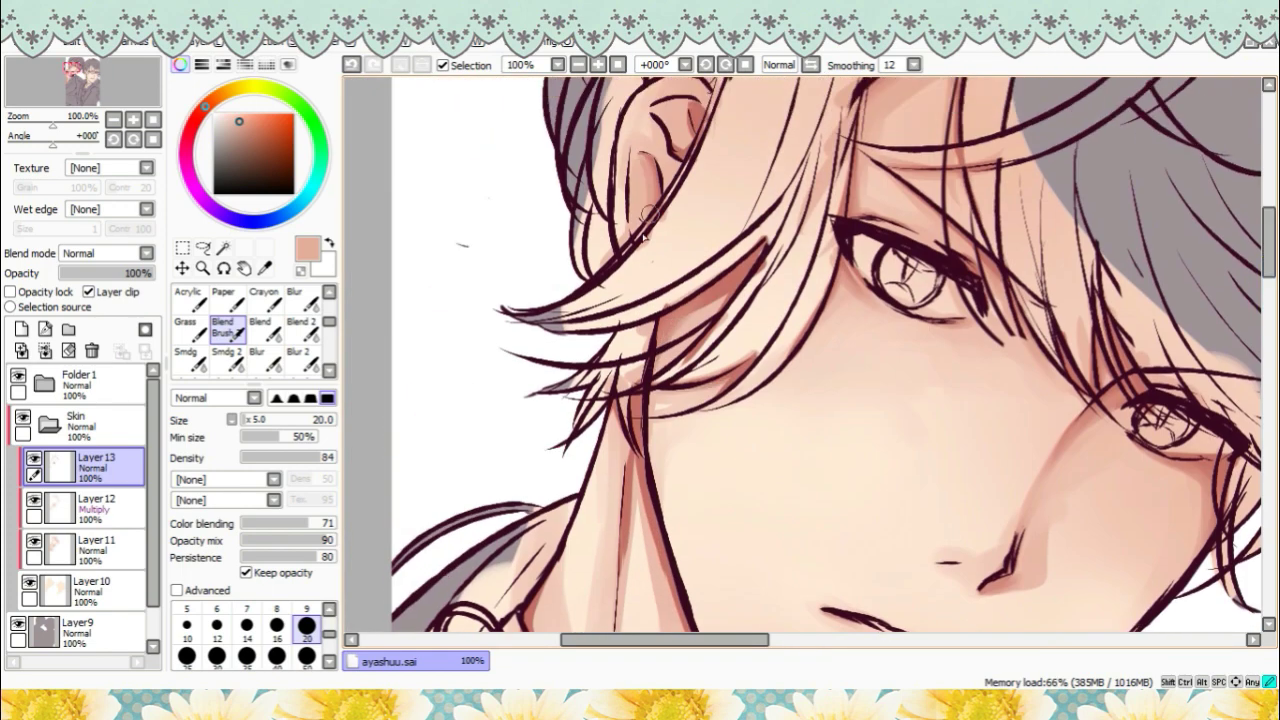
left_click_drag(1269, 242, 1269, 298)
left_click_drag(470, 256, 454, 477)
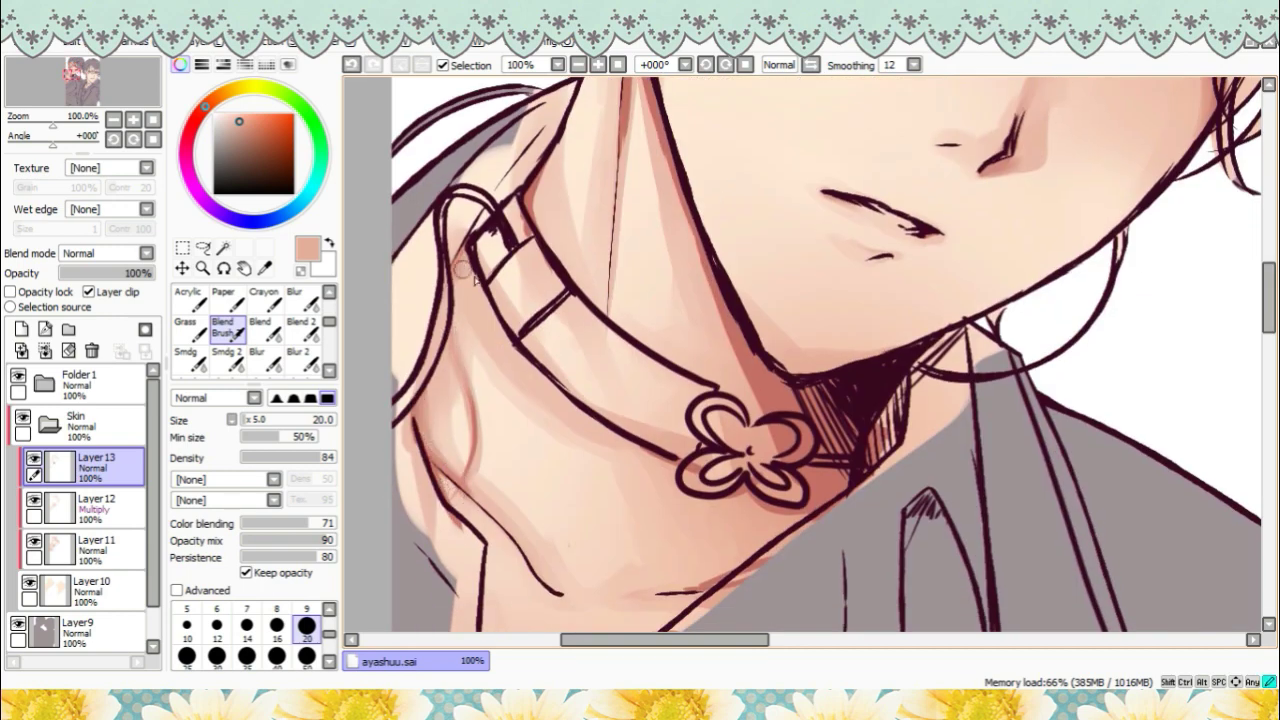
left_click_drag(738, 352, 755, 410)
left_click_drag(724, 318, 748, 425)
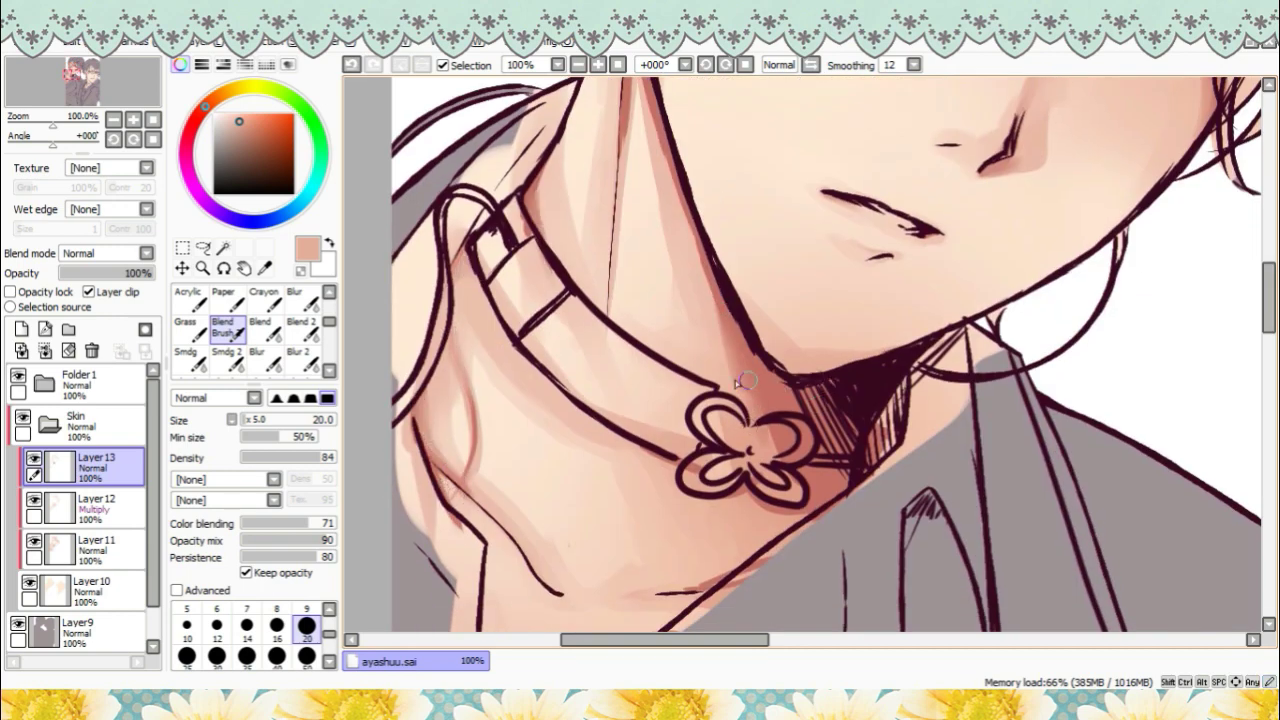
left_click_drag(1269, 298, 1269, 278)
left_click_drag(634, 200, 708, 474)
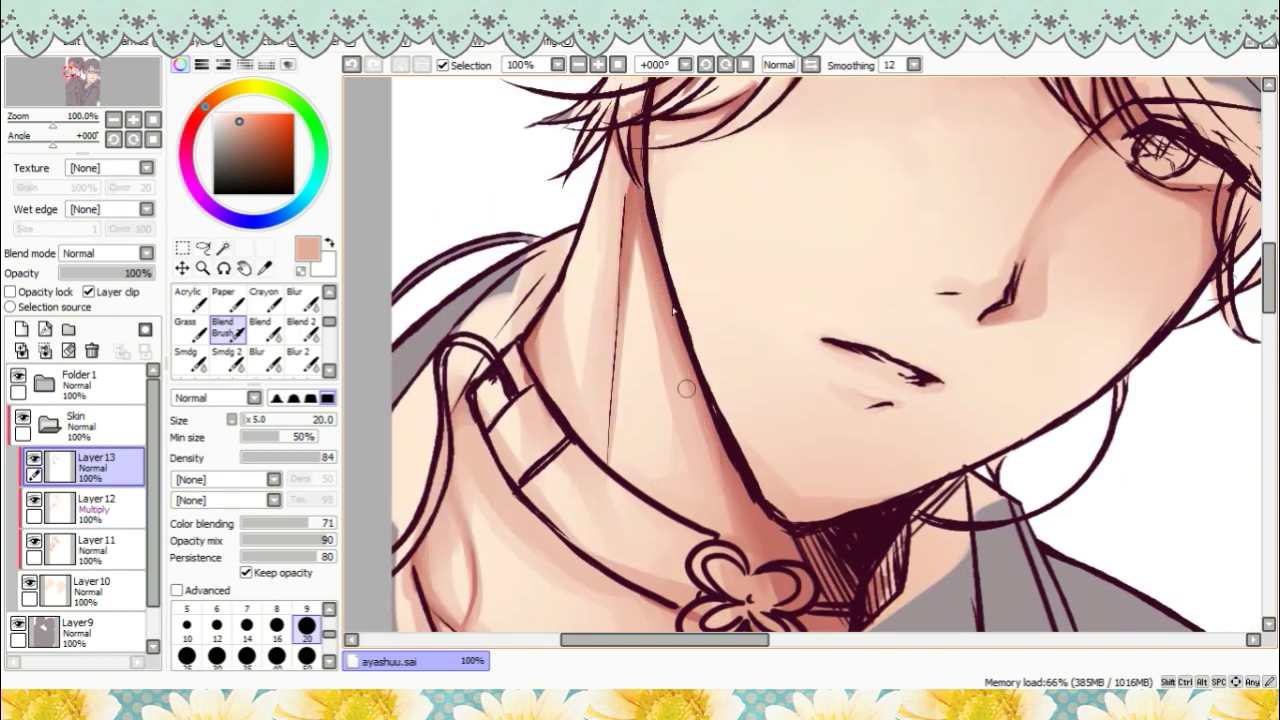
- Blend the dark shadows along the left character's neckline and chest into the skin
scroll(618, 146, "down", 1)
left_click_drag(1269, 300, 1269, 340)
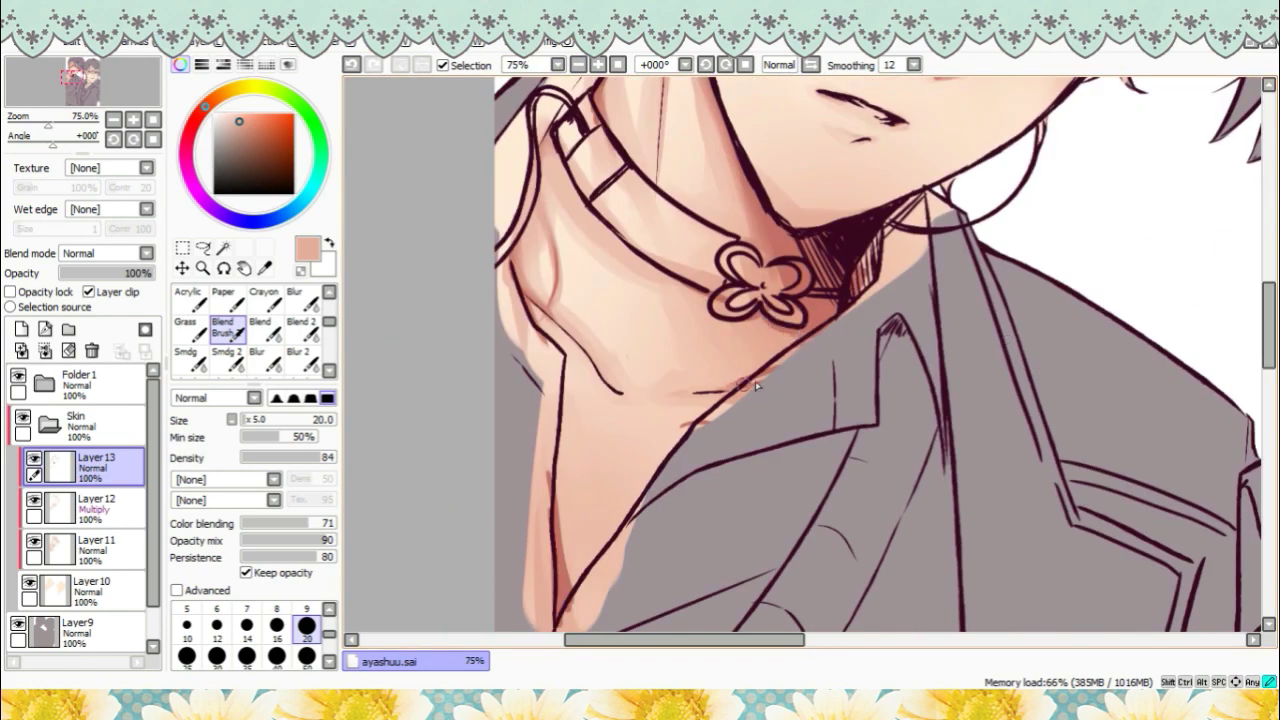
left_click_drag(736, 424, 685, 433)
left_click_drag(552, 506, 583, 589)
left_click_drag(554, 540, 553, 476)
left_click_drag(1266, 306, 1267, 264)
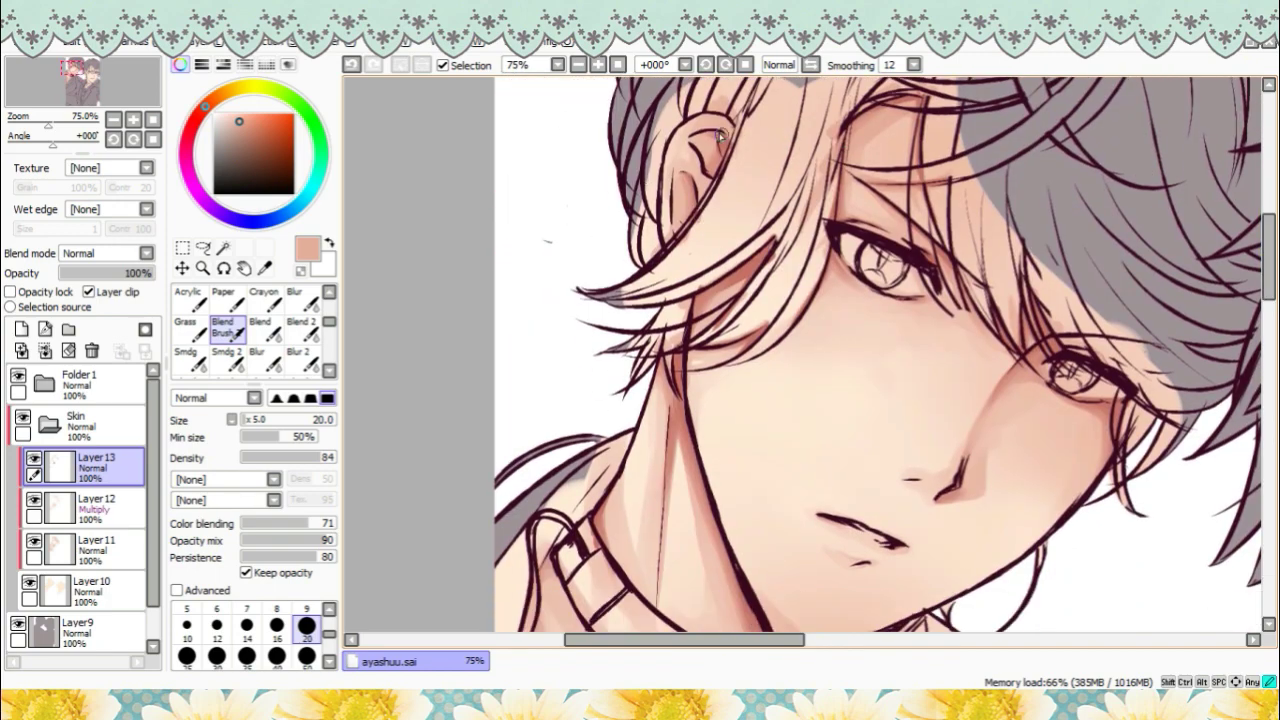
- Add another new clipped layer above Layer13 in the Skin folder
left_click(578, 64)
left_click_drag(748, 641, 792, 641)
left_click_drag(1267, 268, 1267, 292)
left_click(85, 426)
left_click(21, 329)
left_click(90, 292)
left_click(578, 64)
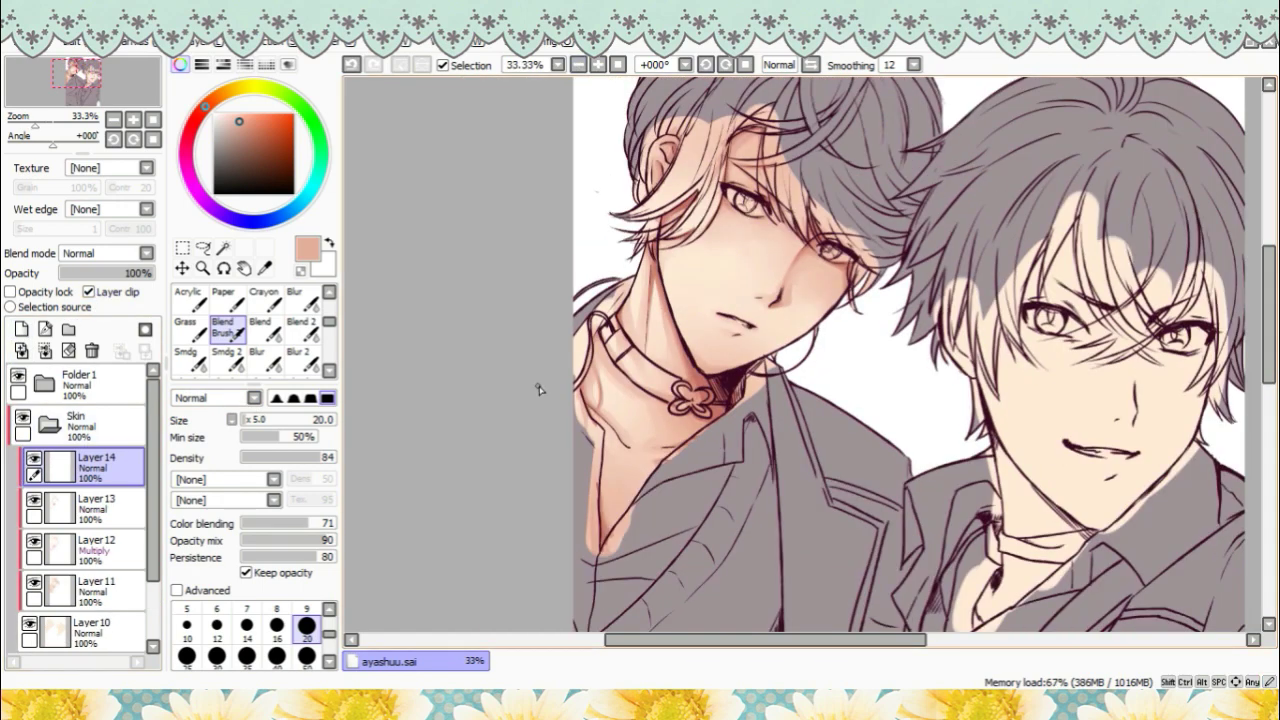
- Airbrush a soft reddish-brown shade sampled from the skin along the edge of the left character's face, using the AirBrush at size 500
key("alt")
left_click(697, 203)
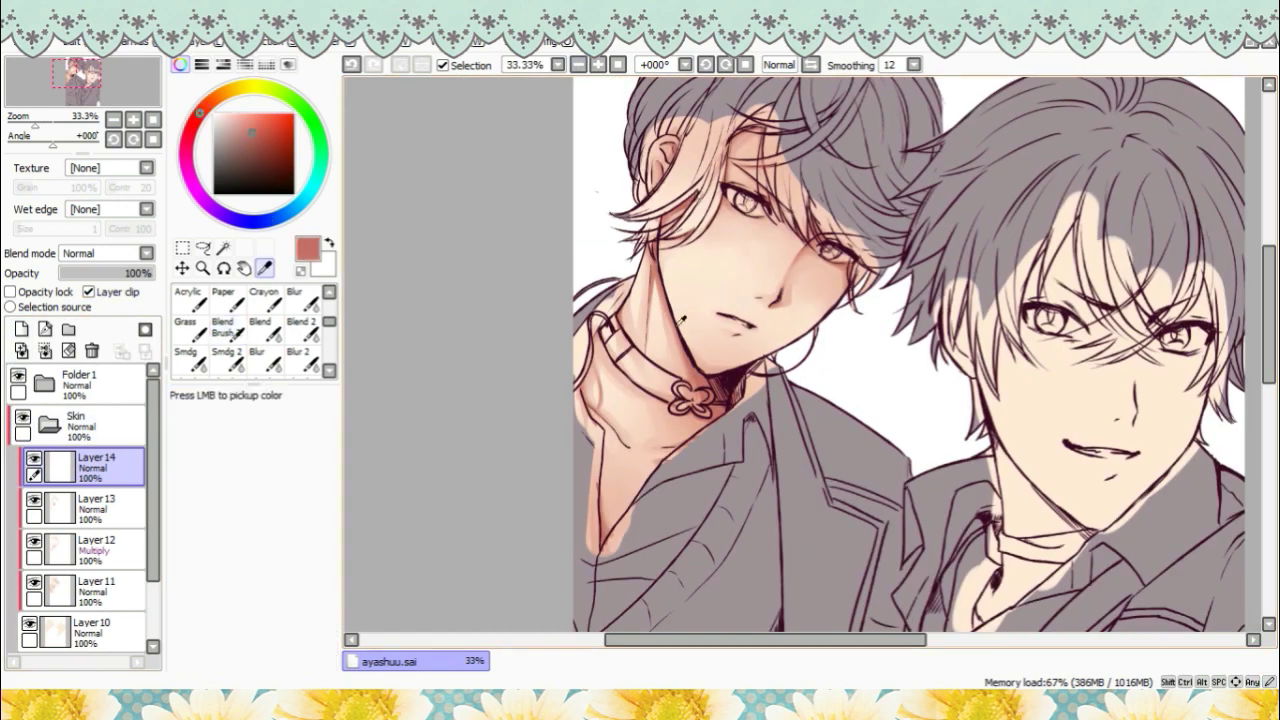
scroll(232, 307, "up", 5)
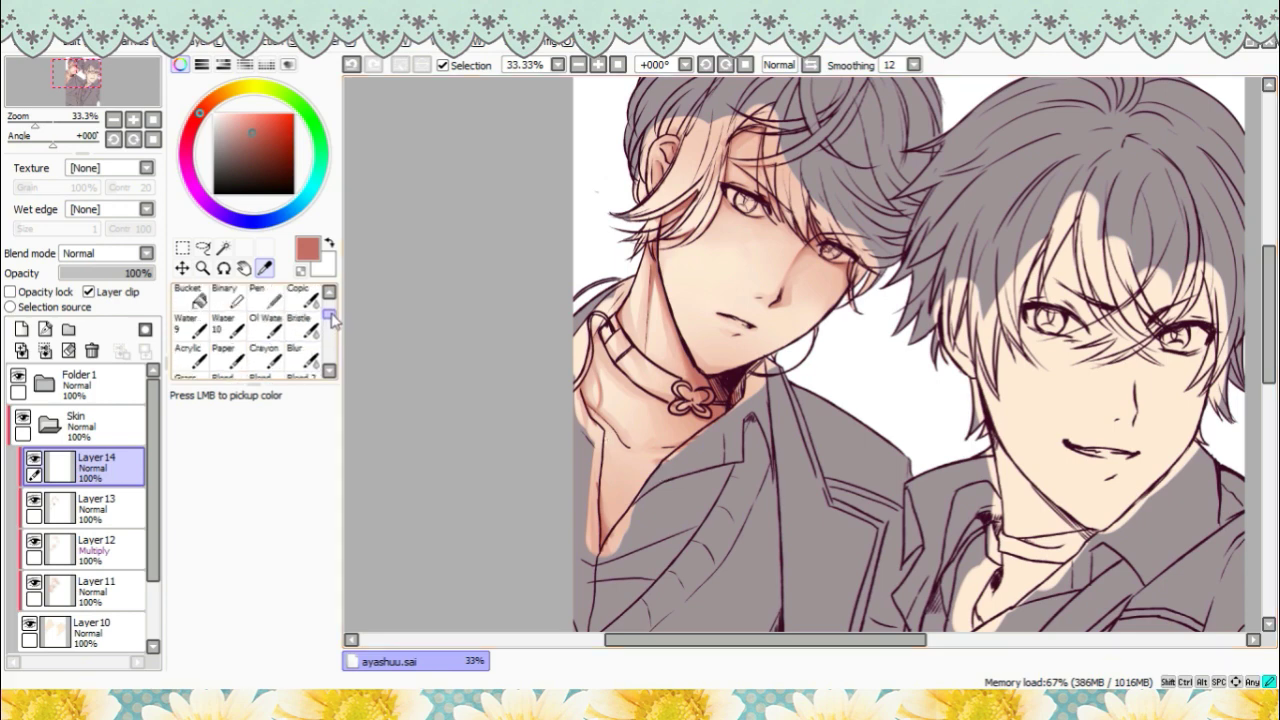
left_click(232, 305)
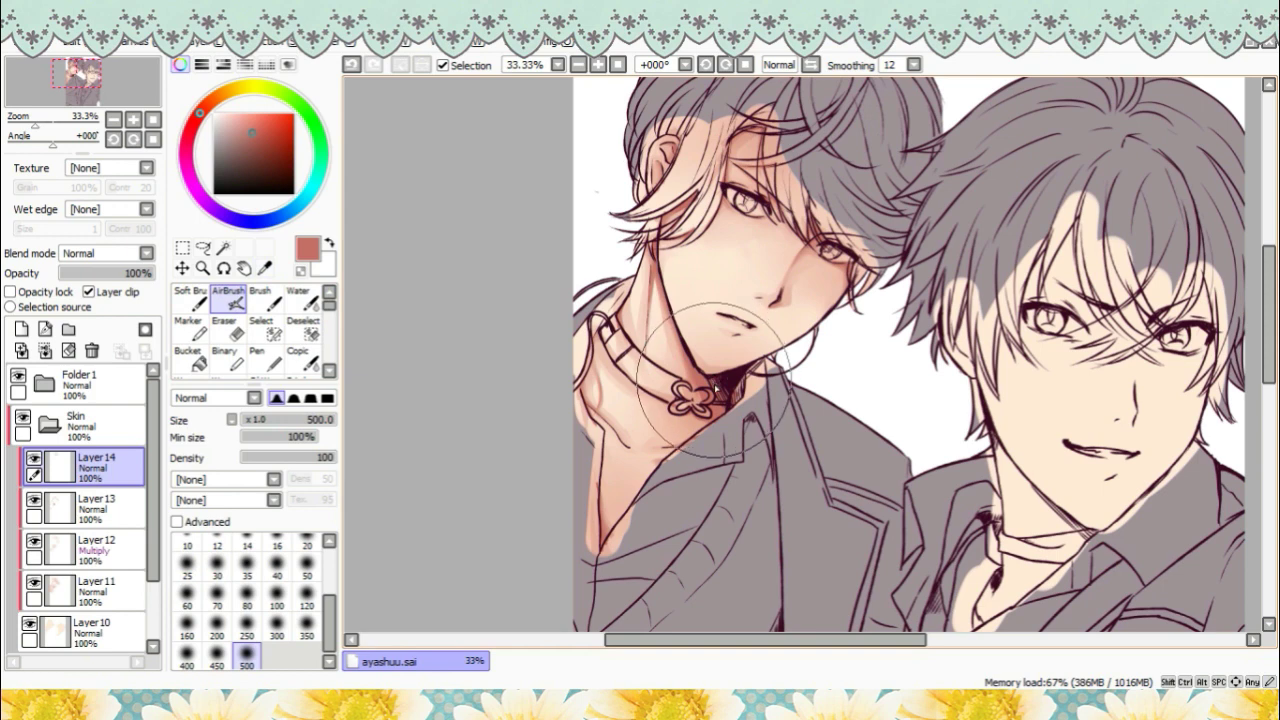
mouse_move(718, 448)
left_mouse_down()
mouse_move(708, 428)
mouse_move(722, 455)
left_mouse_up()
key("ctrl+z")
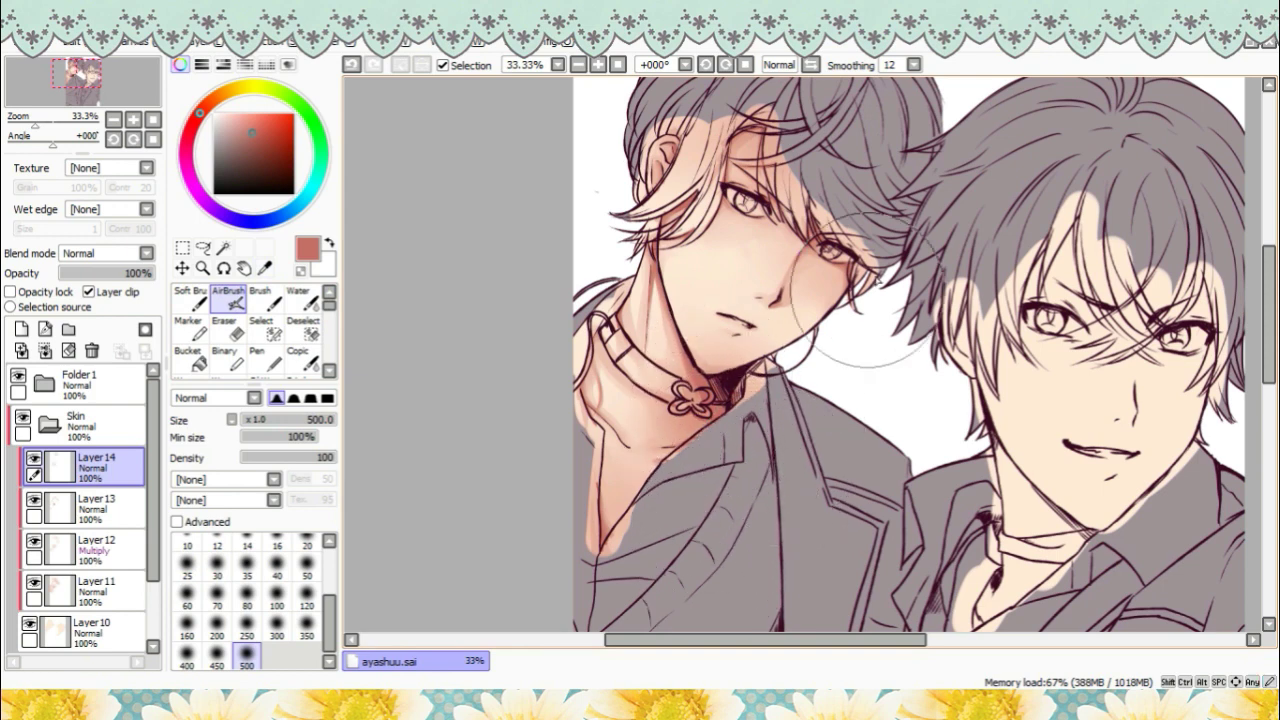
left_click_drag(868, 268, 856, 346)
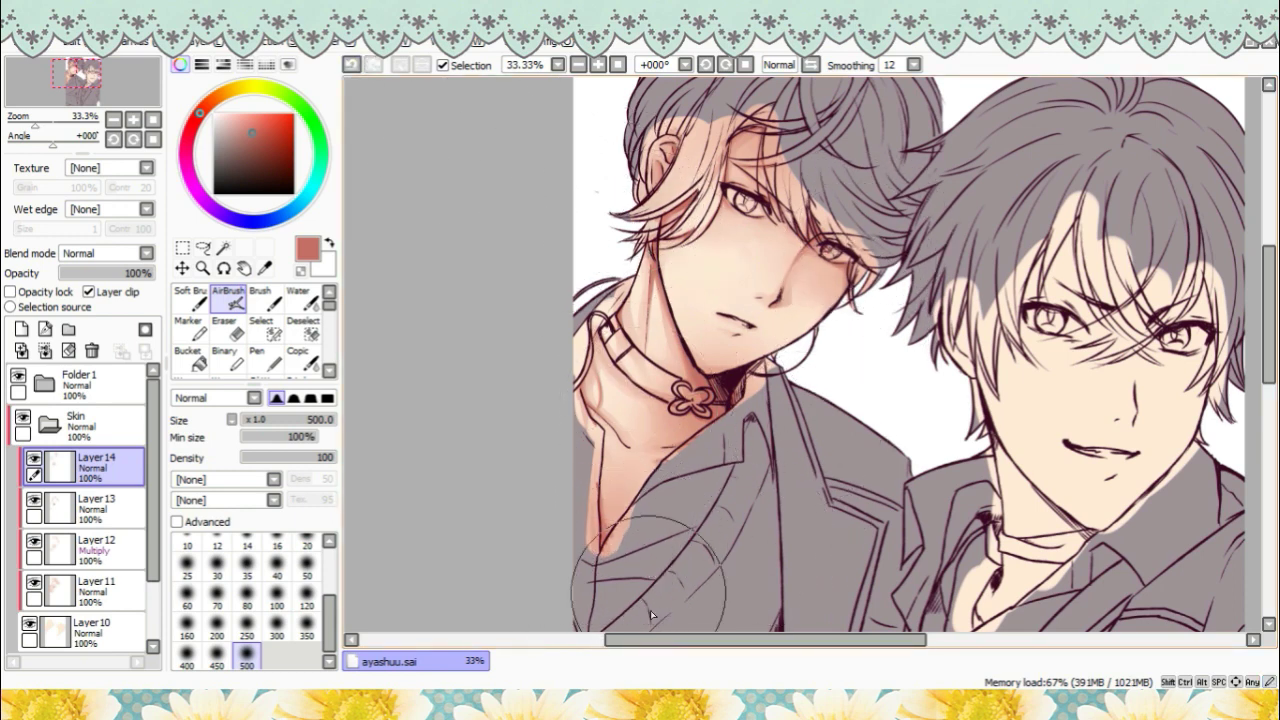
- Add a clipped Multiply layer above Layer14 and airbrush salmon-pink blush on the left character's cheeks, refining it at size 120
left_click(20, 330)
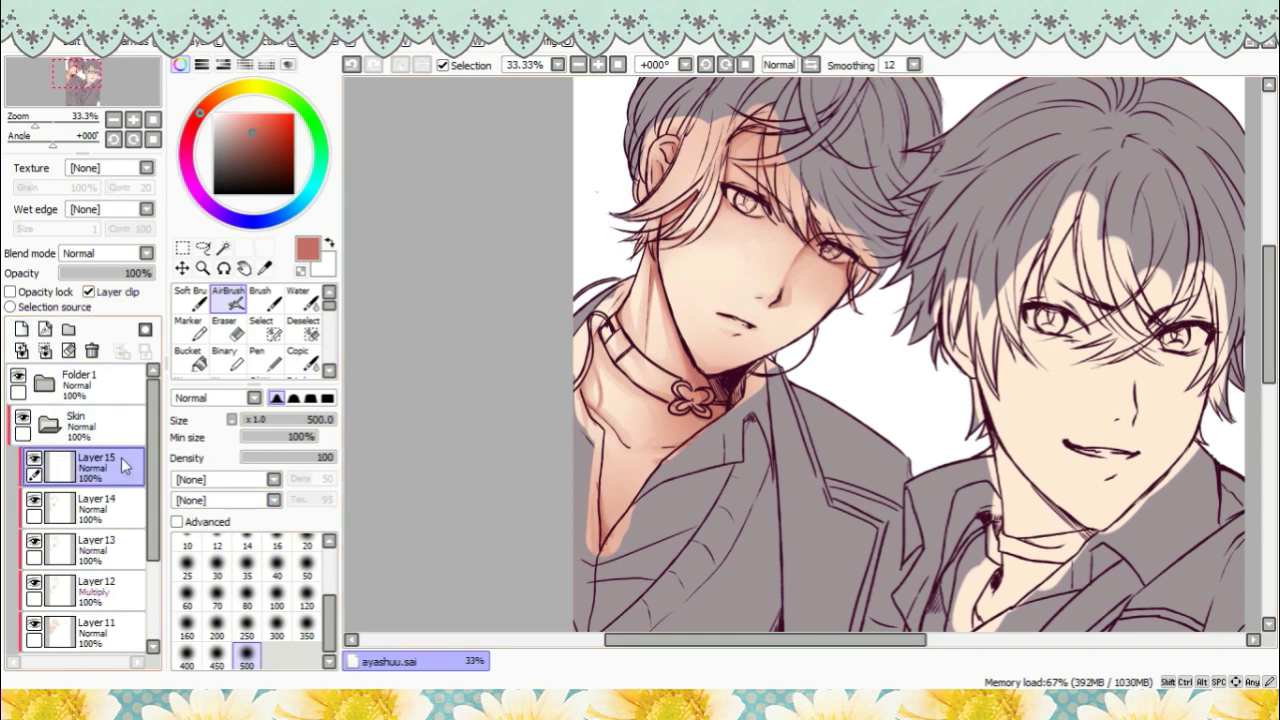
left_click(121, 285)
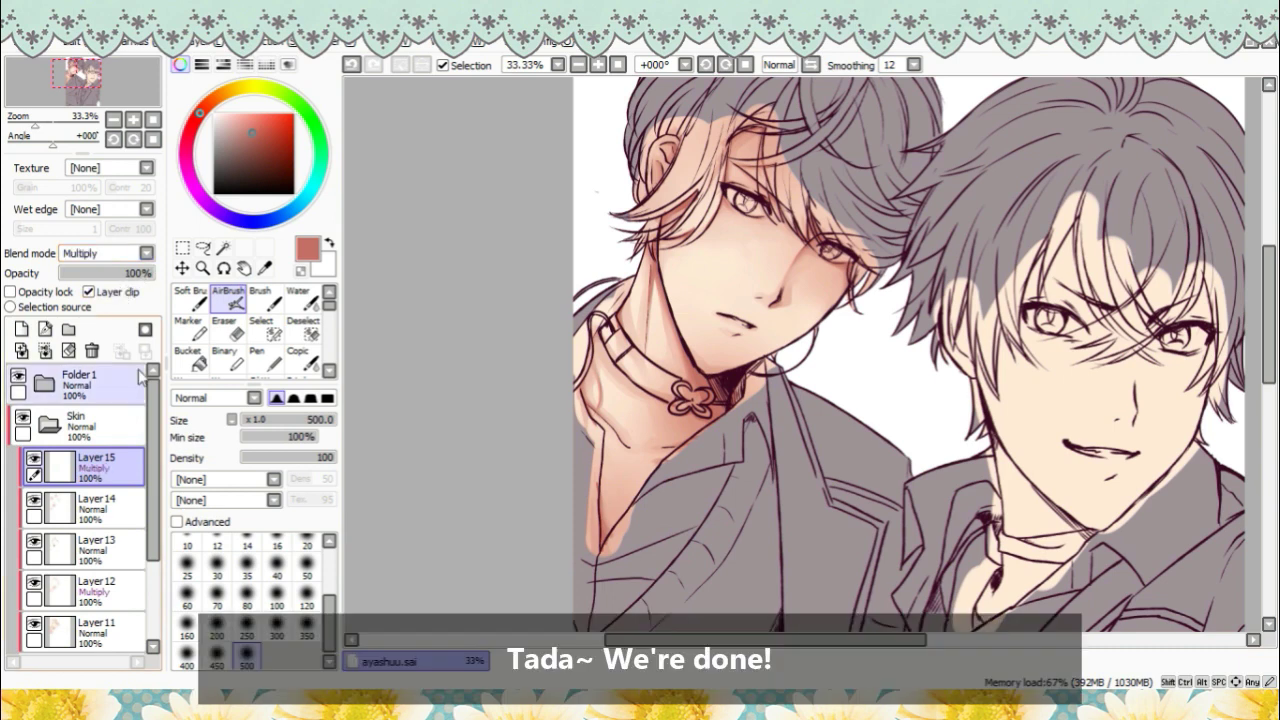
left_click(193, 126)
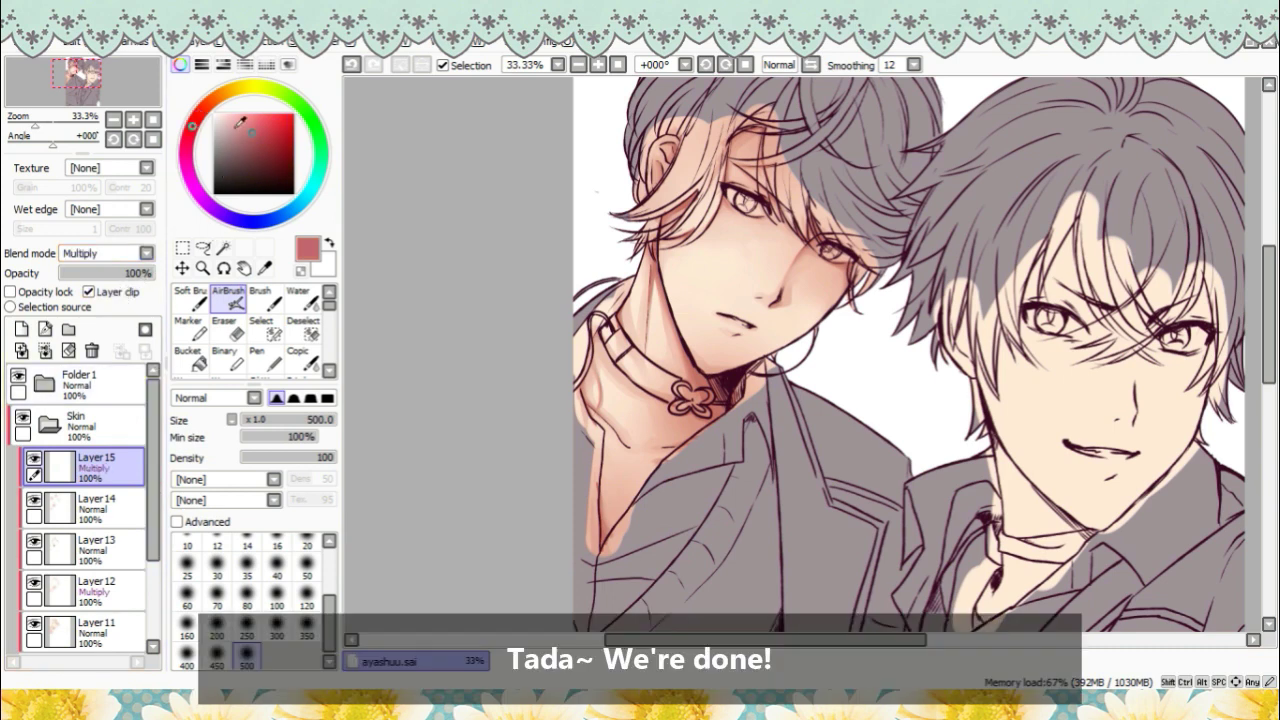
left_click_drag(257, 122, 250, 118)
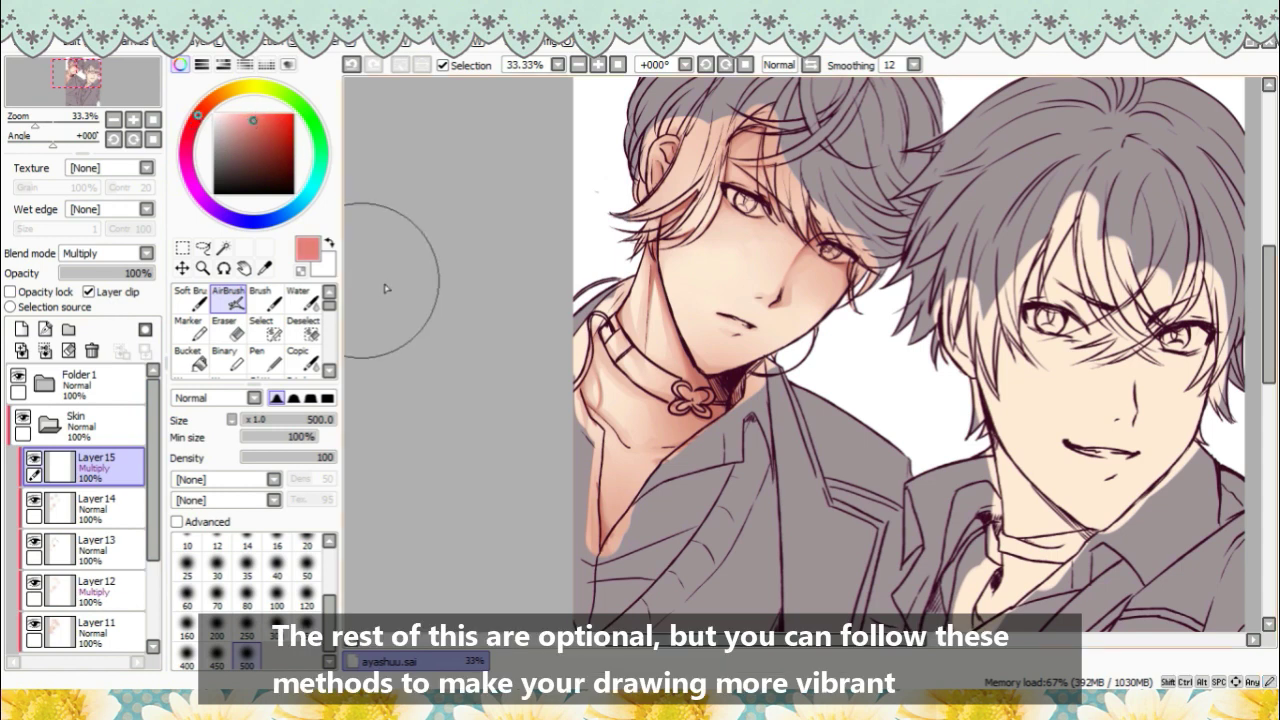
left_click_drag(713, 203, 725, 207)
mouse_move(829, 275)
left_mouse_down()
mouse_move(815, 282)
mouse_move(830, 292)
mouse_move(845, 277)
mouse_move(820, 288)
left_mouse_up()
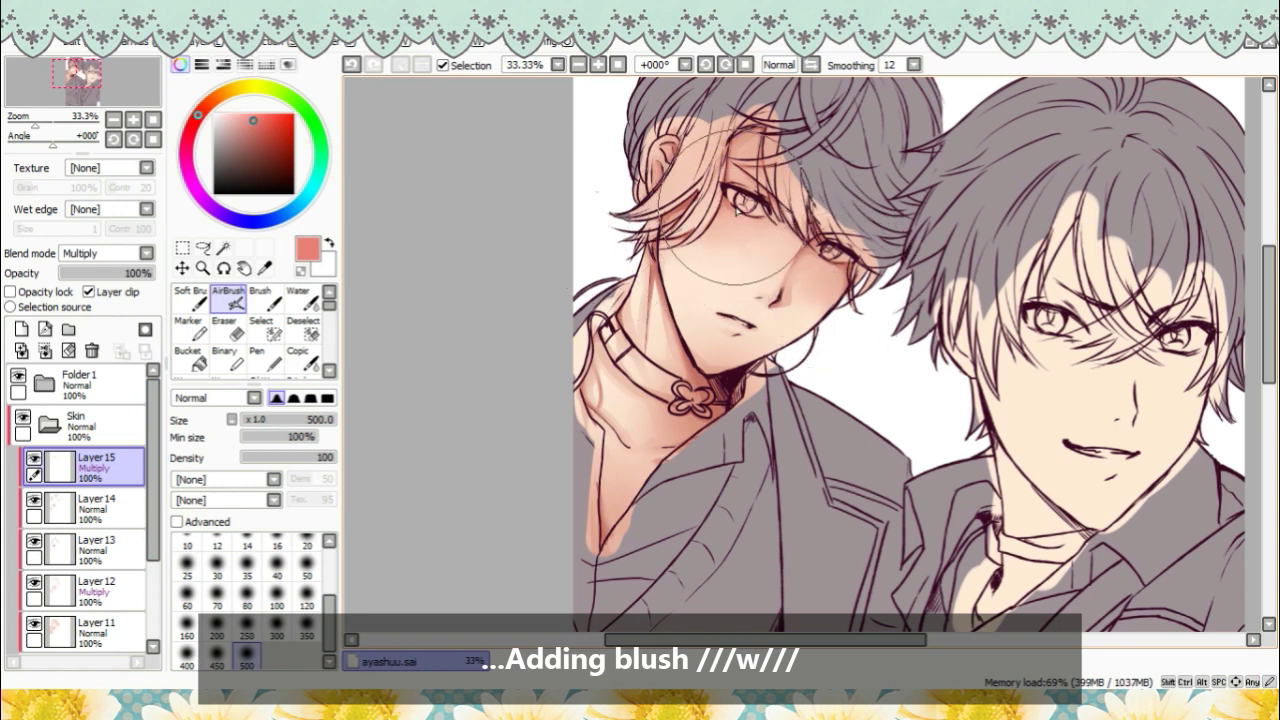
key("ctrl+z")
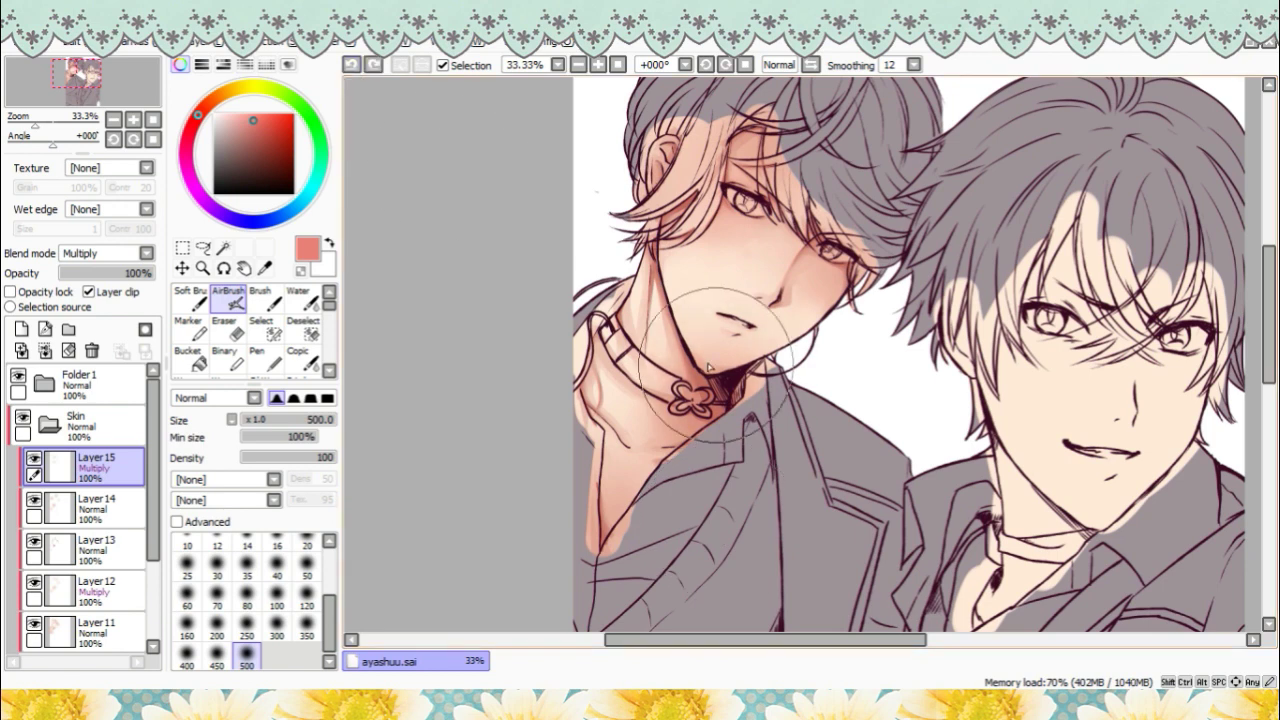
left_click(308, 597)
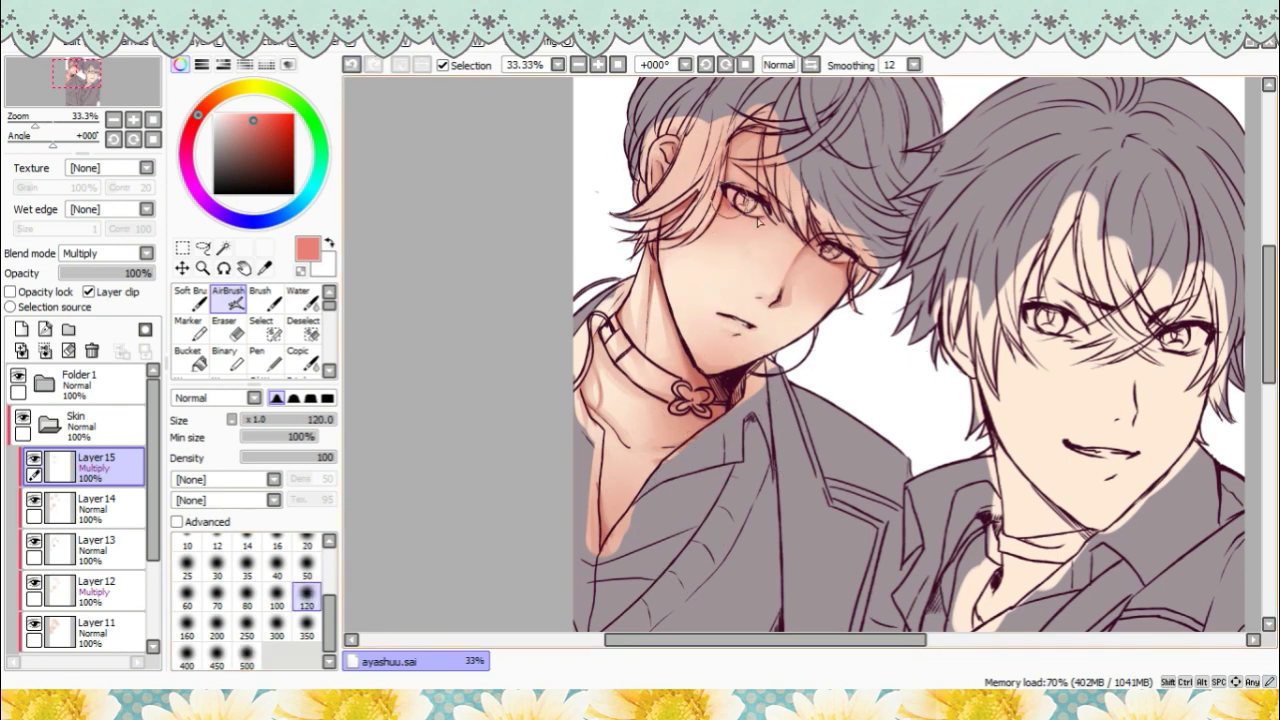
scroll(863, 432, "up", 1)
- Try airbrushing a pink tint over the left character's skin at size 500 on a new clipped Overlay layer
left_click(21, 329)
left_click(107, 294)
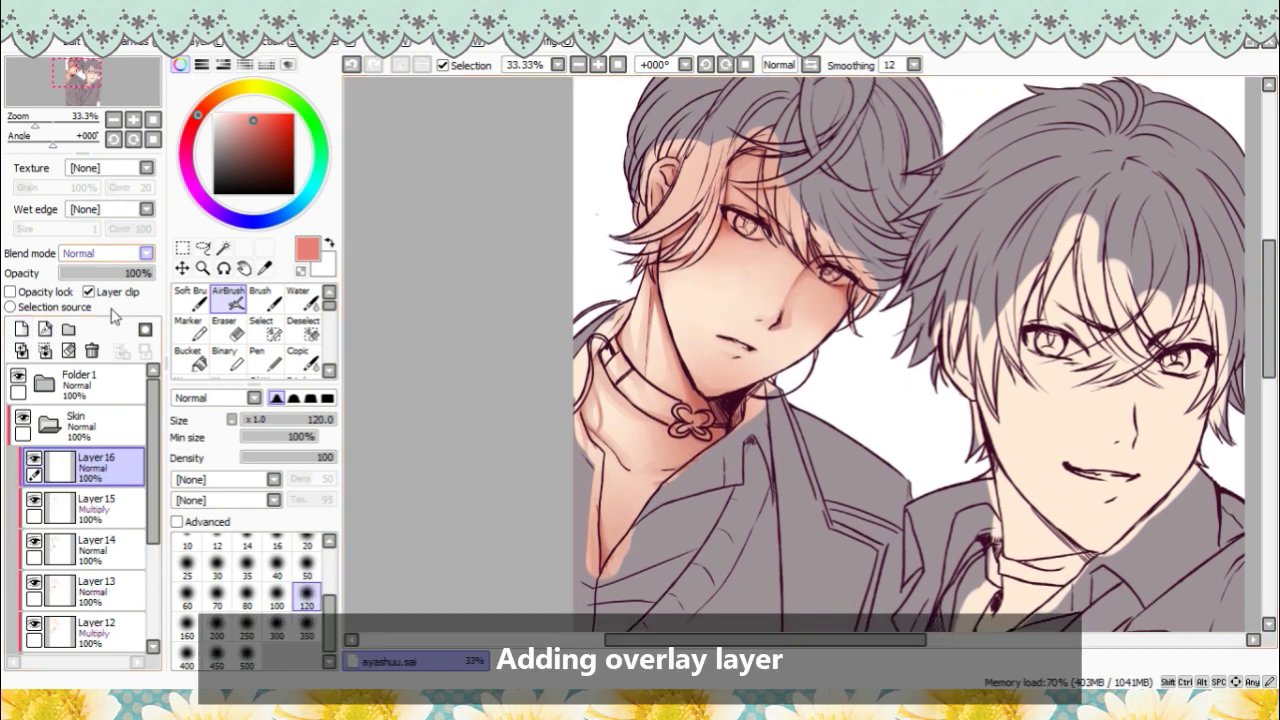
left_click(147, 254)
left_click(108, 306)
left_click_drag(330, 306, 331, 324)
left_click(192, 180)
left_click(248, 124)
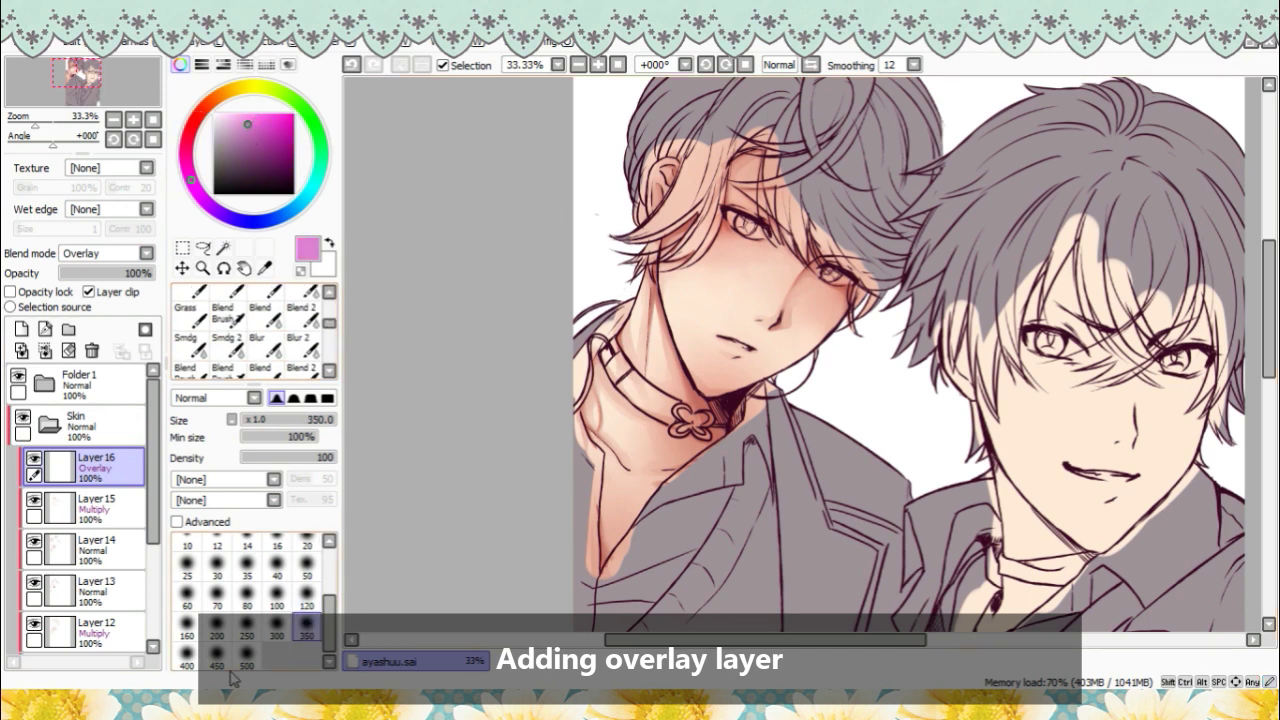
left_click(246, 658)
left_click(187, 146)
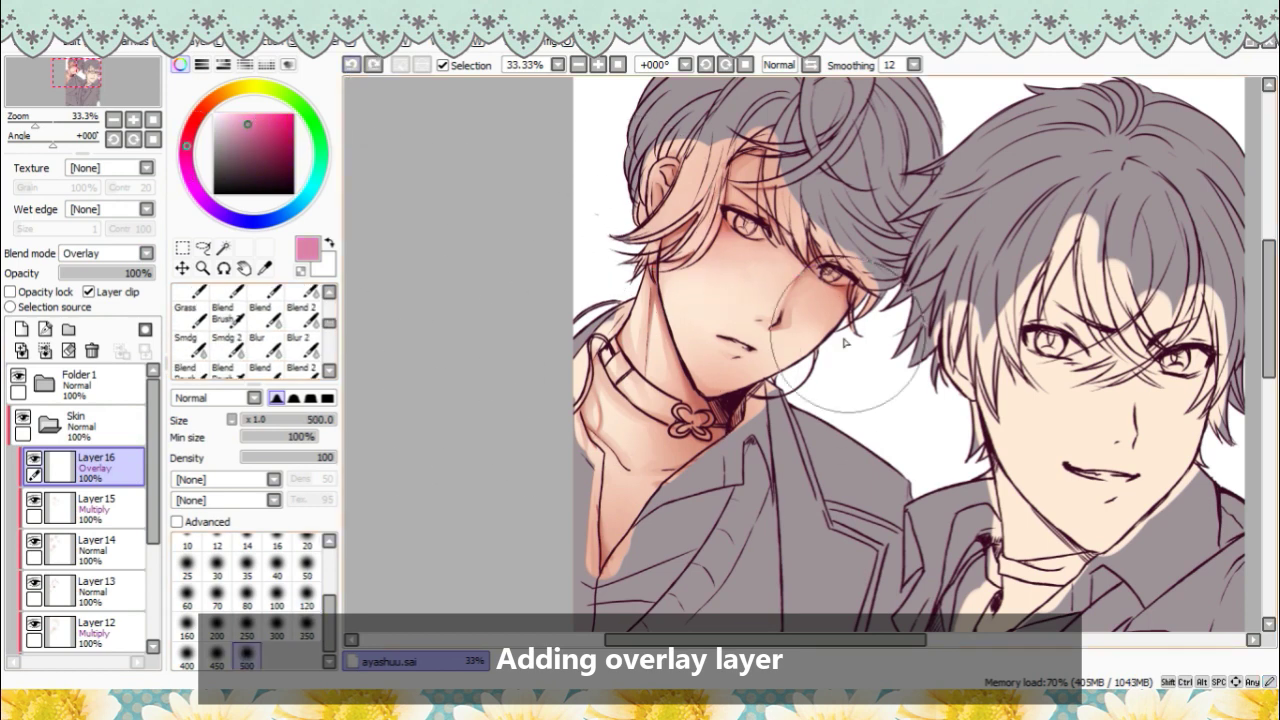
mouse_move(851, 337)
left_mouse_down()
mouse_move(836, 322)
mouse_move(722, 480)
left_mouse_up()
left_click(351, 65)
- Try a teal tint on the Overlay layer, undo it and delete that layer
left_click(317, 179)
left_click(351, 66)
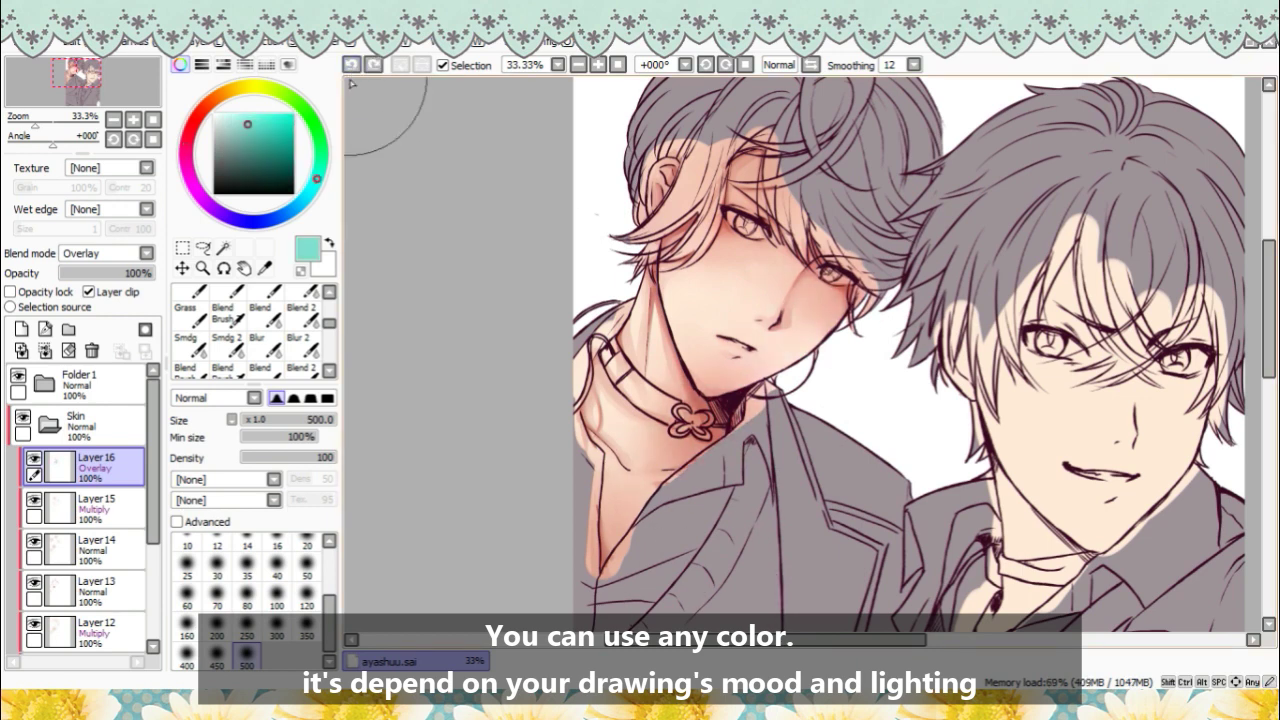
left_click(91, 350)
- Add a new clipped Overlay layer above Layer15 and airbrush a rose-pink tint over the left character's face at size 500
left_click(21, 329)
left_click(89, 292)
left_click(190, 130)
left_click(253, 126)
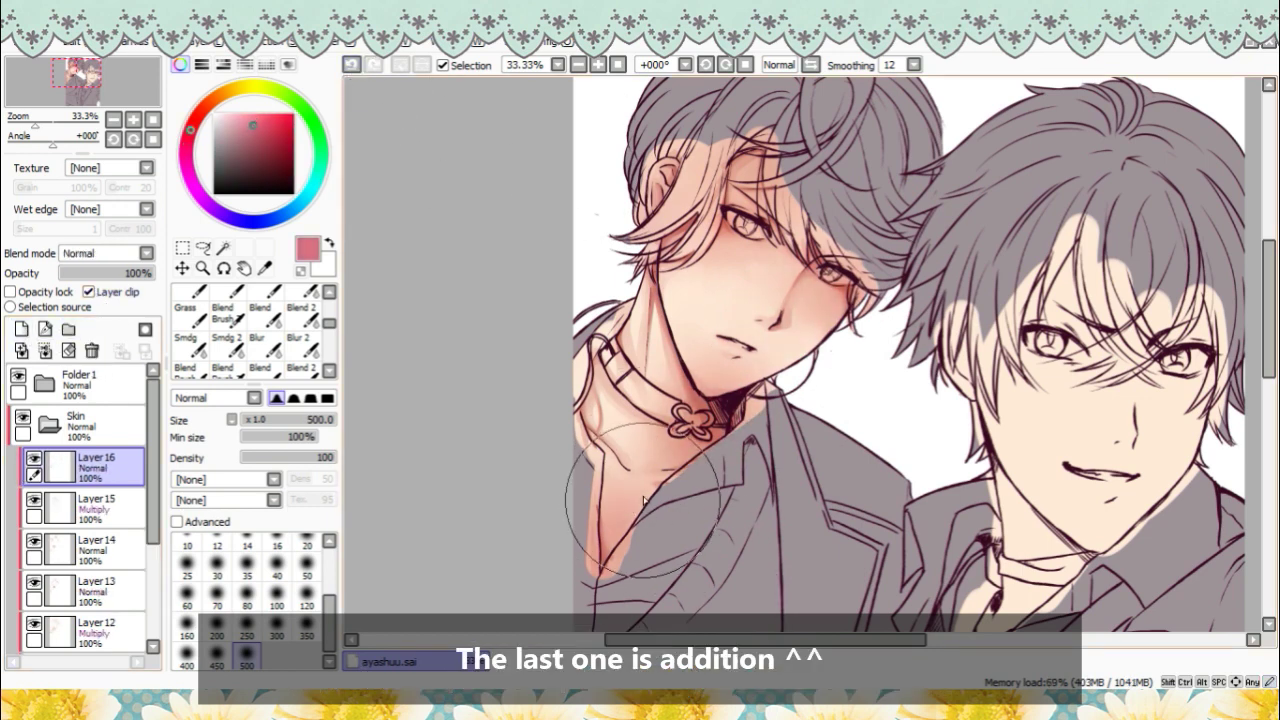
left_click(106, 253)
left_click(100, 307)
left_click_drag(822, 310, 696, 282)
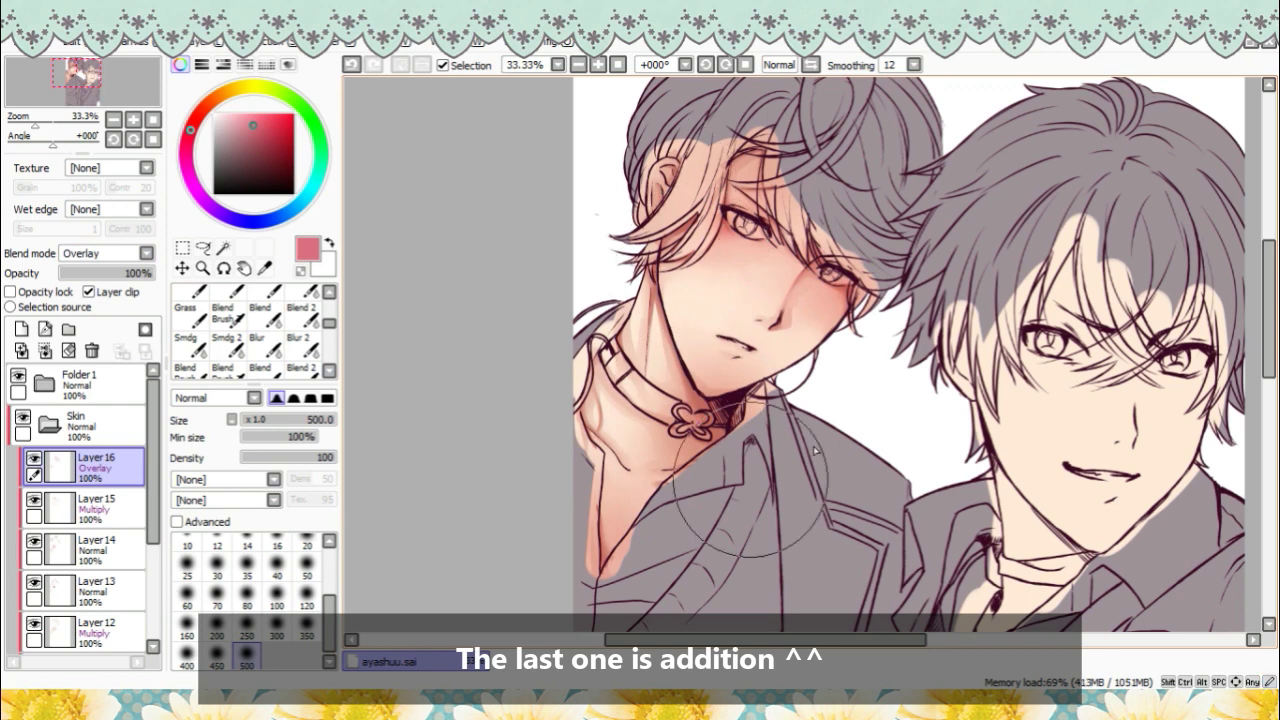
- Add a clipped Addition layer above Layer16 and lightly airbrush a sampled skin tone, darkened to muted brown, over the left character's skin
left_click(21, 328)
left_click(104, 326)
left_click(265, 268)
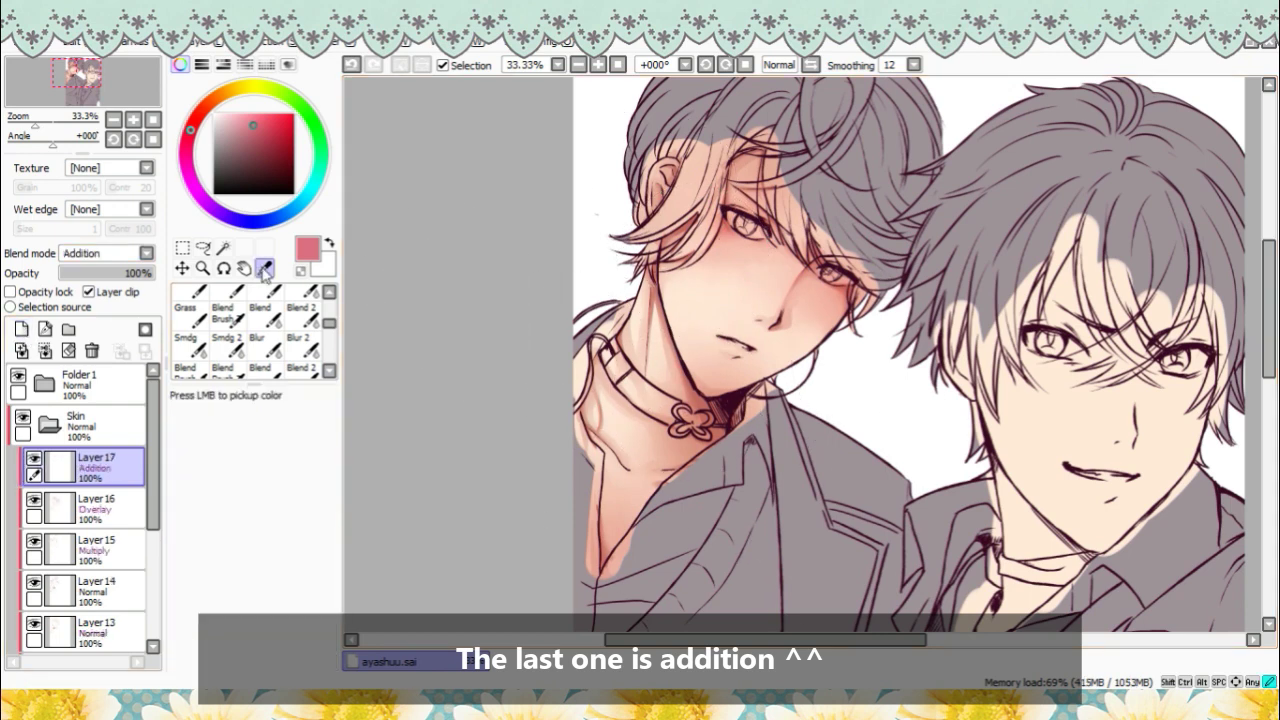
left_click(712, 460)
left_click_drag(329, 323, 329, 300)
left_click(230, 300)
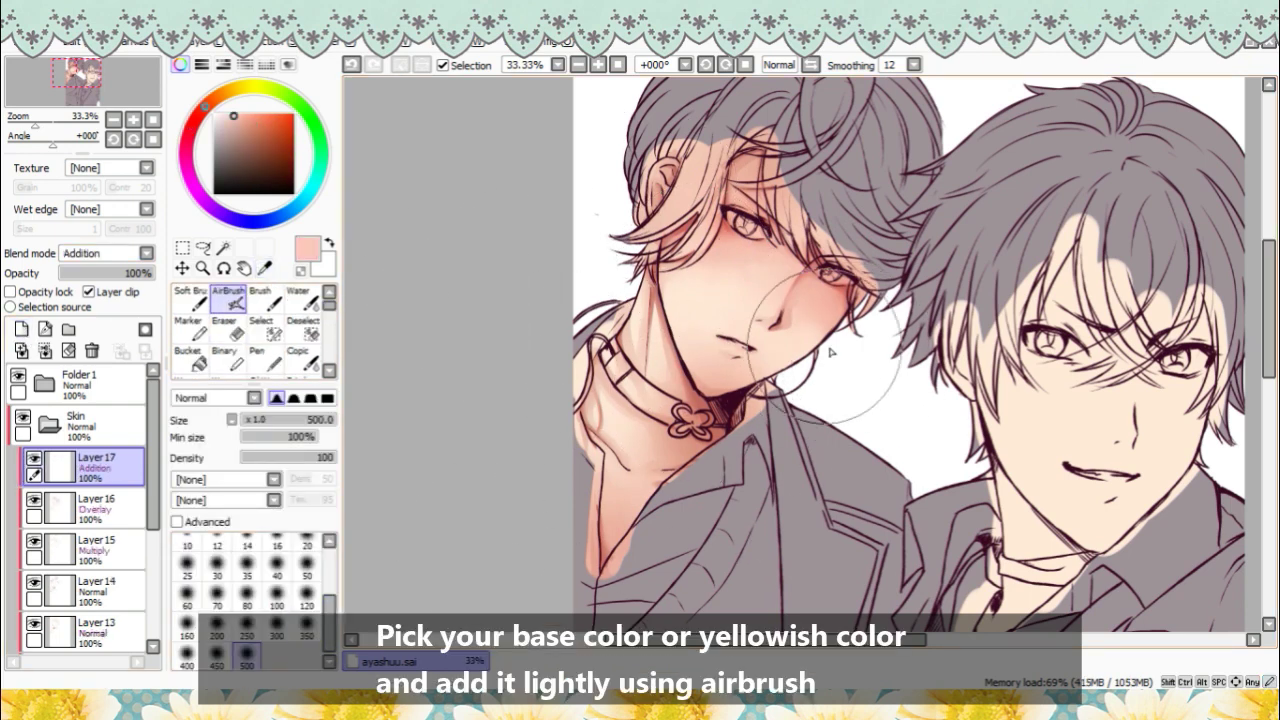
mouse_move(824, 348)
left_mouse_down()
mouse_move(748, 268)
mouse_move(752, 198)
mouse_move(600, 504)
mouse_move(759, 370)
mouse_move(640, 163)
mouse_move(642, 320)
mouse_move(632, 290)
mouse_move(645, 300)
mouse_move(595, 367)
mouse_move(637, 249)
left_mouse_up()
key("ctrl+z")
left_click(242, 135)
left_click(352, 64)
- Draw crisp highlights on the left character's ear on the Addition layer, using the textured Pen at size 9 in light orange
left_click_drag(730, 639, 771, 636)
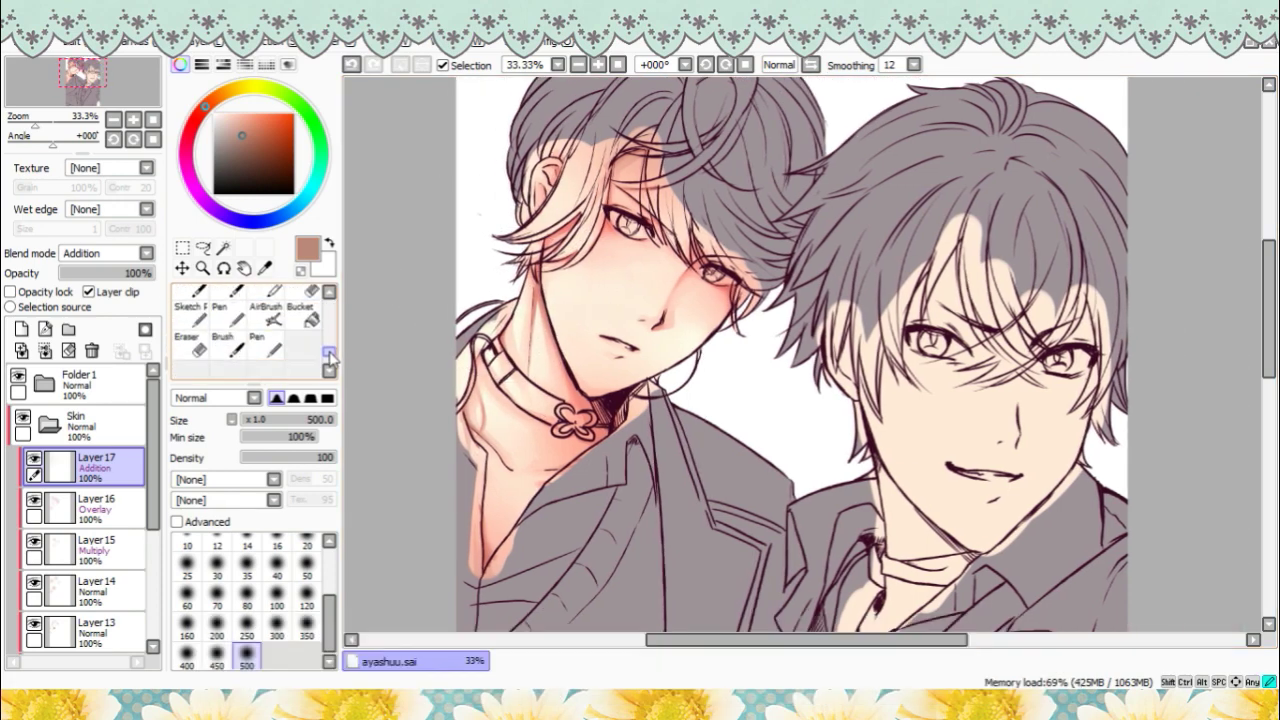
left_click(598, 64)
left_click(598, 64)
left_click_drag(749, 648, 745, 648)
left_click_drag(1269, 300, 1269, 270)
left_click(329, 541)
left_click(306, 597)
left_click_drag(243, 135, 255, 124)
left_click(598, 64)
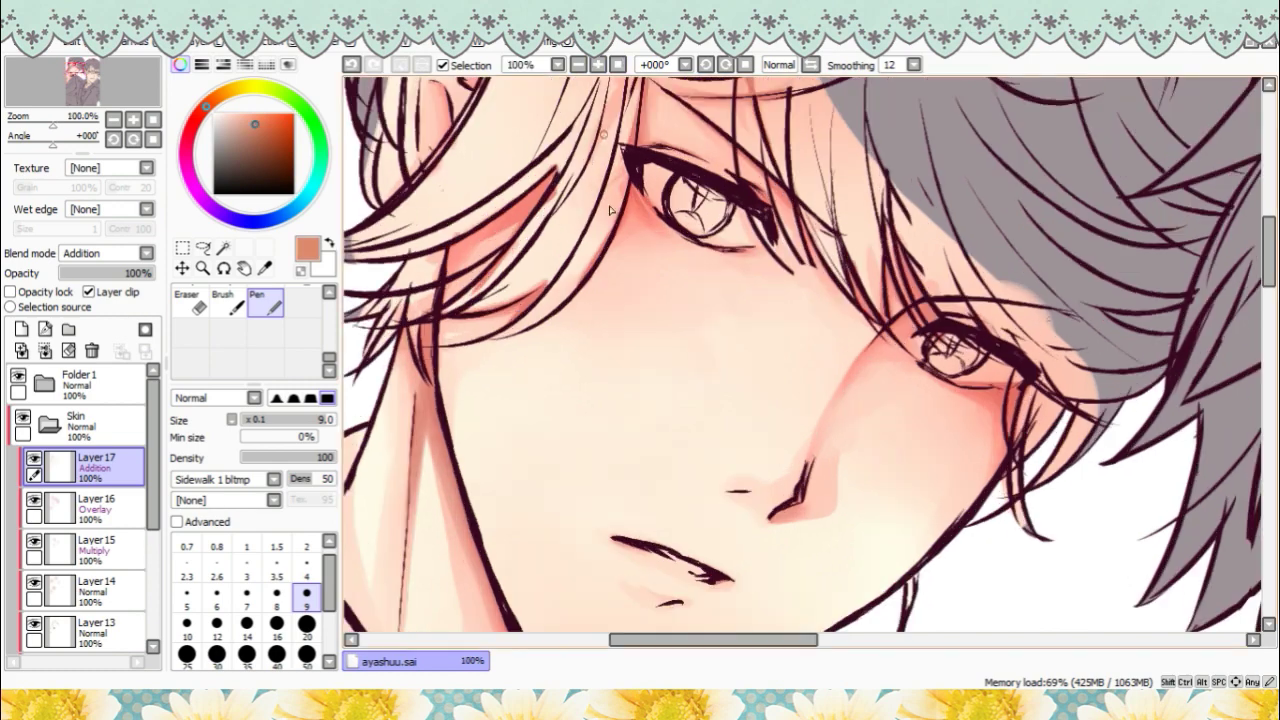
left_click_drag(716, 642, 684, 642)
left_click_drag(1269, 252, 1269, 235)
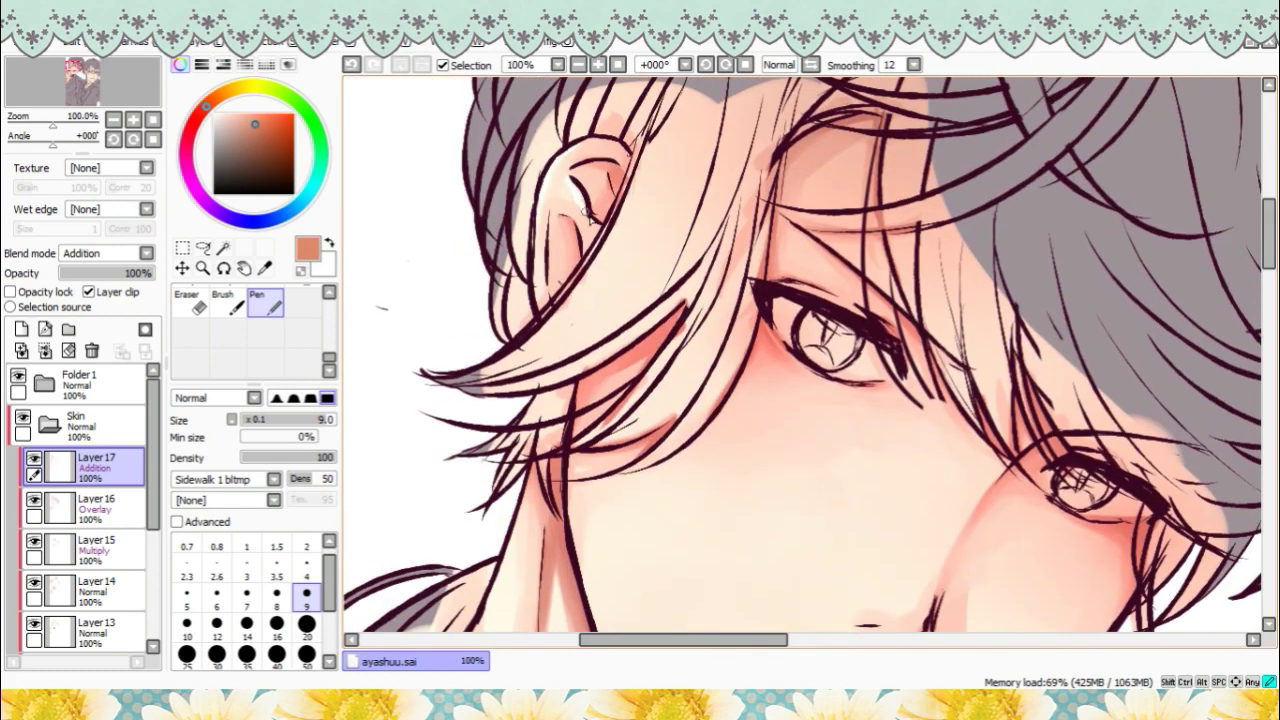
- Draw thin highlights along the left character's neck line, jaw edge, lower lip and nose
scroll(590, 222, "down", 3)
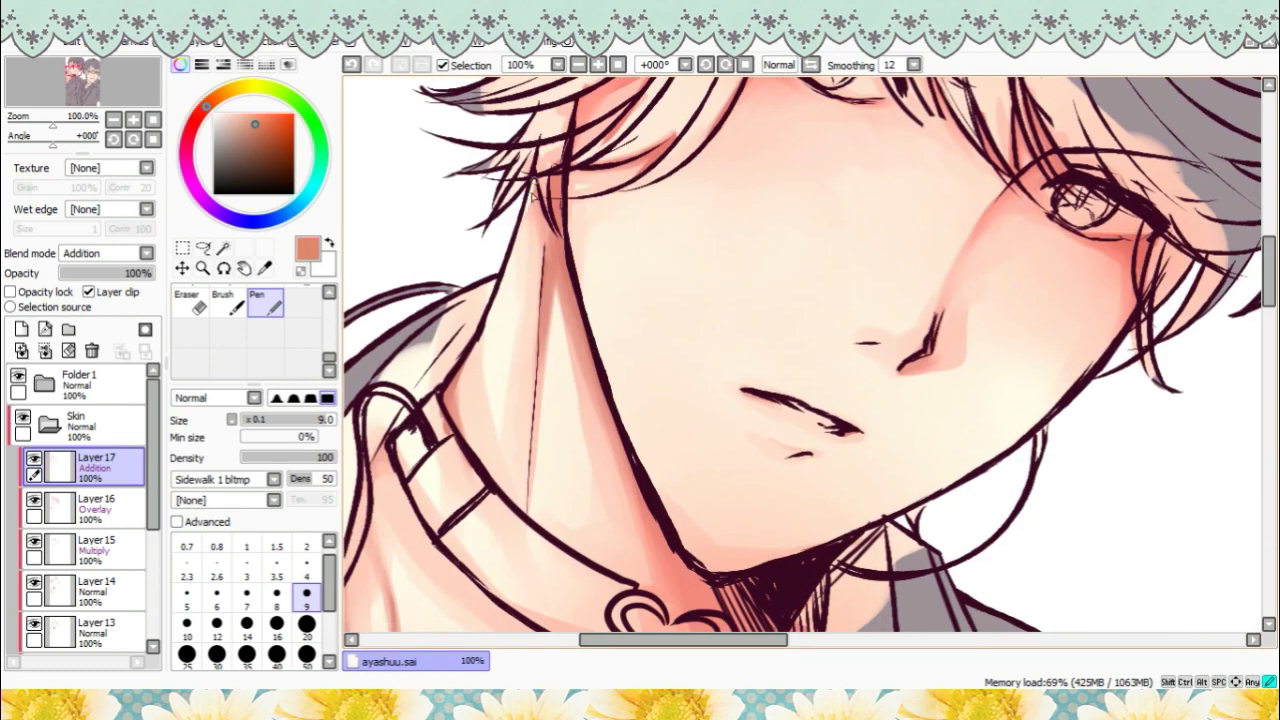
left_click_drag(541, 282, 525, 508)
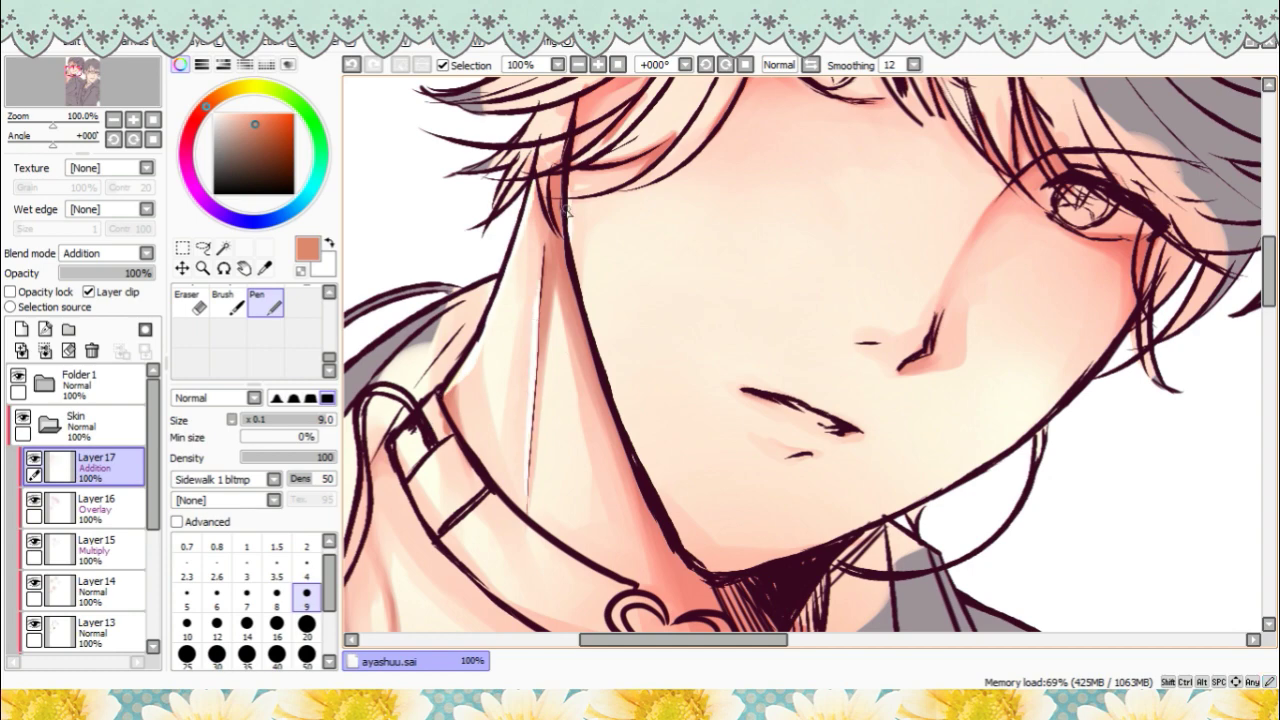
left_click_drag(805, 431, 818, 435)
left_click_drag(698, 642, 720, 642)
left_click_drag(812, 356, 823, 350)
- Add finer highlights along the left character's nose bridge and around the eyes with the Pen at size 4
left_click(306, 568)
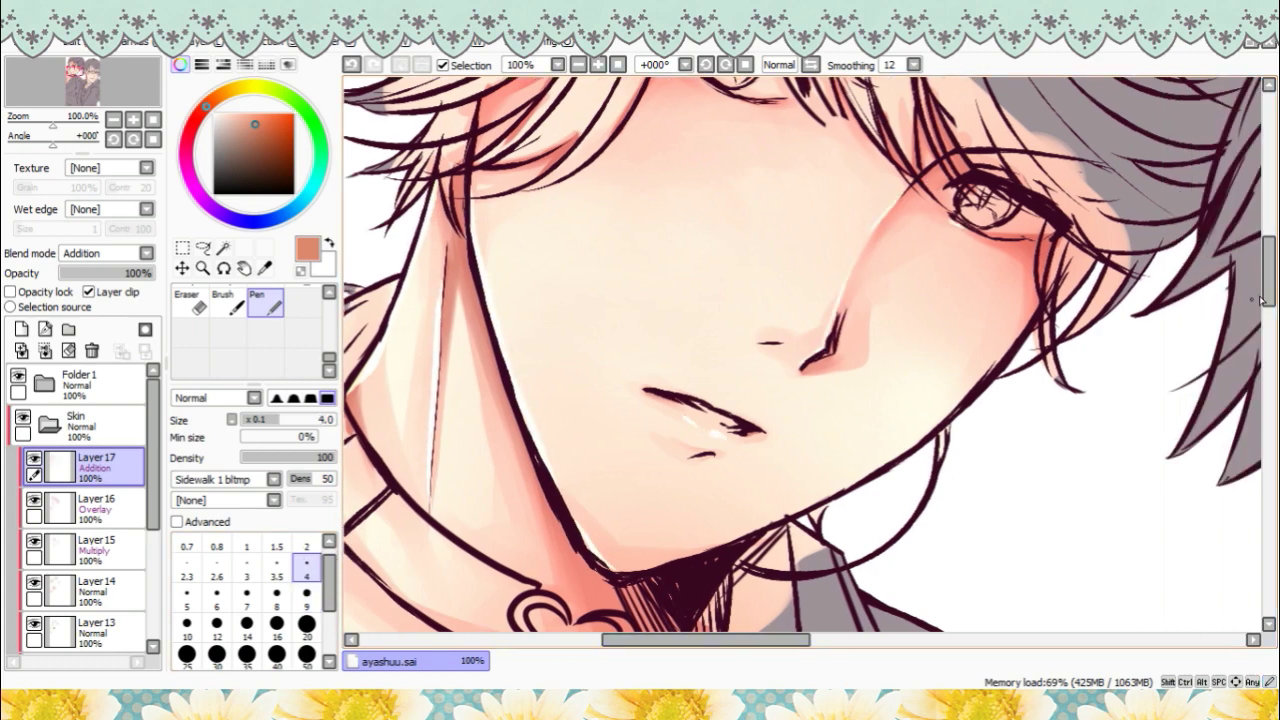
scroll(1262, 298, "up", 3)
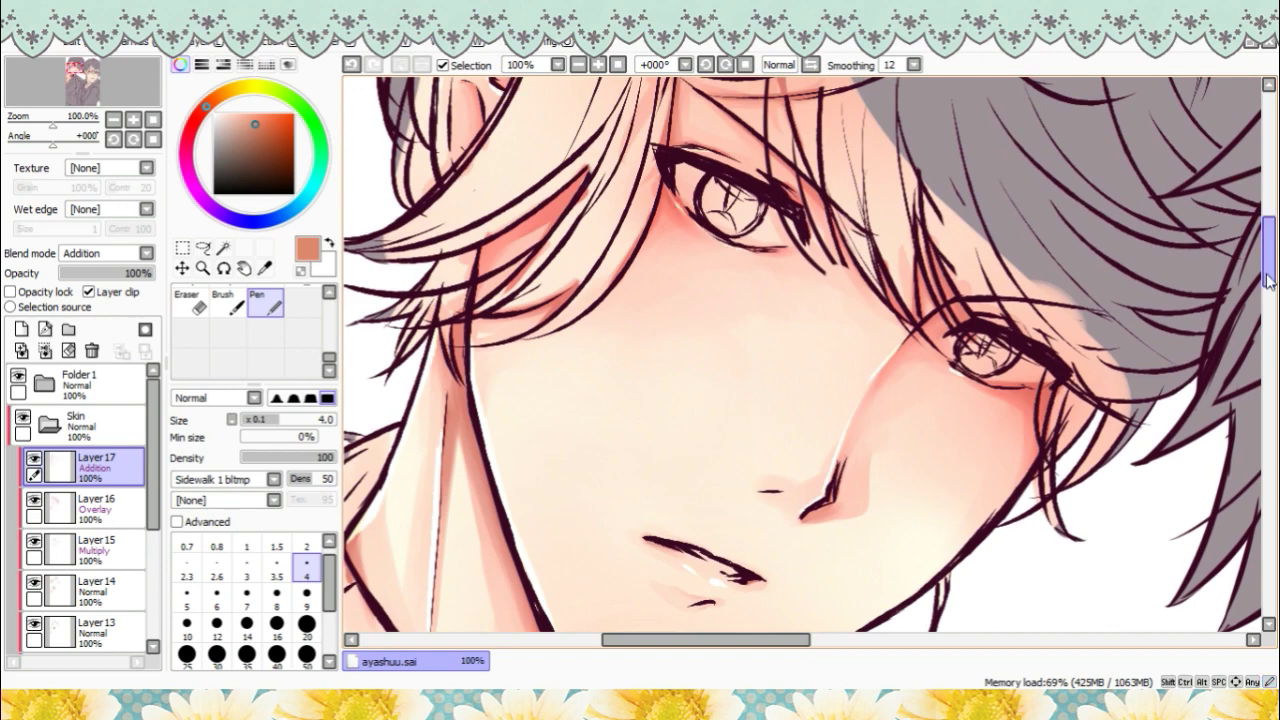
scroll(1268, 282, "up", 2)
left_click_drag(1268, 255, 1269, 281)
- Dot small round highlights on both of the left character's cheeks with the untextured Pen at sizes 20 and 9
left_click(307, 626)
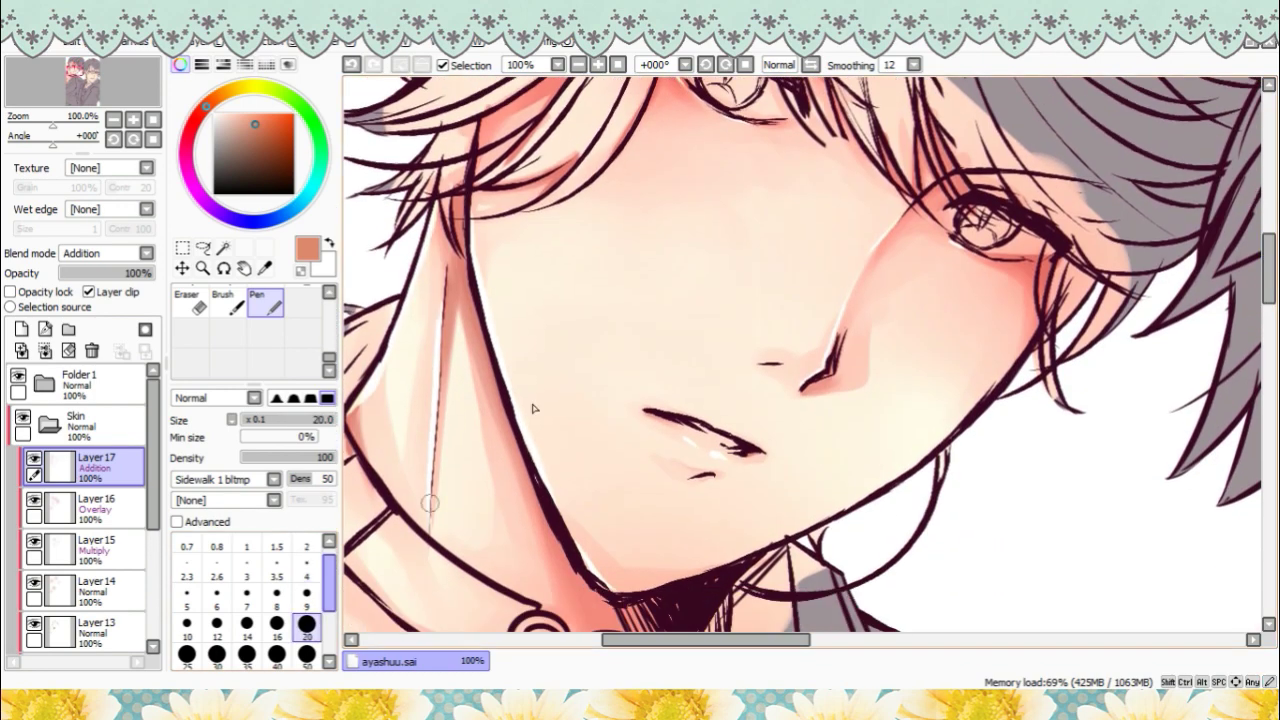
key("ctrl+z")
scroll(230, 310, "up", 1)
left_click(228, 308)
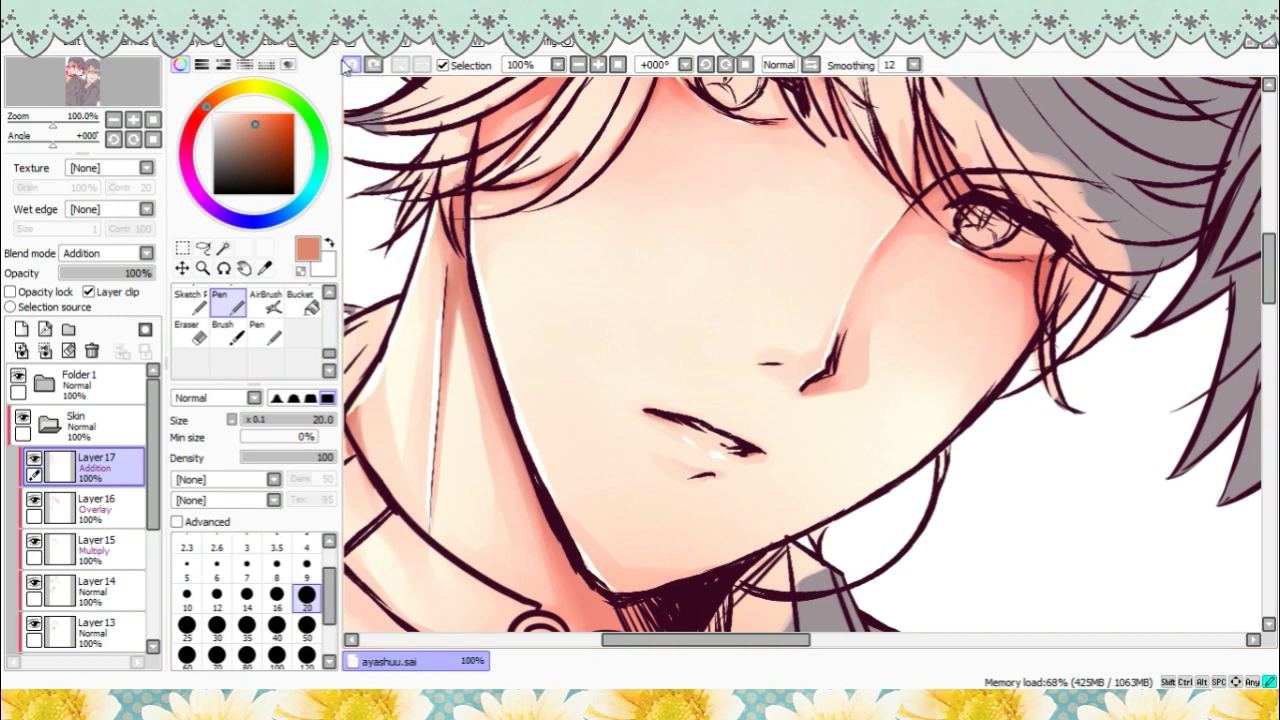
left_click(758, 160)
scroll(1272, 290, "up", 5)
key("bracketleft")
key("bracketleft")
key("bracketleft")
key("bracketleft")
key("bracketleft")
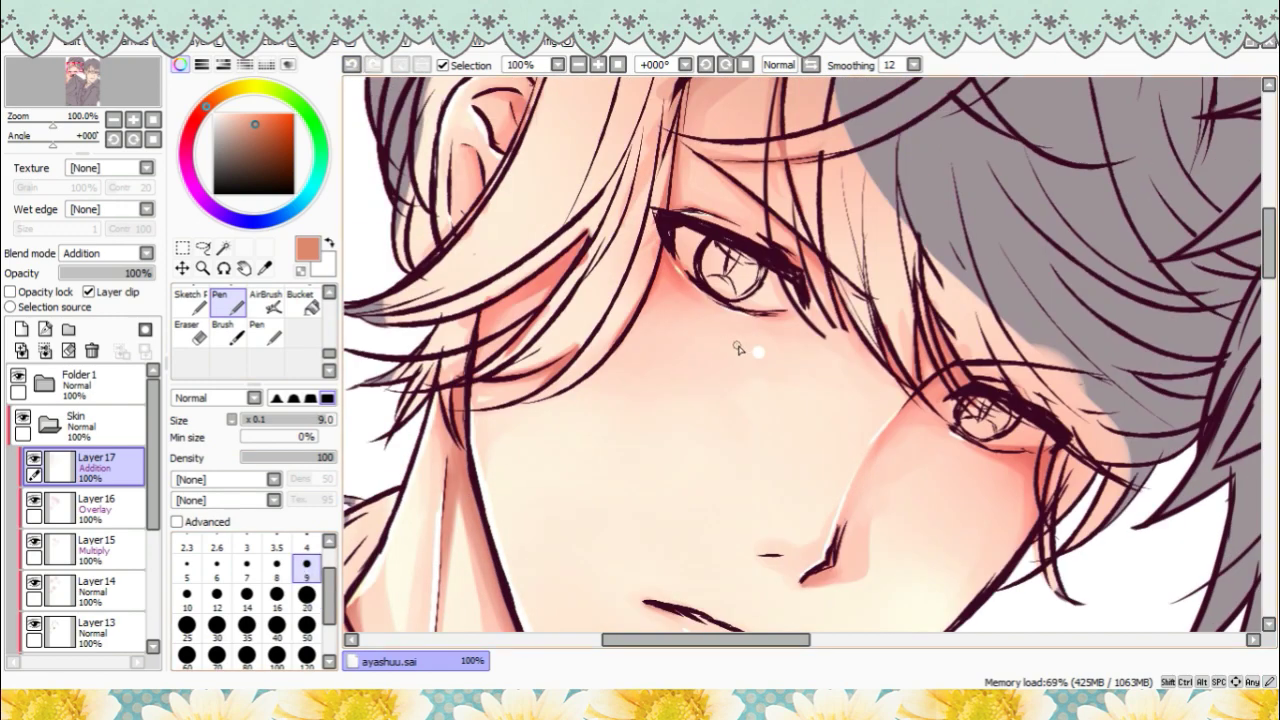
key("ctrl+z")
scroll(1007, 490, "down", 7)
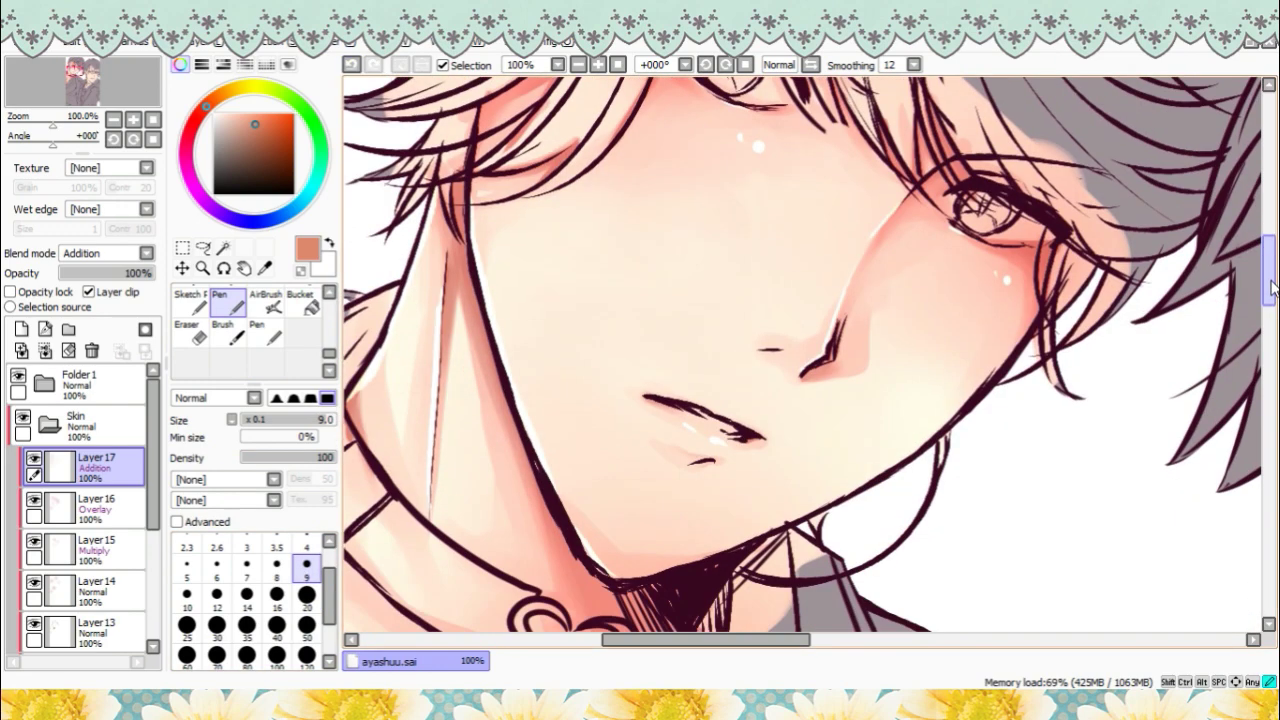
- Draw a thin highlight along the left character's collarbone with the Pen at size 9, undoing the size 20 attempt
key("bracketright")
key("bracketright")
key("bracketright")
key("bracketright")
key("bracketright")
left_click_drag(733, 640, 665, 640)
left_click_drag(1269, 285, 1269, 322)
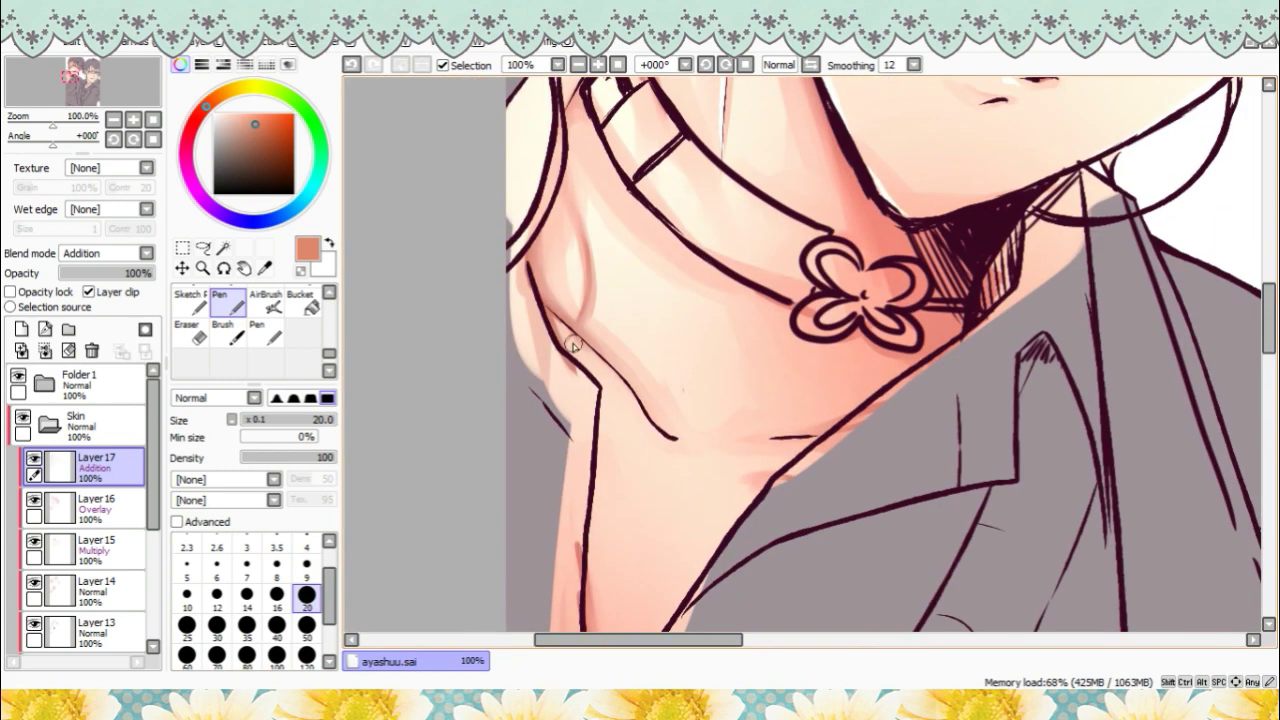
left_click_drag(628, 391, 660, 443)
key("ctrl+z")
left_click(307, 569)
left_click_drag(596, 353, 632, 394)
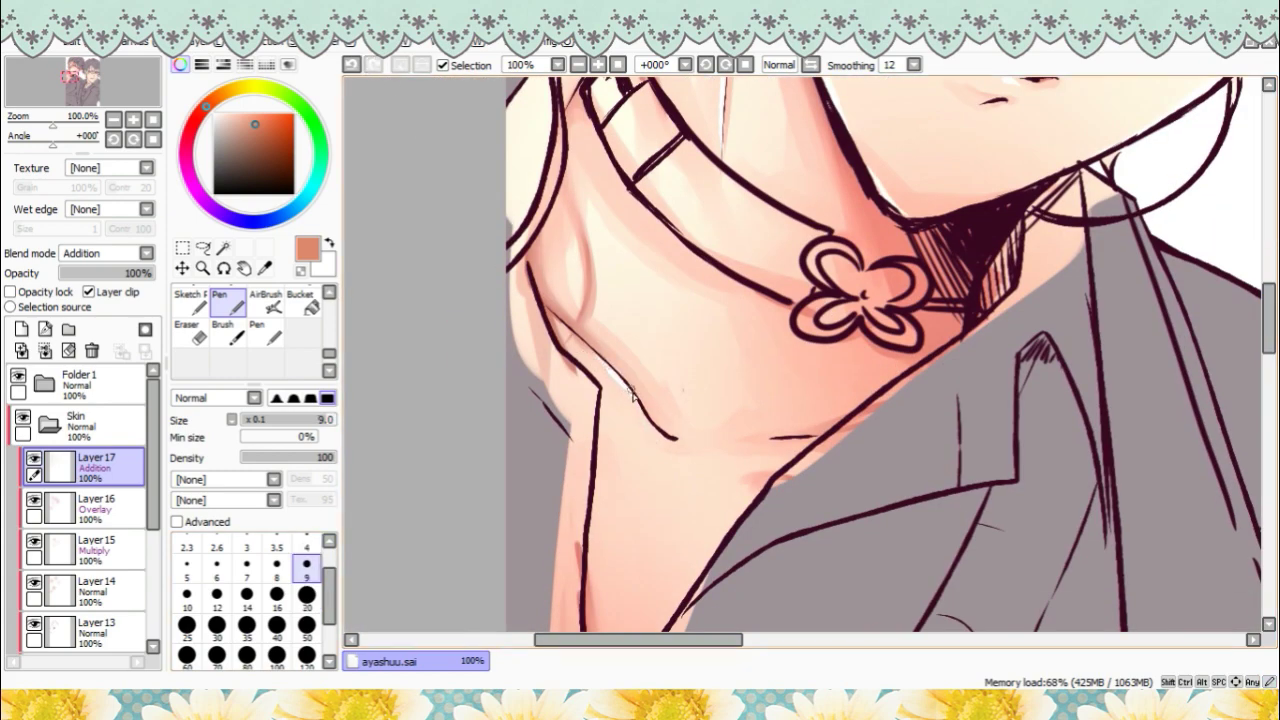
- Activate the base skin layer, Layer10, and set a light salmon shadow colour for the Pen at size 35
left_click(620, 65)
left_click_drag(1269, 342, 1269, 303)
left_click_drag(883, 640, 897, 642)
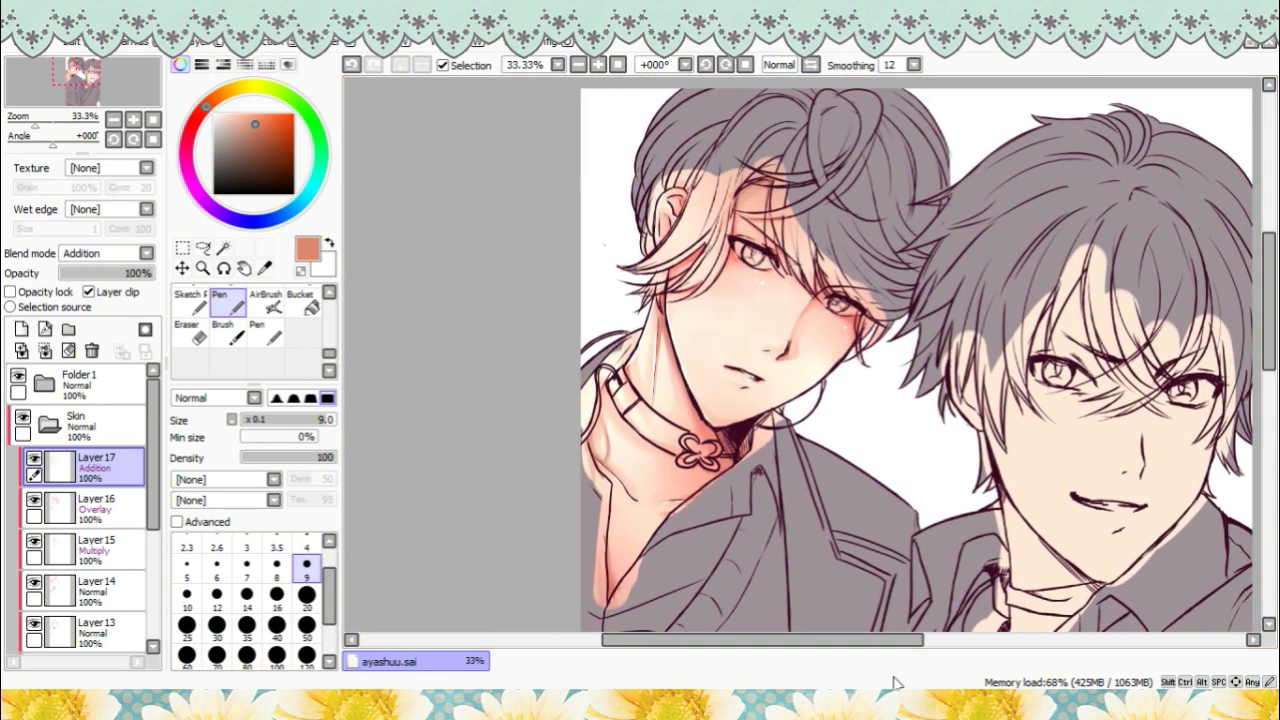
left_click(97, 508)
left_click_drag(1268, 272, 1267, 290)
left_click_drag(793, 640, 853, 645)
left_click_drag(154, 453, 154, 562)
left_click(133, 562)
left_click(264, 269)
left_click(872, 368)
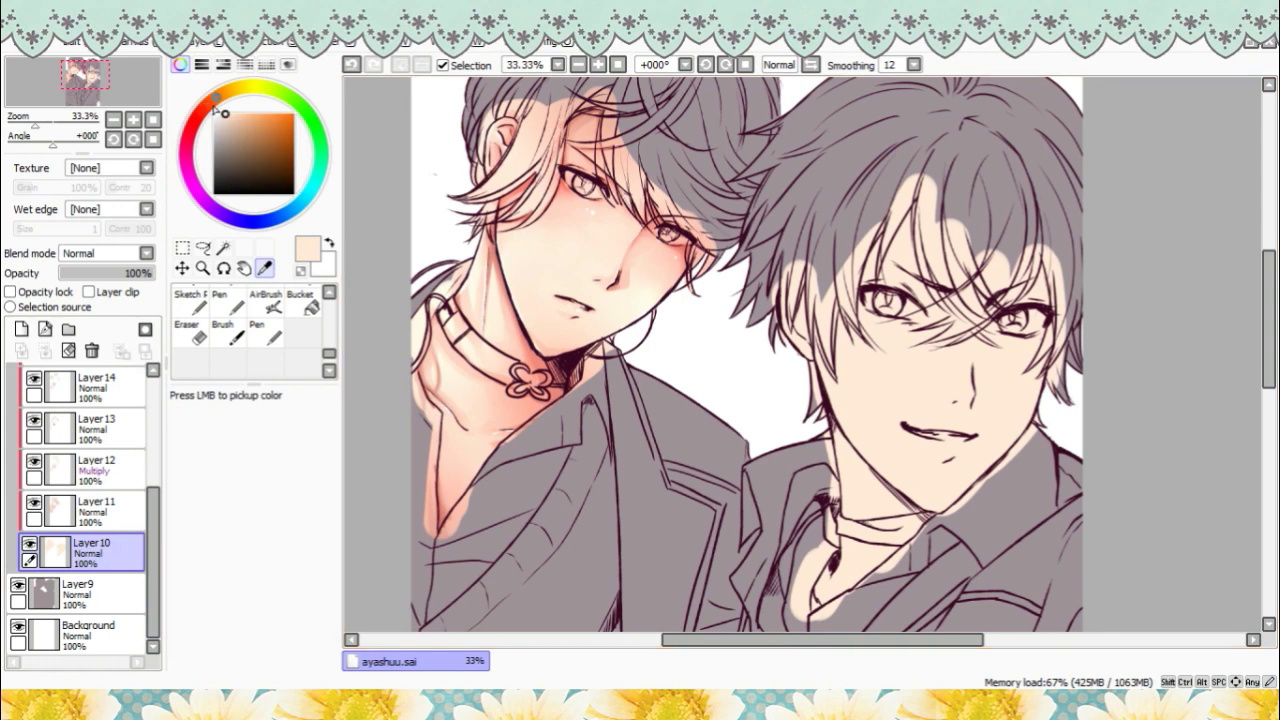
left_click(208, 105)
left_click(240, 122)
left_click(265, 333)
left_click_drag(716, 639, 764, 638)
left_click(220, 301)
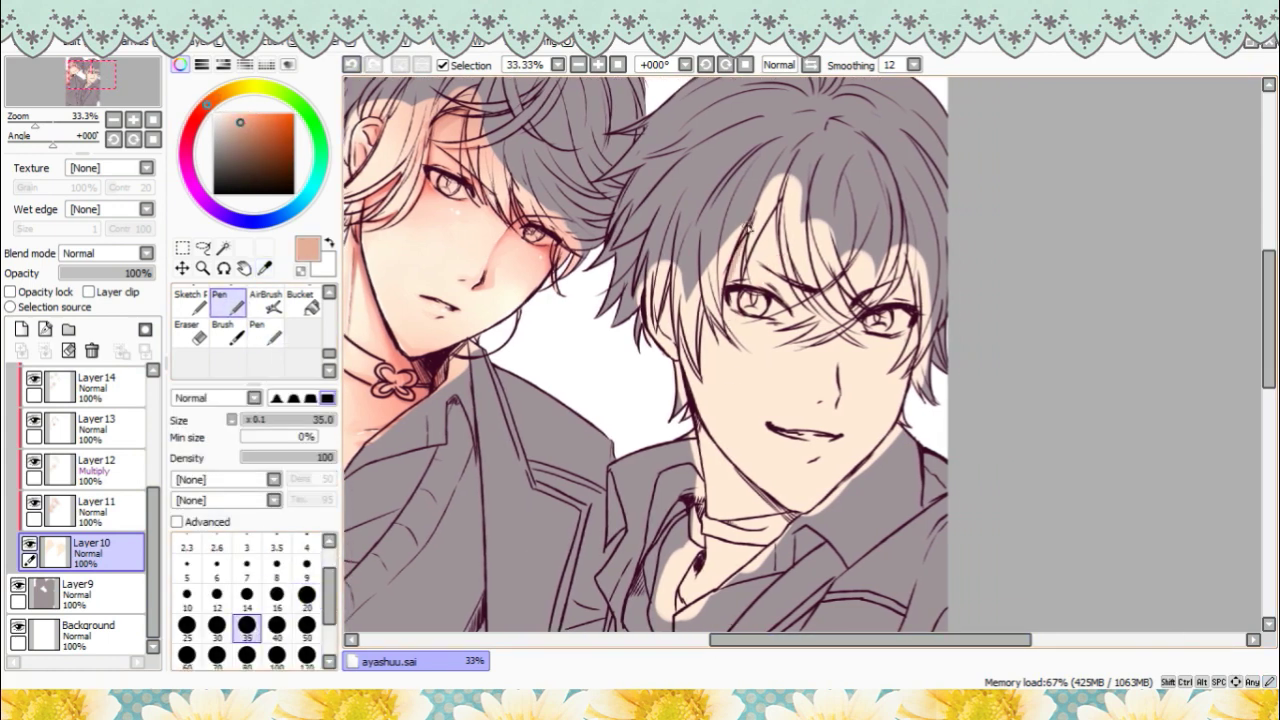
- Paint salmon shadows on the right character's face beneath the fringe, around the eyes and beside the nose
left_click_drag(745, 276, 746, 283)
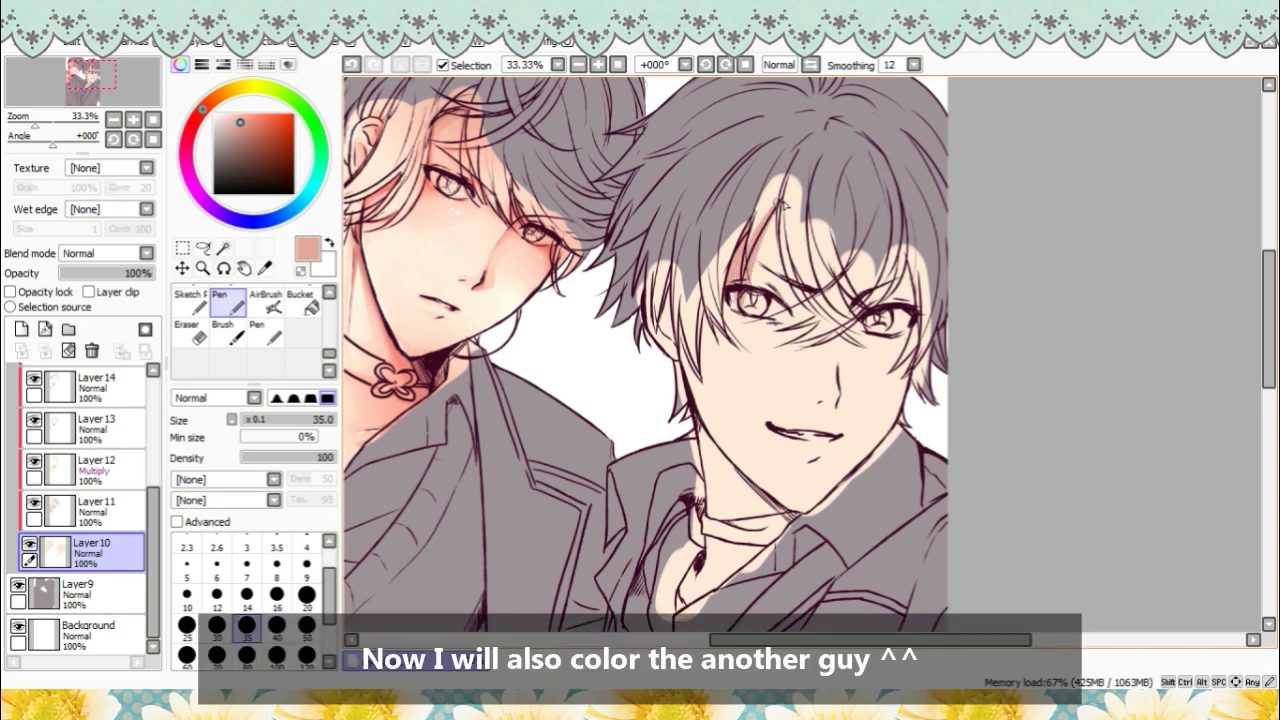
left_click_drag(779, 211, 822, 316)
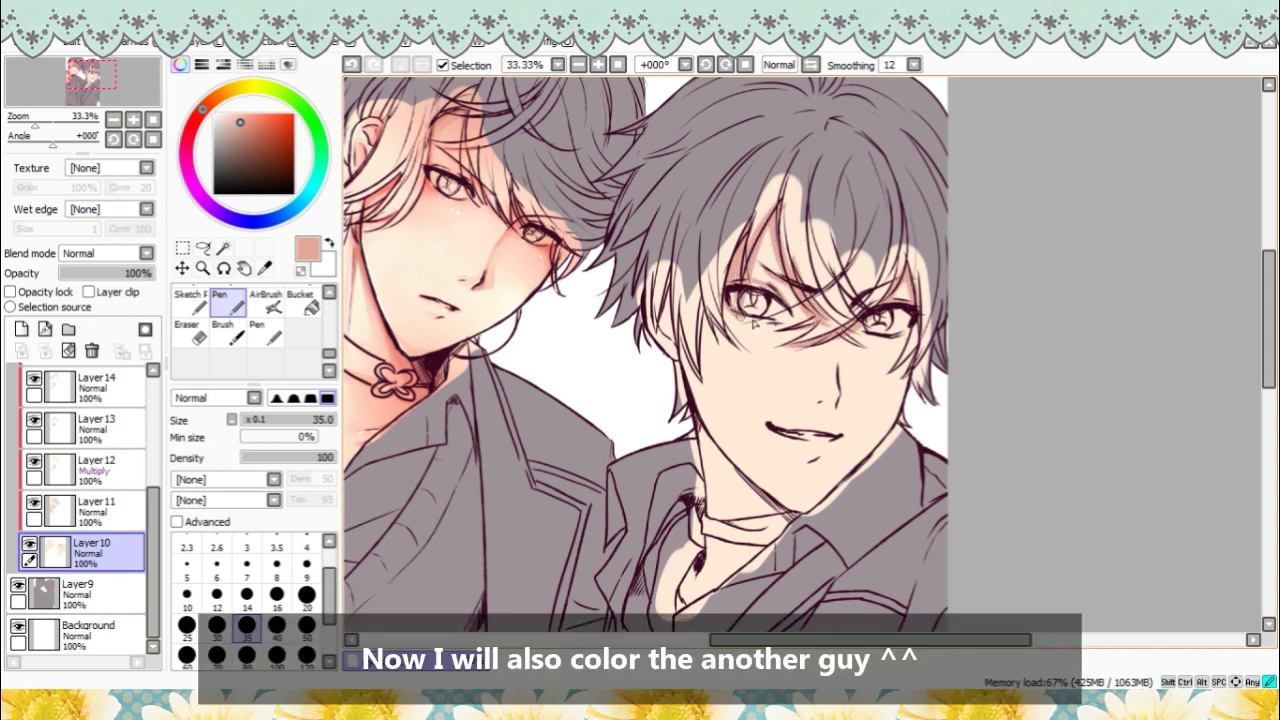
left_click_drag(847, 368, 872, 350)
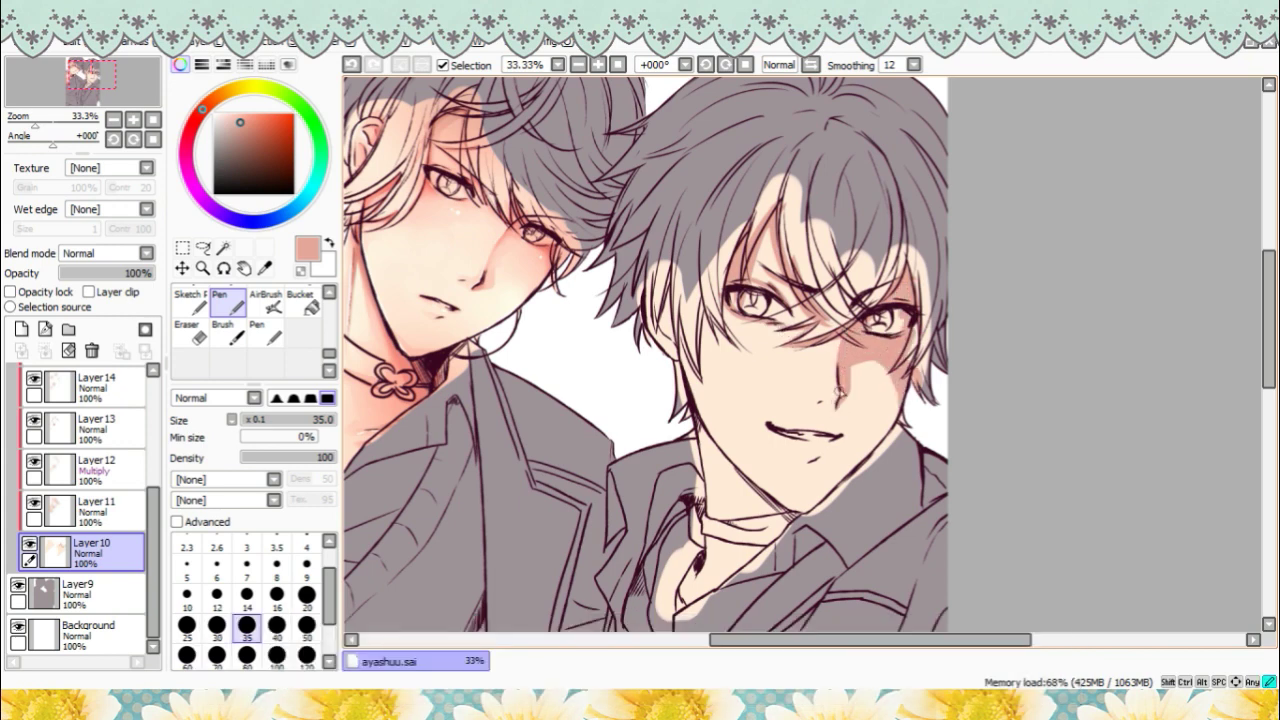
- Shade the right character's mouth, chin, ear and neck with the Pen, and airbrush the cheek softly on Layer11 at size 500
left_click_drag(870, 461, 812, 513)
left_click_drag(802, 459, 817, 459)
mouse_move(728, 307)
left_mouse_down()
mouse_move(733, 341)
mouse_move(690, 372)
left_mouse_up()
left_click_drag(664, 284, 674, 350)
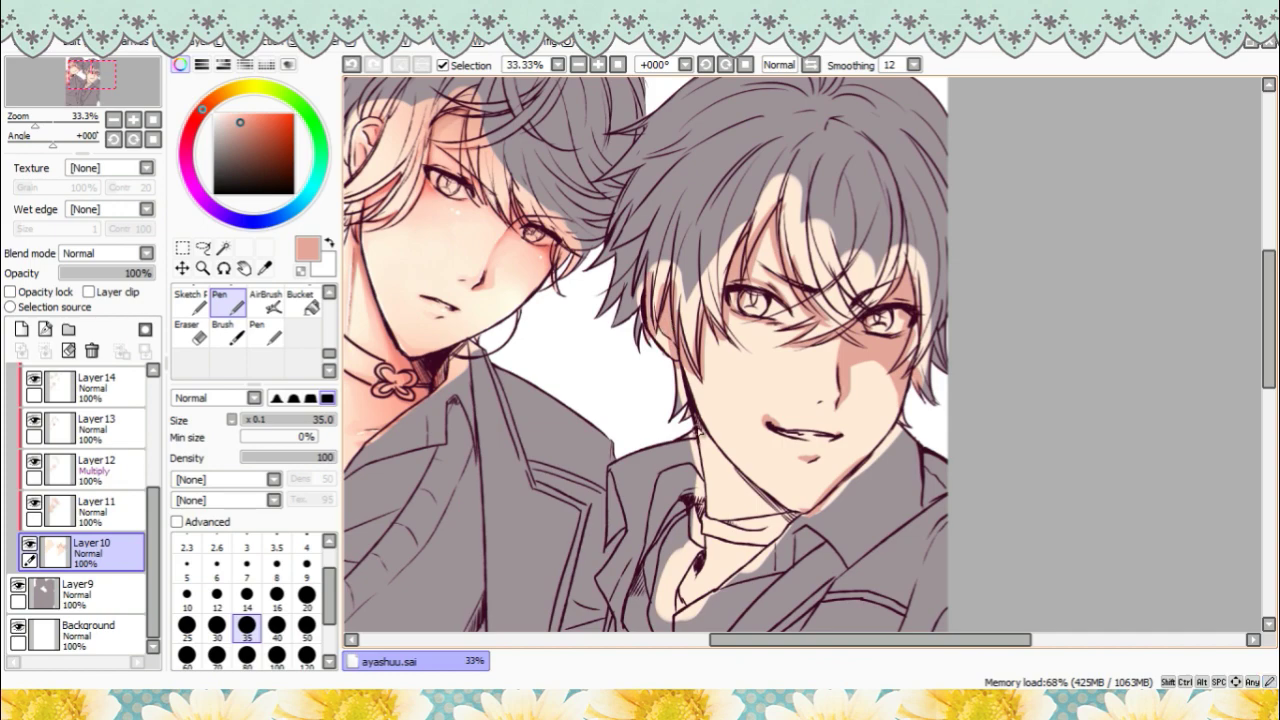
left_click_drag(699, 432, 790, 528)
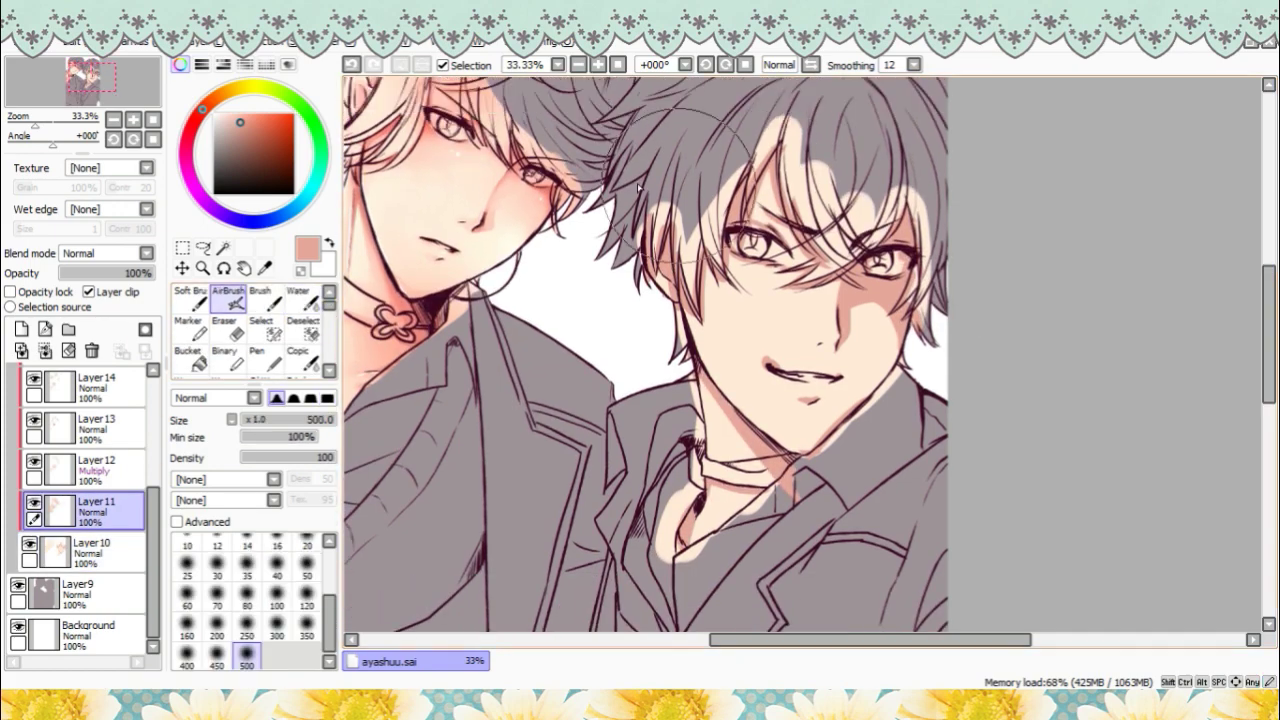
left_click_drag(891, 347, 881, 467)
- Blend the right character's shadow edges under the fringe, by the mouth and on the neck on Layer10 with the Blend Brush at size 50
left_click(265, 268)
left_click(95, 552)
left_click_drag(330, 305, 330, 320)
left_click(232, 374)
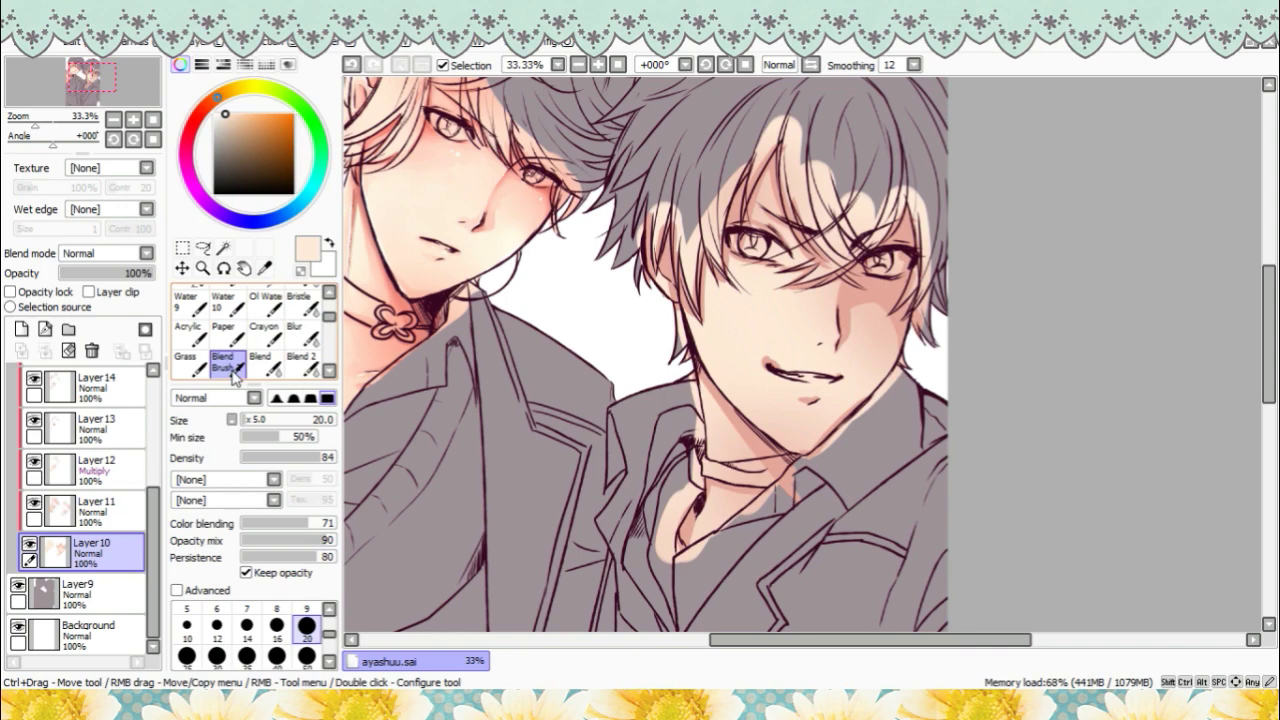
left_click(307, 656)
key("Page_Up")
left_click_drag(743, 147, 823, 247)
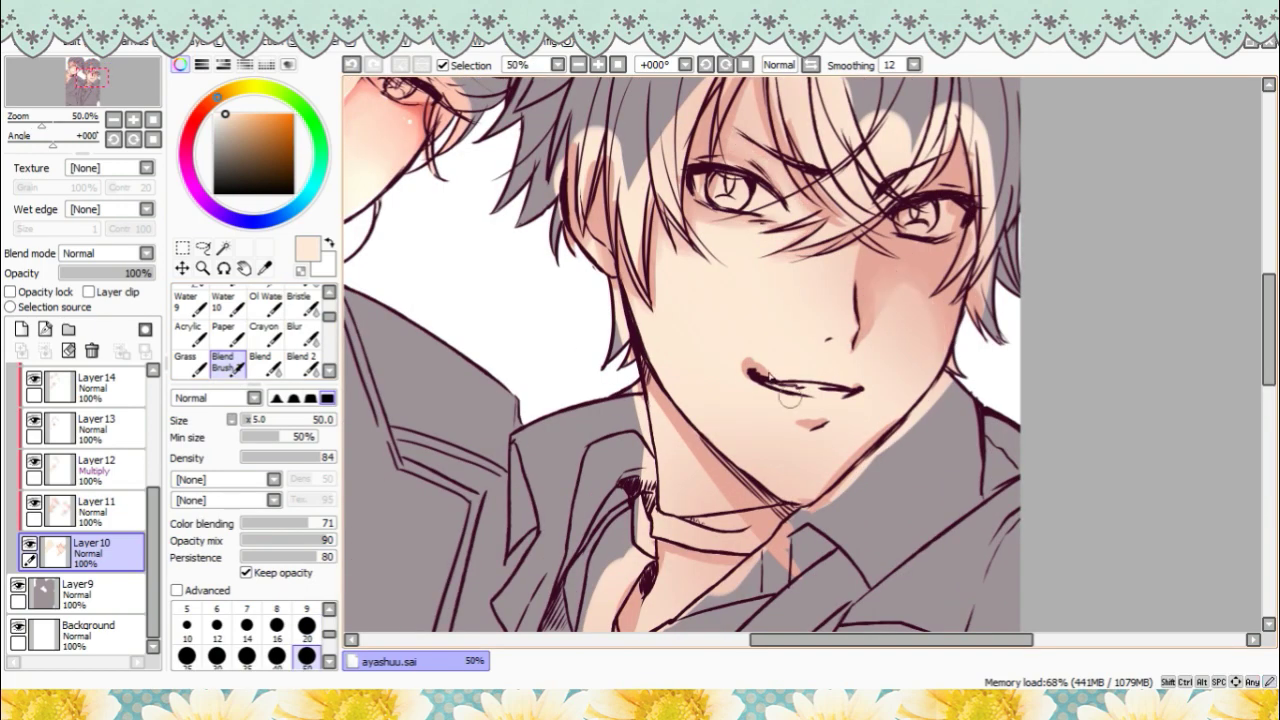
left_click_drag(770, 376, 750, 368)
left_click_drag(655, 405, 737, 505)
- Airbrush a soft salmon shadow along the right character's jaw on the Multiply layer, Layer12, at size 500
mouse_move(1268, 335)
left_mouse_down()
mouse_move(1268, 362)
mouse_move(1268, 303)
mouse_move(1268, 332)
left_mouse_up()
key("Page_Down")
left_click(97, 470)
right_click(430, 350)
left_click_drag(330, 317, 330, 304)
left_click(230, 299)
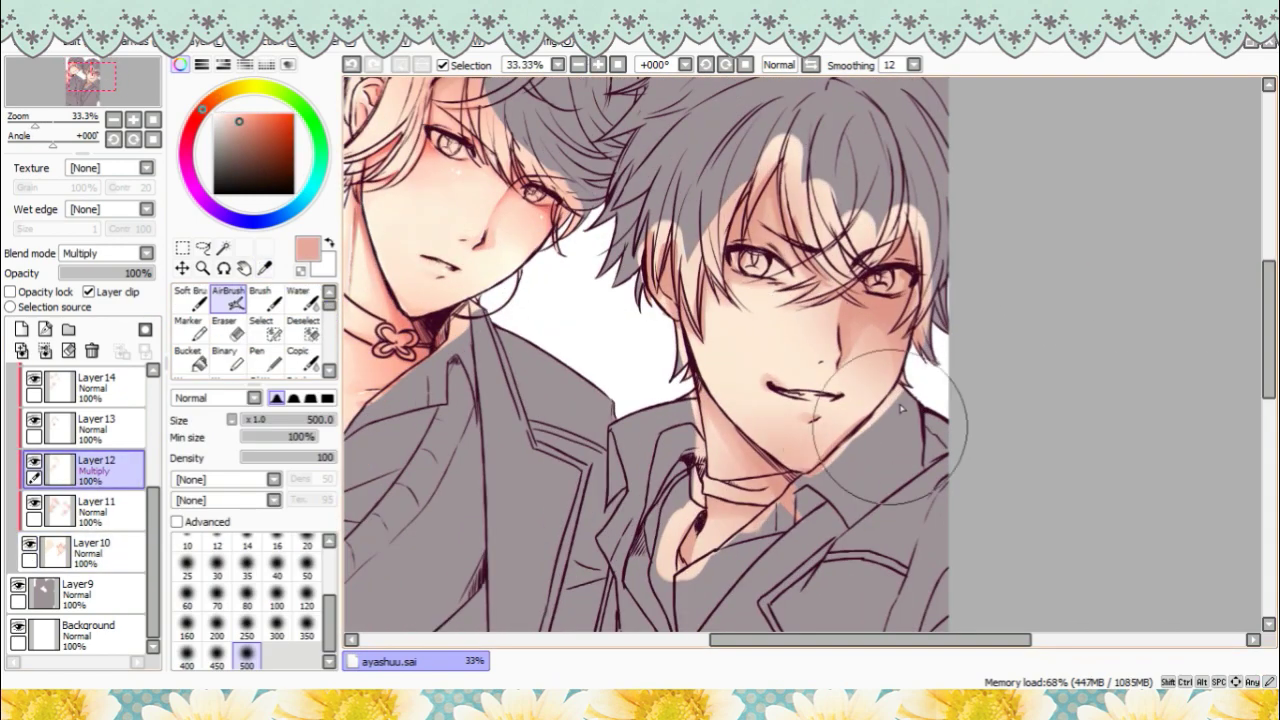
left_click_drag(897, 412, 835, 441)
- Paint deeper red shadows on Layer13 beneath the right character's fringe and around the eye nearer the ear with the Pen at size 20
left_click(97, 429)
left_click(264, 268)
left_click(438, 338)
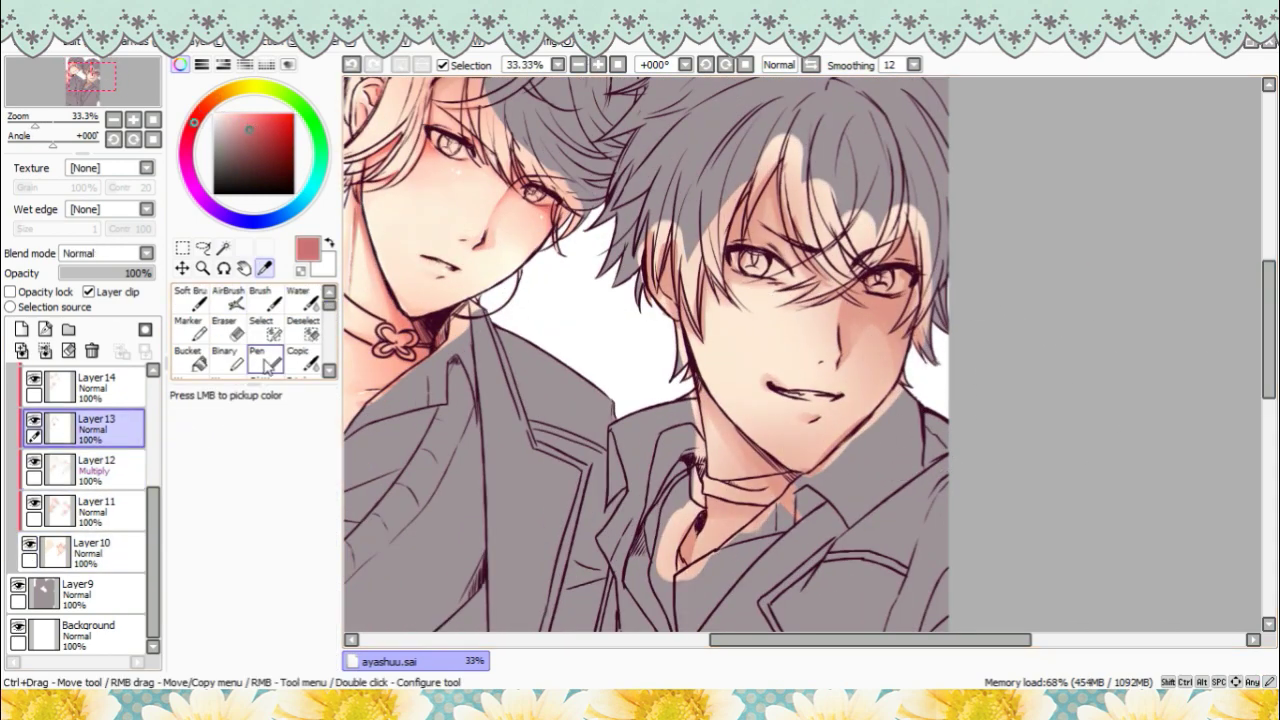
left_click_drag(330, 305, 330, 348)
left_click(227, 335)
left_click(598, 65)
left_click(598, 65)
left_click_drag(1268, 329, 1268, 280)
left_click(307, 597)
mouse_move(698, 248)
left_mouse_down()
mouse_move(754, 165)
mouse_move(757, 308)
left_mouse_up()
left_click_drag(675, 225, 642, 335)
left_click_drag(748, 322, 800, 356)
mouse_move(728, 345)
left_mouse_down()
mouse_move(768, 384)
mouse_move(842, 412)
mouse_move(766, 442)
left_mouse_up()
left_click_drag(830, 468, 918, 432)
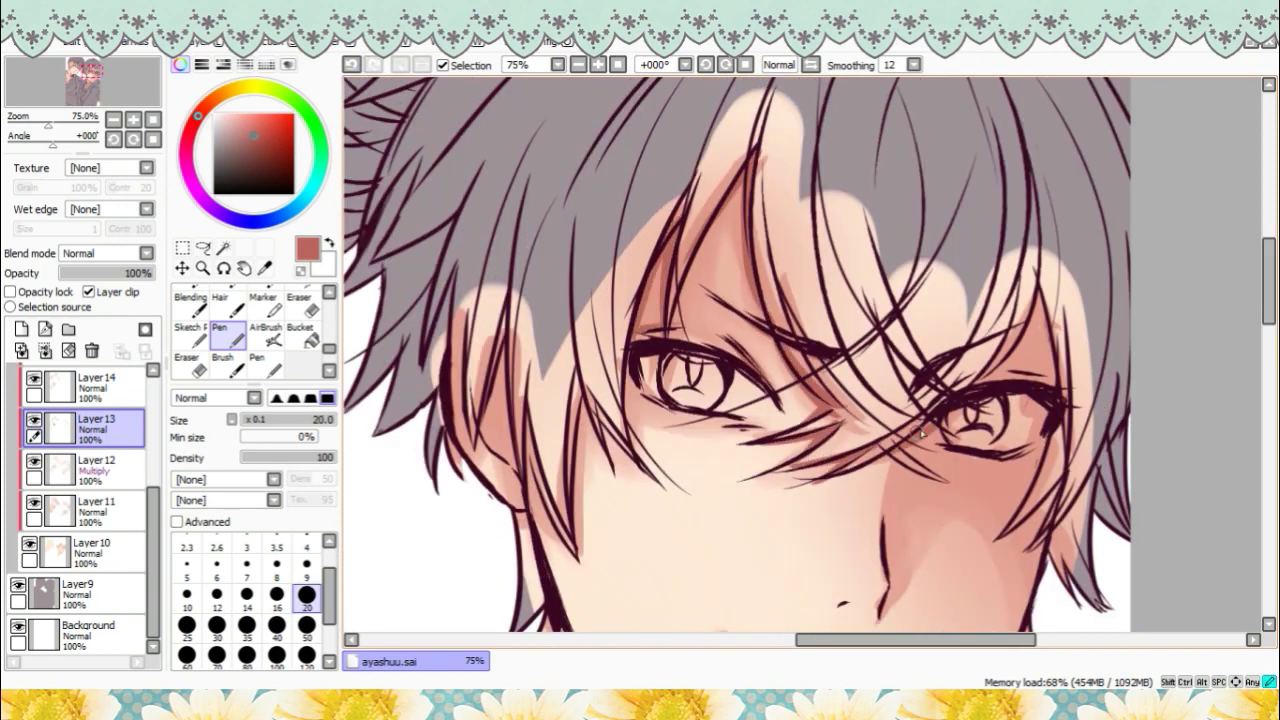
- Add deeper red shadows around the right character's other eye, along the side hair strands and inside the ear
left_click_drag(1002, 352, 962, 388)
left_click_drag(1040, 290, 990, 375)
left_click_drag(1058, 436, 1004, 464)
left_click_drag(1268, 281, 1268, 304)
left_click_drag(628, 238, 650, 266)
left_click_drag(528, 282, 554, 370)
left_click_drag(512, 196, 492, 292)
left_click_drag(486, 266, 507, 293)
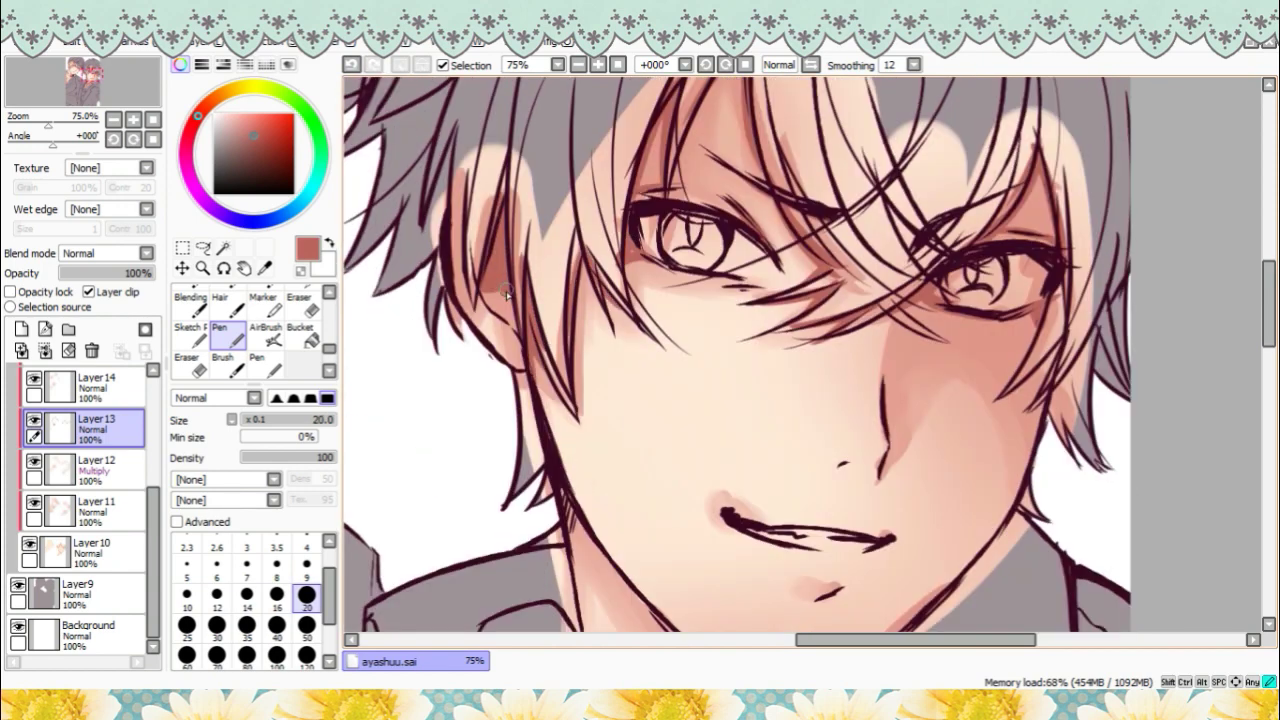
- Soften the deeper shadows under the right character's chin and choker with the Blend Brush at size 50
scroll(1228, 335, "down", 3)
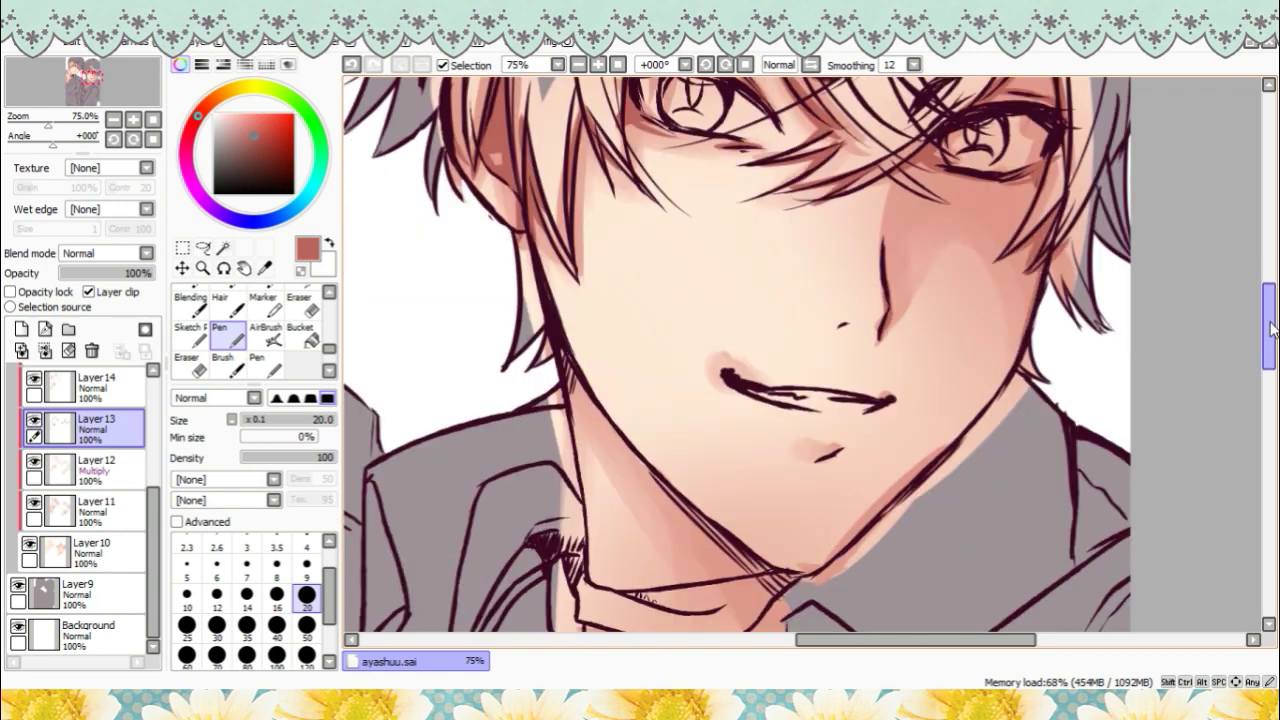
scroll(1228, 335, "down", 3)
left_click_drag(1268, 350, 1268, 377)
left_click(265, 268)
left_click(536, 436)
left_click_drag(329, 348, 329, 331)
left_click(227, 318)
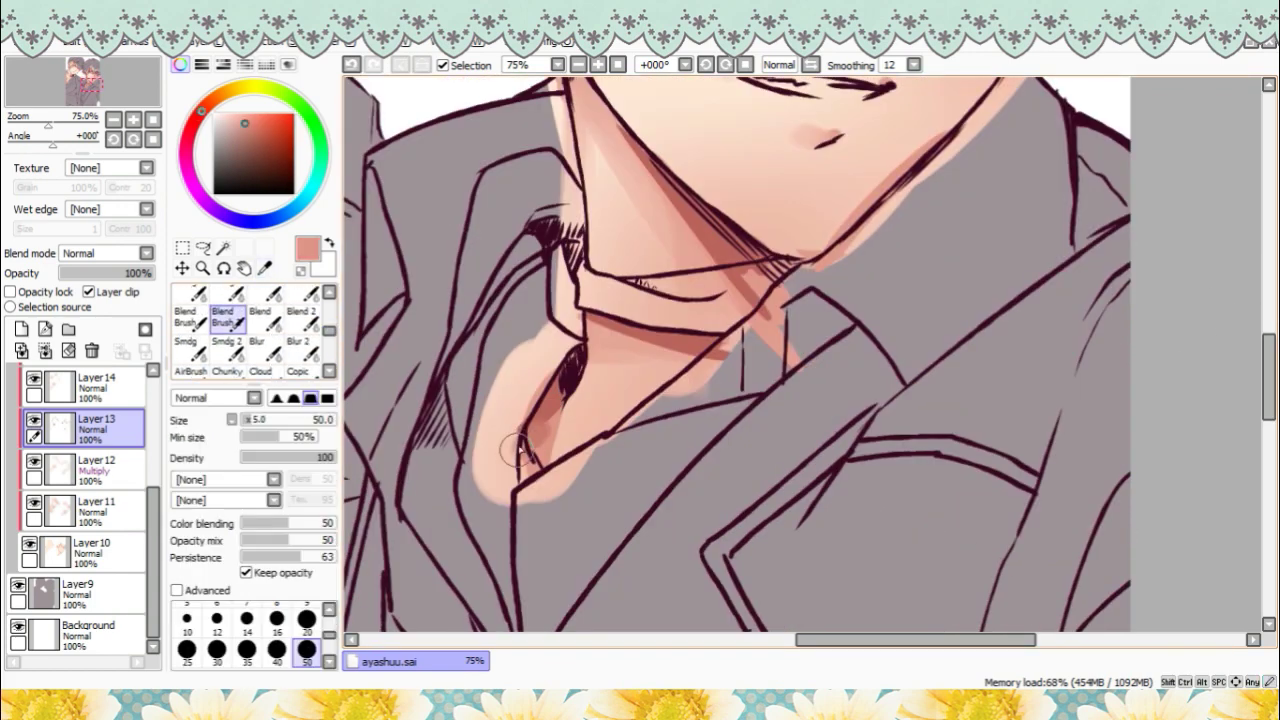
left_click_drag(586, 316, 702, 352)
left_click_drag(612, 114, 664, 208)
- Blend the deeper shadows on the right character's face and beneath the fringe with the Blend Brush at size 20
left_click(306, 621)
scroll(610, 305, "up", 3)
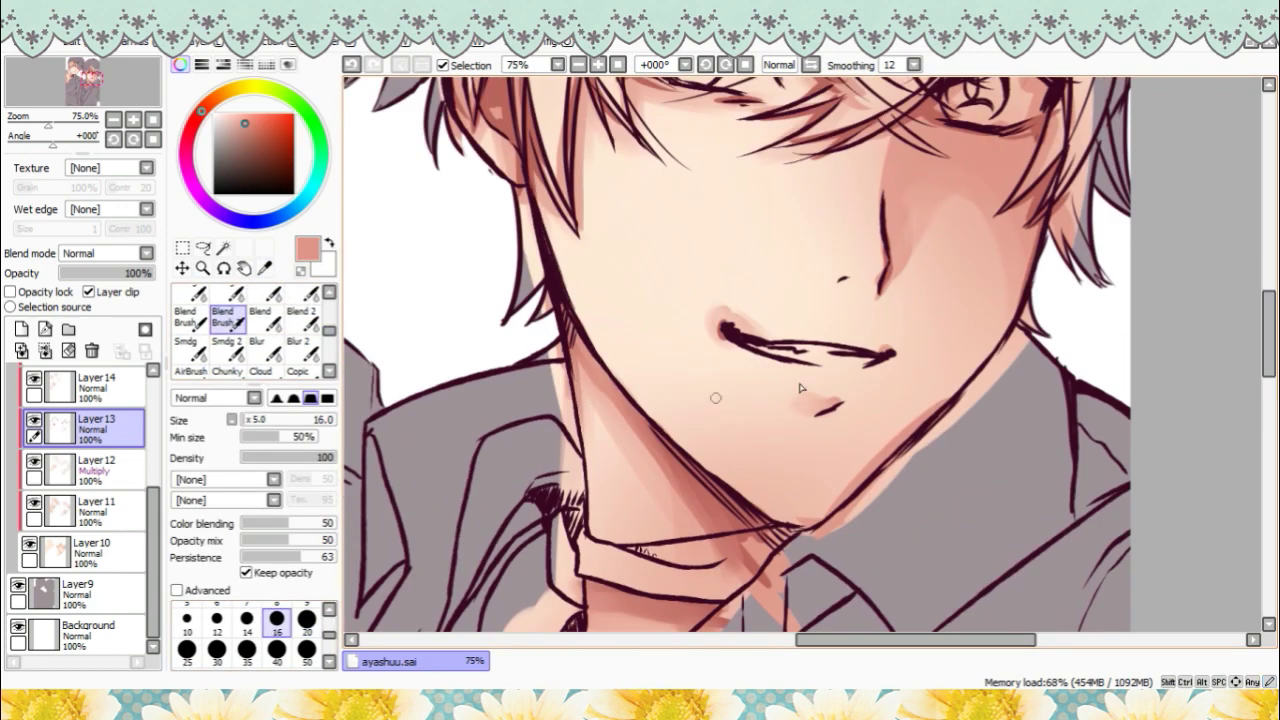
scroll(620, 300, "up", 3)
scroll(640, 292, "up", 3)
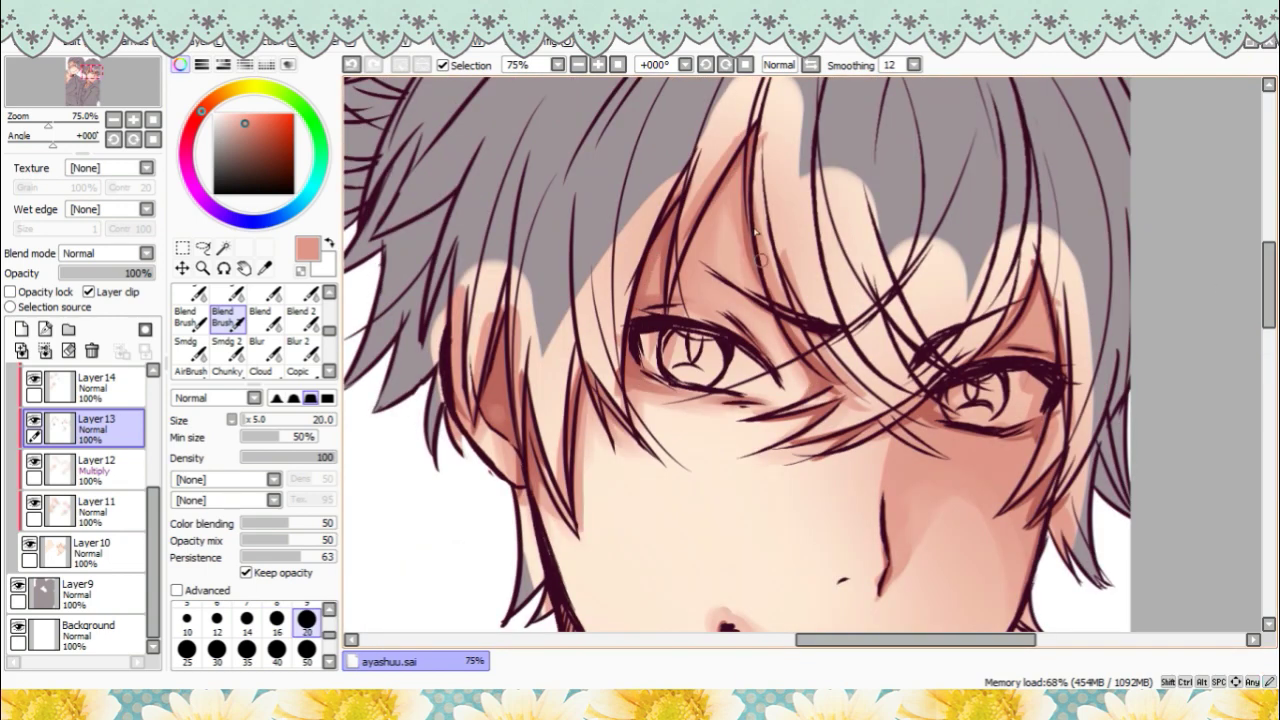
scroll(900, 400, "down", 3)
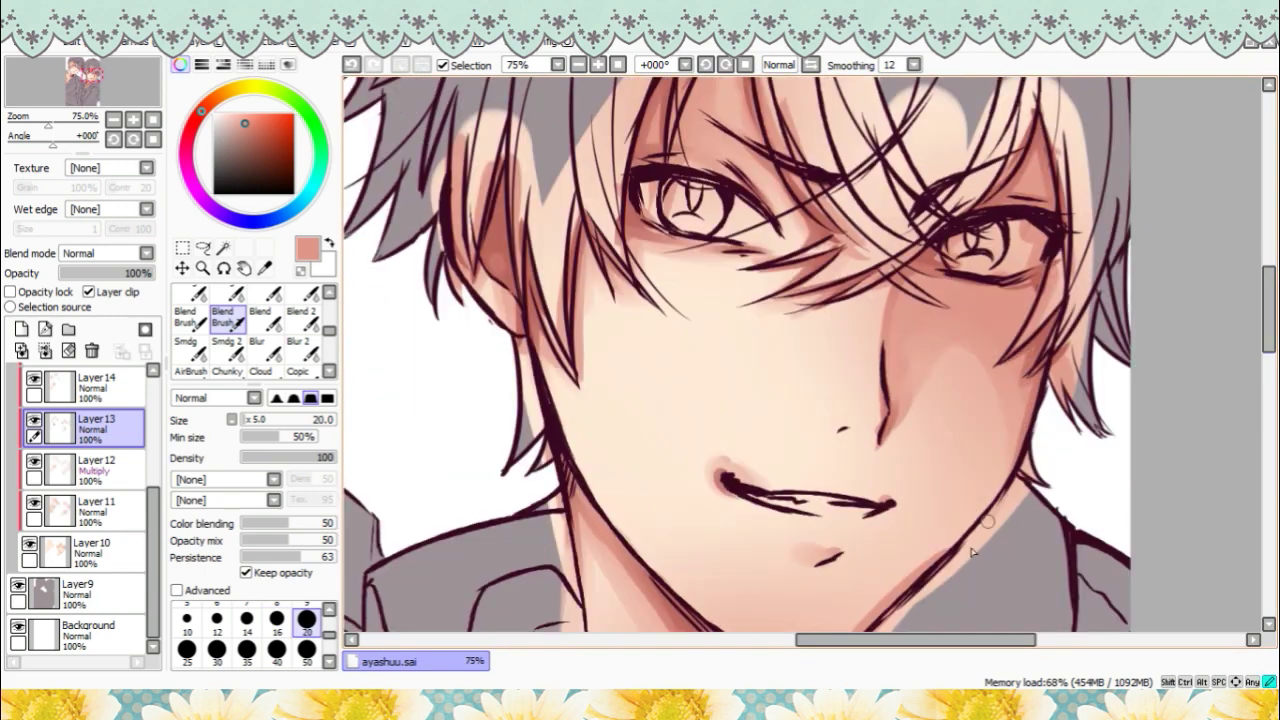
- Airbrush muted red shading over the right character's face on Layer14 and across the cheeks on the Multiply layer, Layer15, at size 500
scroll(971, 552, "down", 4)
left_click(97, 388)
scroll(97, 388, "up", 2)
left_click(265, 268)
left_click(735, 450)
mouse_move(329, 331)
left_mouse_down()
mouse_move(329, 345)
mouse_move(329, 305)
left_mouse_up()
left_click(227, 298)
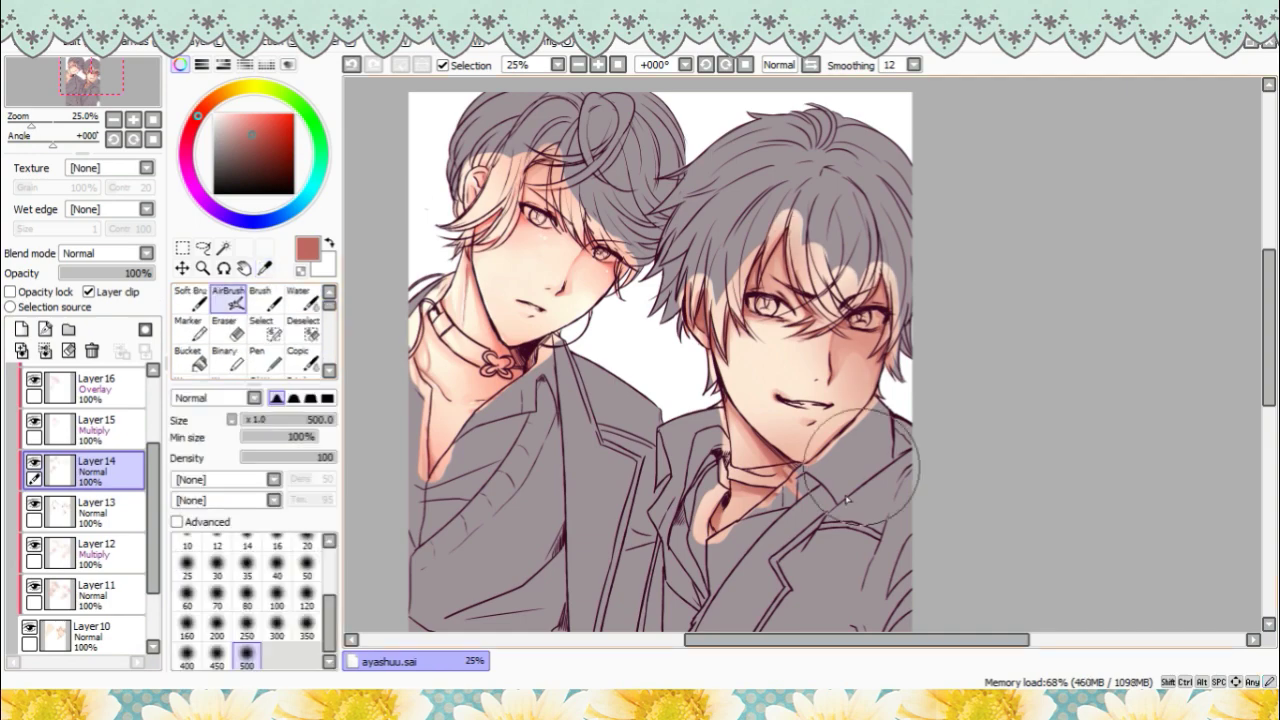
left_click(97, 429)
left_click(253, 127)
left_click_drag(738, 348, 785, 345)
- Airbrush a reddish-pink tint over the right character's face on the Overlay layer, Layer16, at size 500
left_click(97, 389)
scroll(97, 389, "up", 1)
left_click(188, 142)
left_click(250, 129)
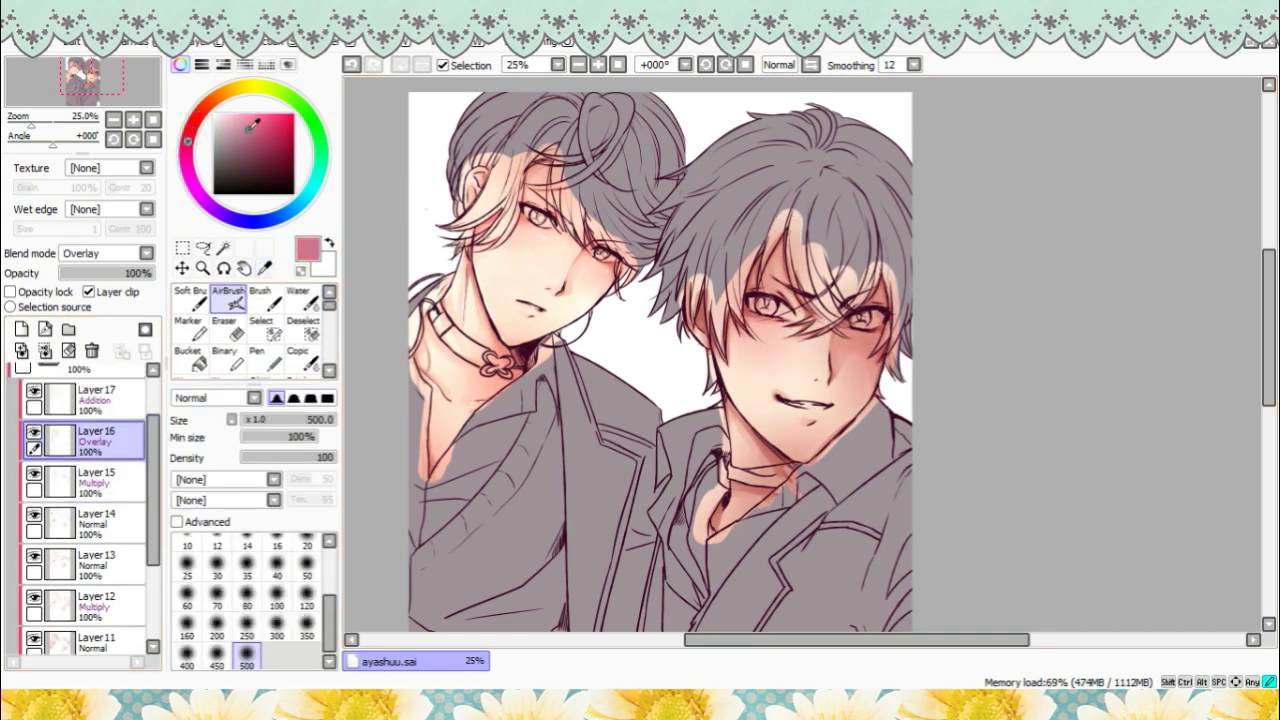
left_click(191, 129)
left_click_drag(785, 400, 797, 407)
- Airbrush a soft glow over the right character's cheek and chest on the Addition layer, Layer17, using a light pink picked from the skin
left_click(97, 400)
left_click(265, 268)
left_click(735, 400)
left_click(227, 298)
left_click_drag(850, 370, 866, 392)
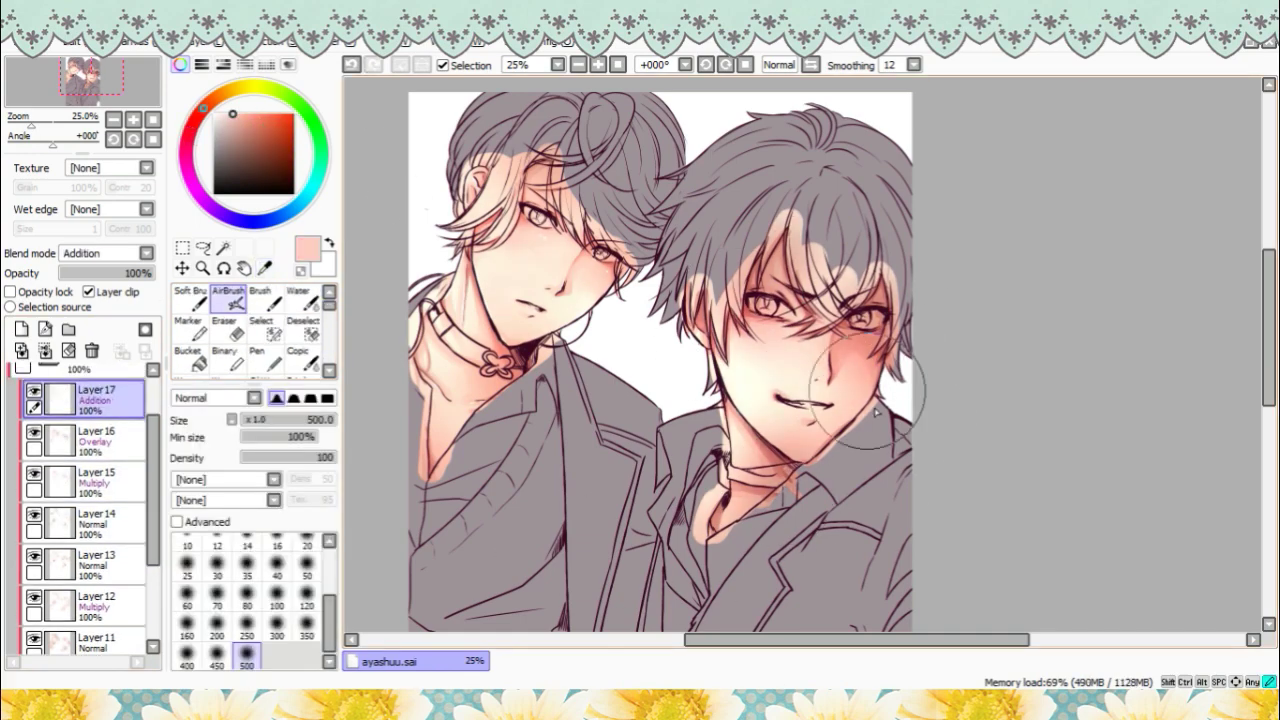
left_click_drag(710, 528, 708, 524)
- Draw thin highlights along the right character's nose, lower lip and jaw edge on Layer17 with the Pen at size 9
scroll(800, 390, "up", 2)
left_click_drag(329, 305, 329, 355)
left_click(267, 317)
scroll(800, 355, "up", 2)
left_click(229, 294)
left_click(307, 567)
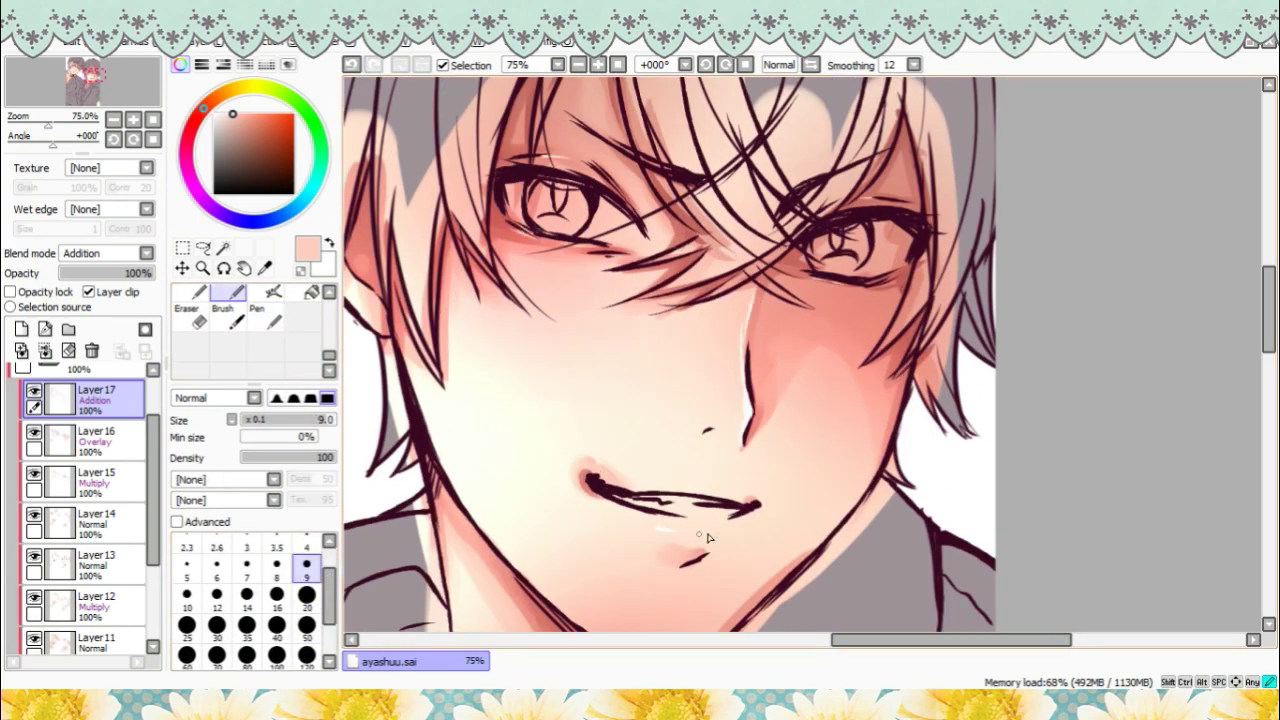
left_click_drag(699, 534, 704, 531)
left_click_drag(930, 640, 881, 640)
left_click_drag(1269, 309, 1269, 349)
left_click_drag(820, 416, 868, 428)
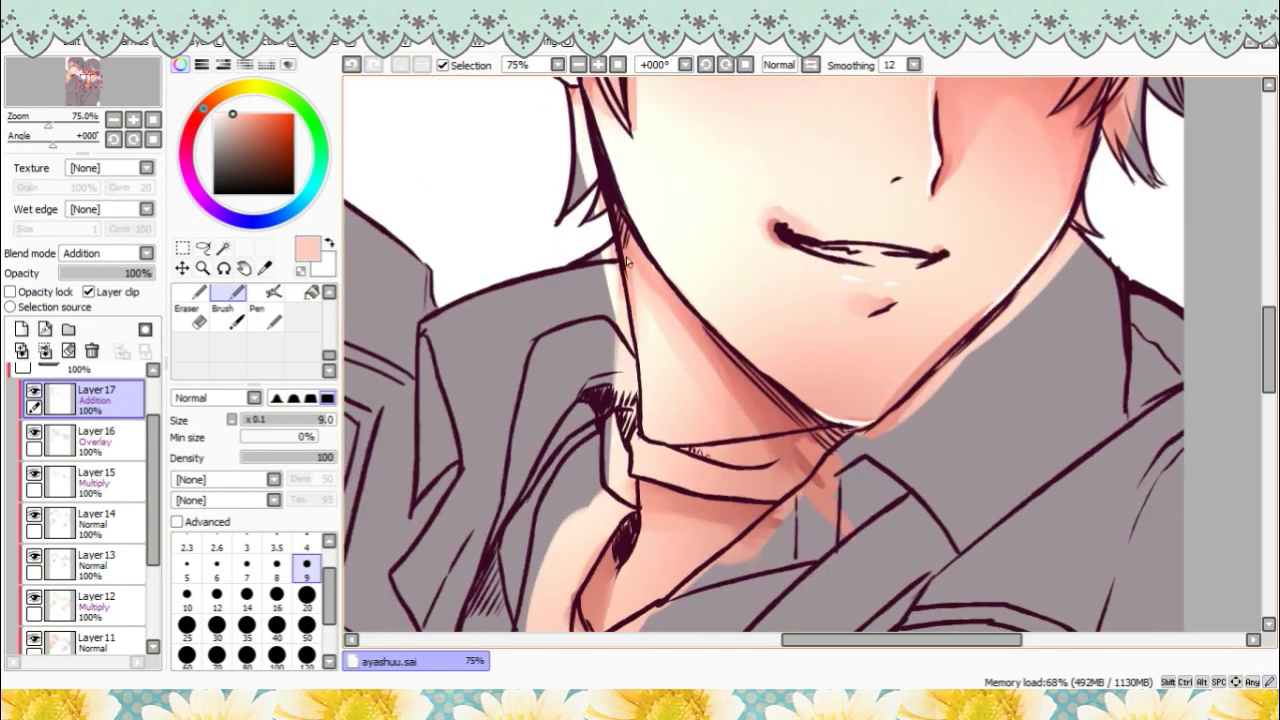
scroll(792, 302, "up", 3)
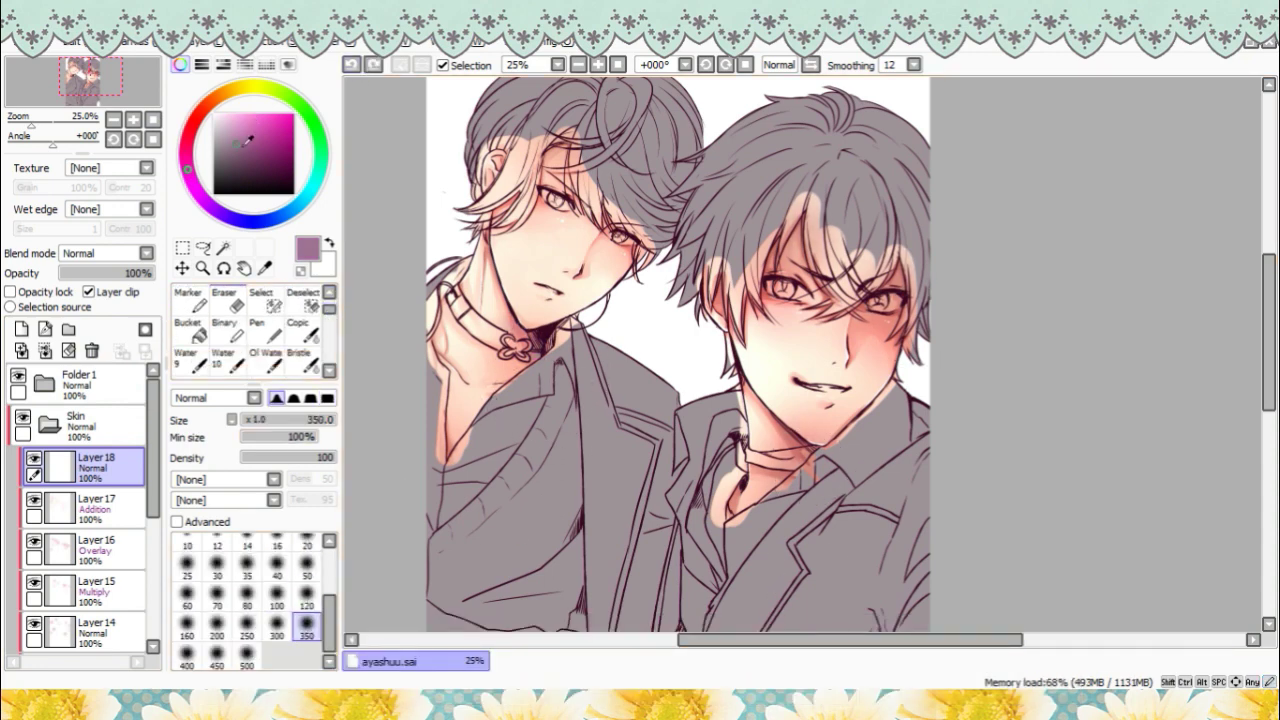
- Airbrush a muted mauve shade over the right character's neck and forehead and the left character's fringe on Layer18 at size 350
left_click(800, 455, "alt")
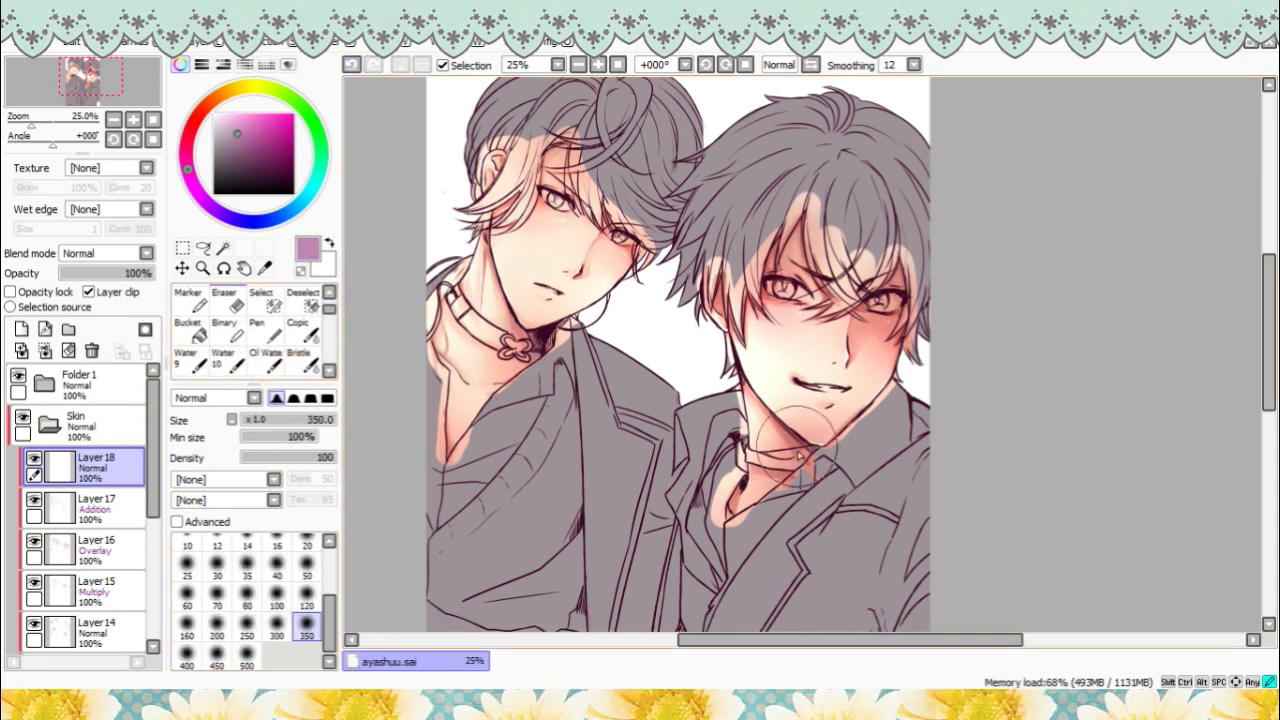
left_click_drag(800, 455, 862, 464)
left_click_drag(920, 316, 795, 242)
left_click_drag(642, 240, 593, 233)
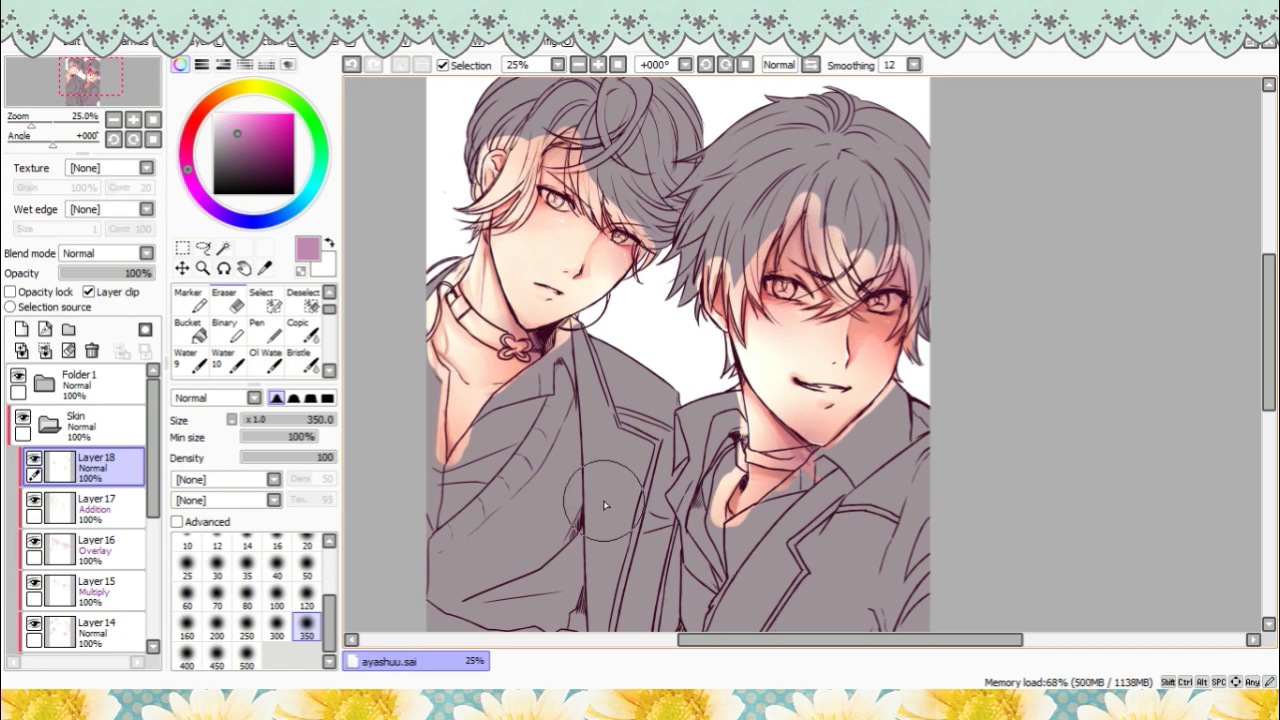
- Lower the opacity of the mauve shading layer, Layer18, to 56%
left_click(112, 272)
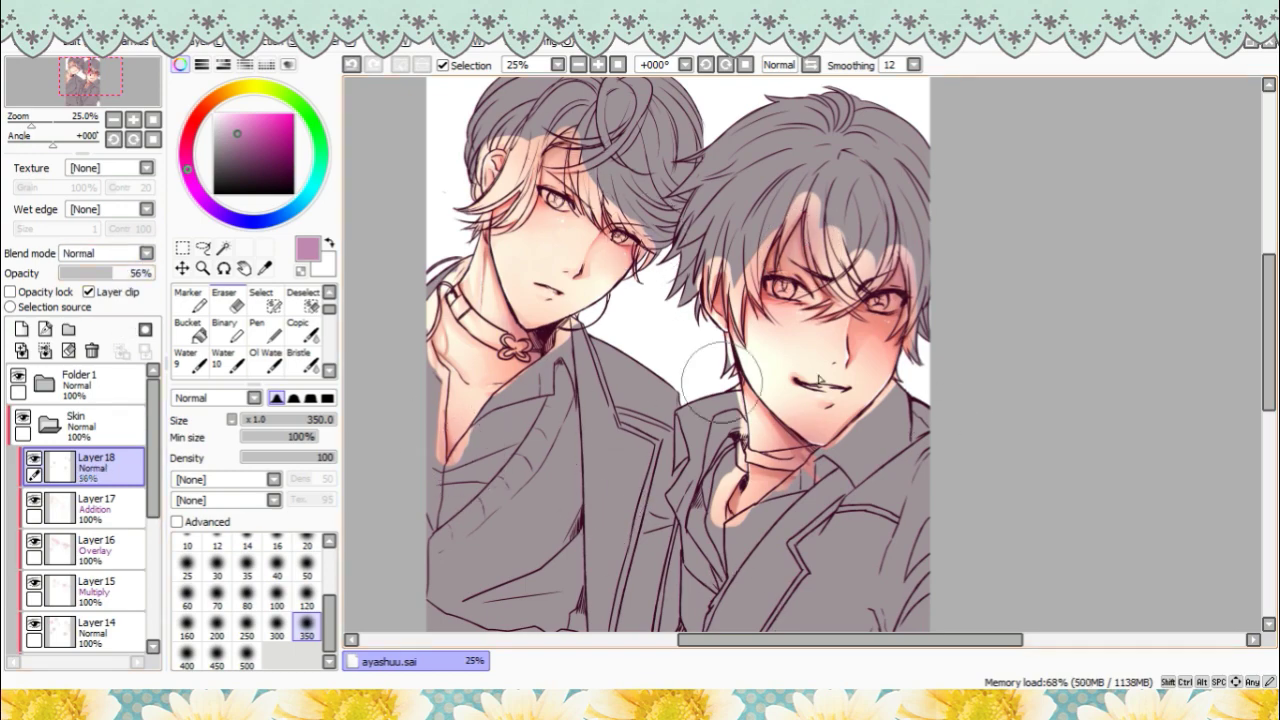
scroll(818, 400, "down", 3)
scroll(850, 500, "up", 2)
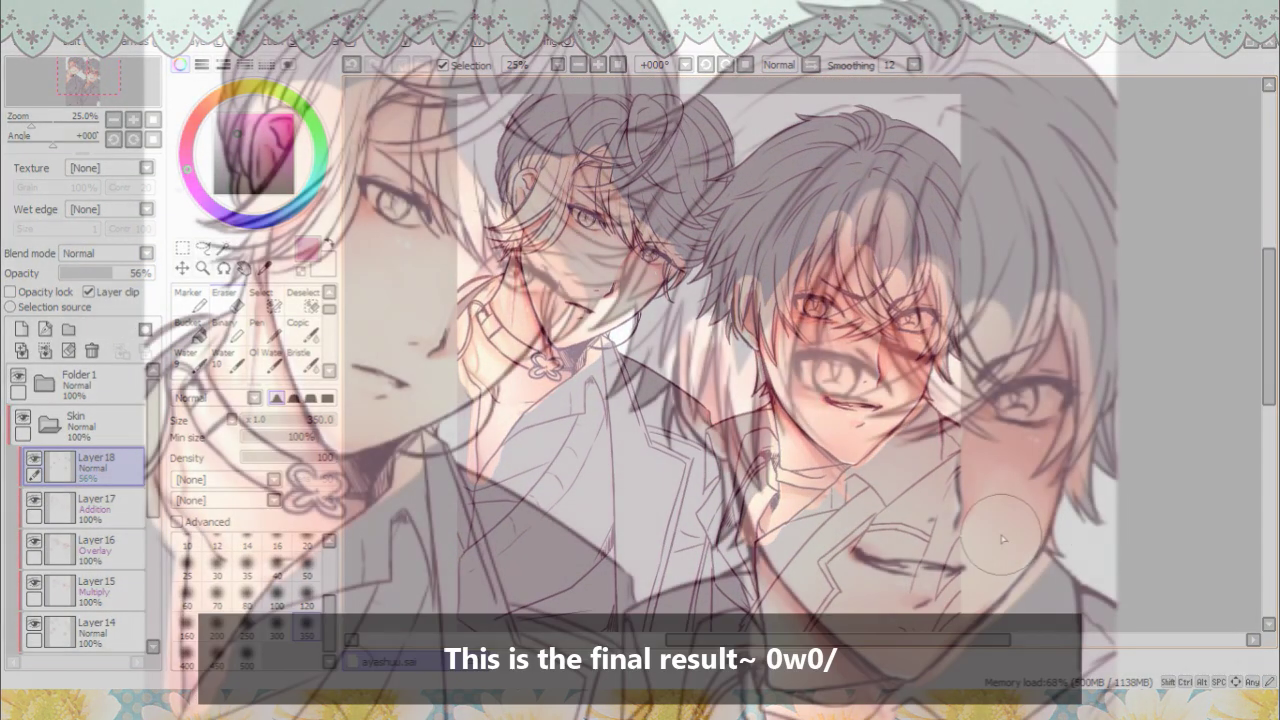